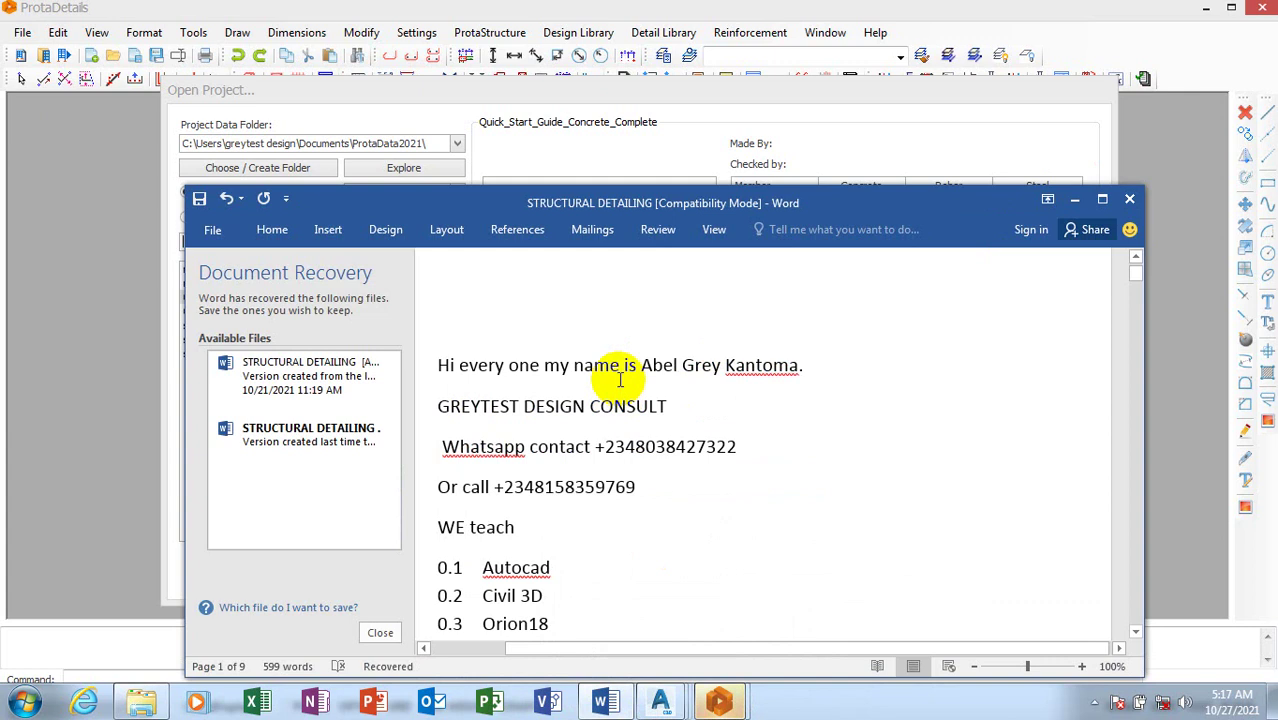
Clear the word selection in the Word document and minimize Word.
double_click(558, 447)
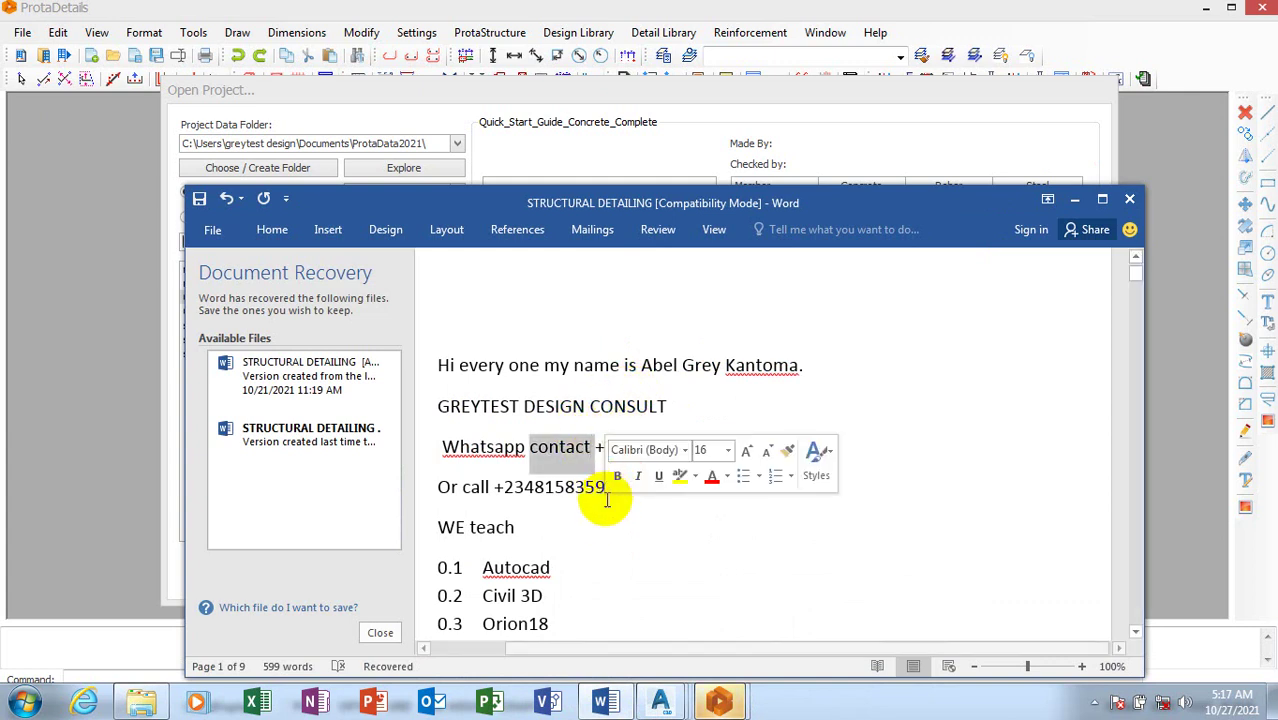
click(610, 486)
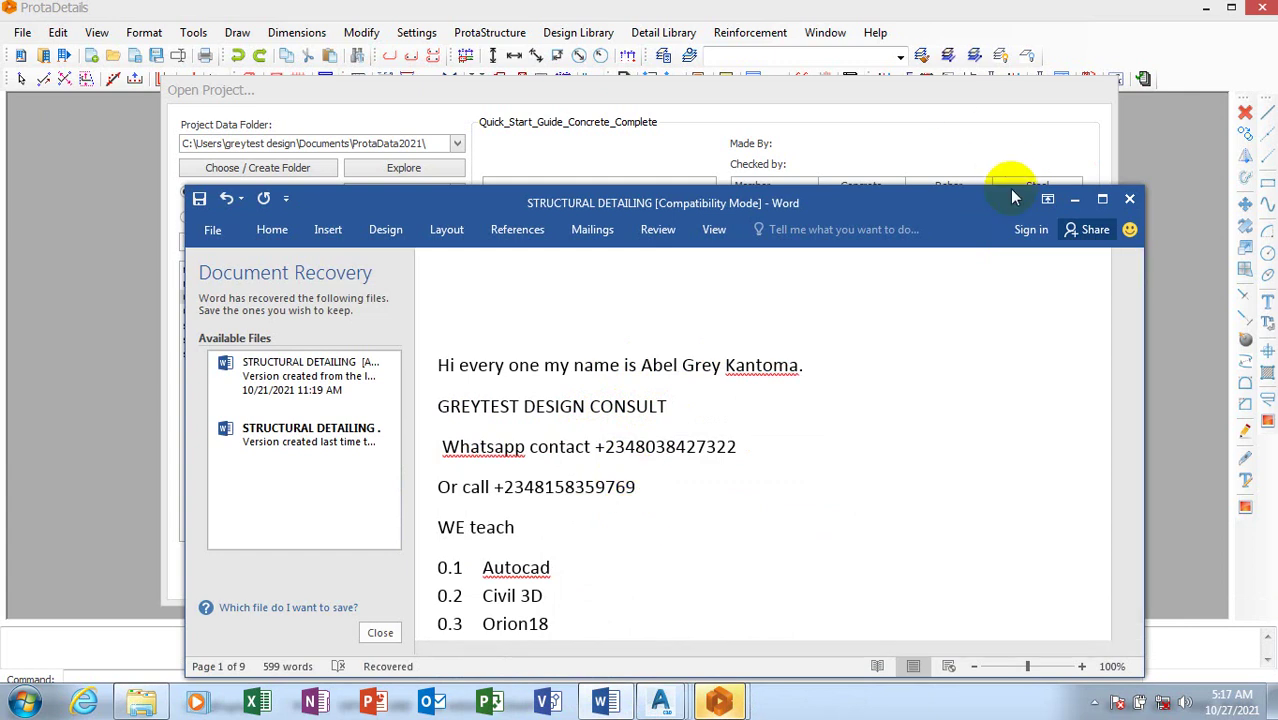
click(1074, 199)
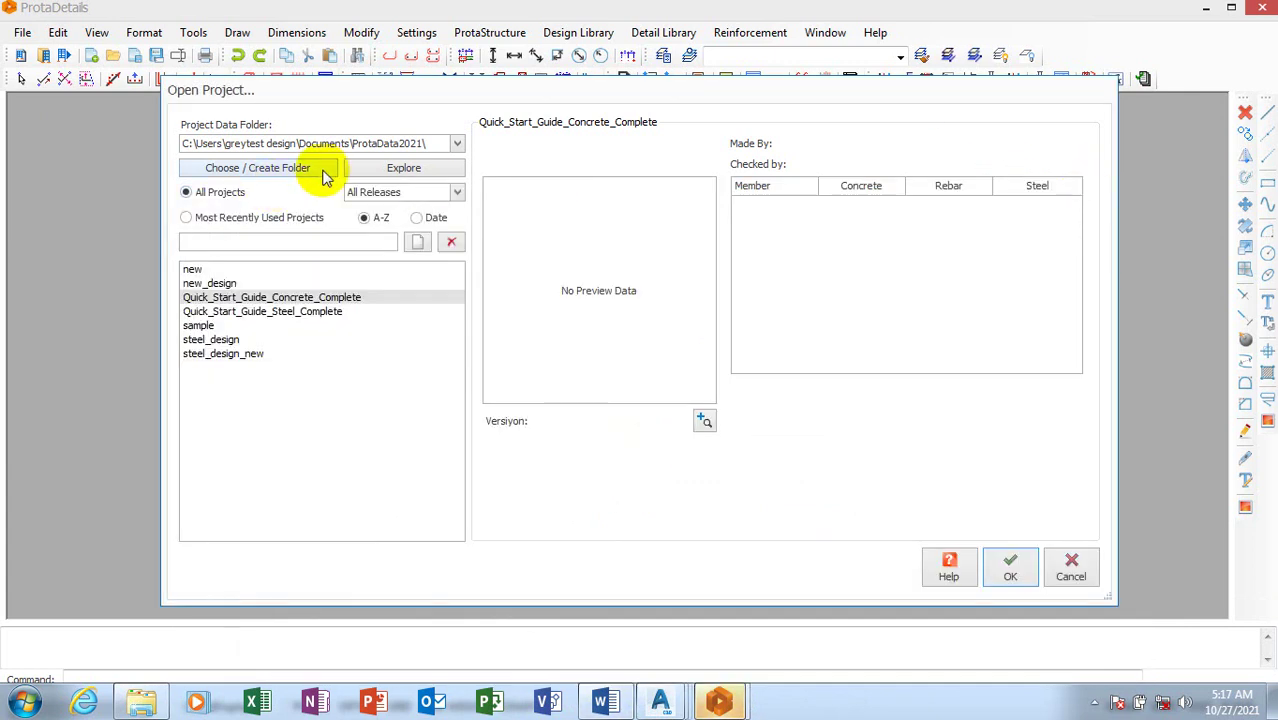
Begin a new ProtaDetails project with the UK (BS8110) template selected.
click(416, 246)
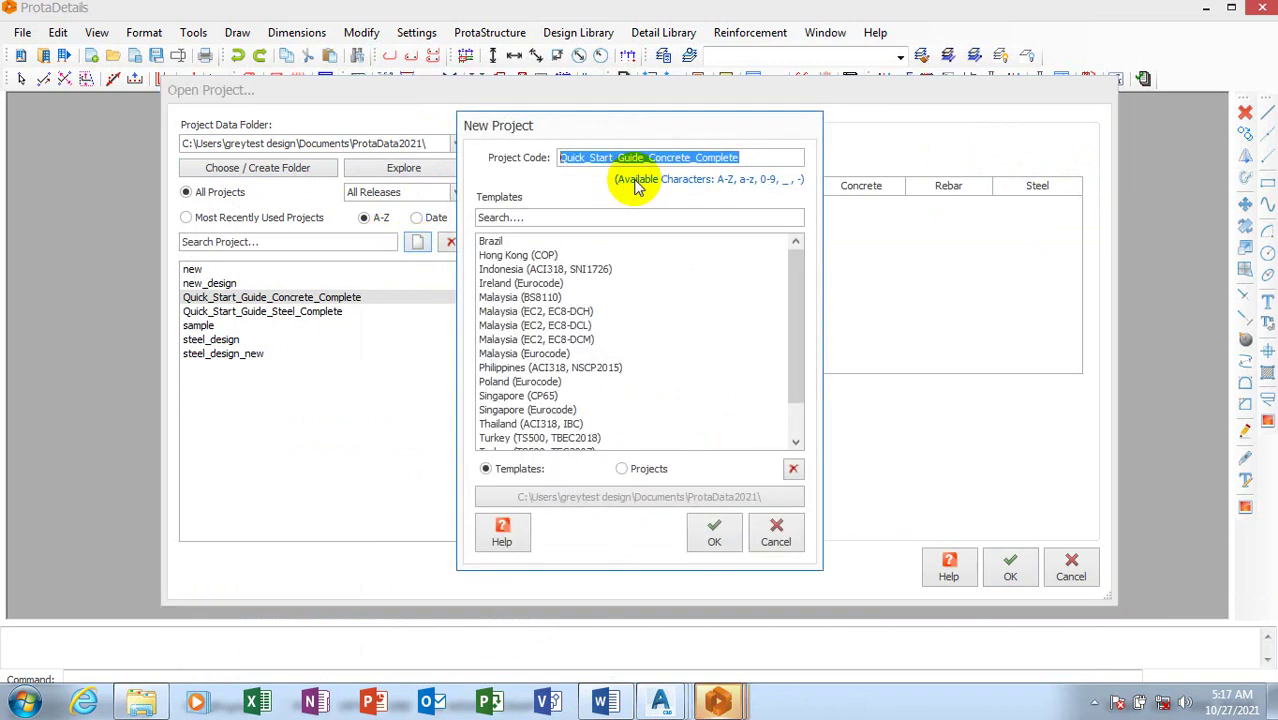
click(785, 409)
drag(802, 357, 800, 422)
click(508, 423)
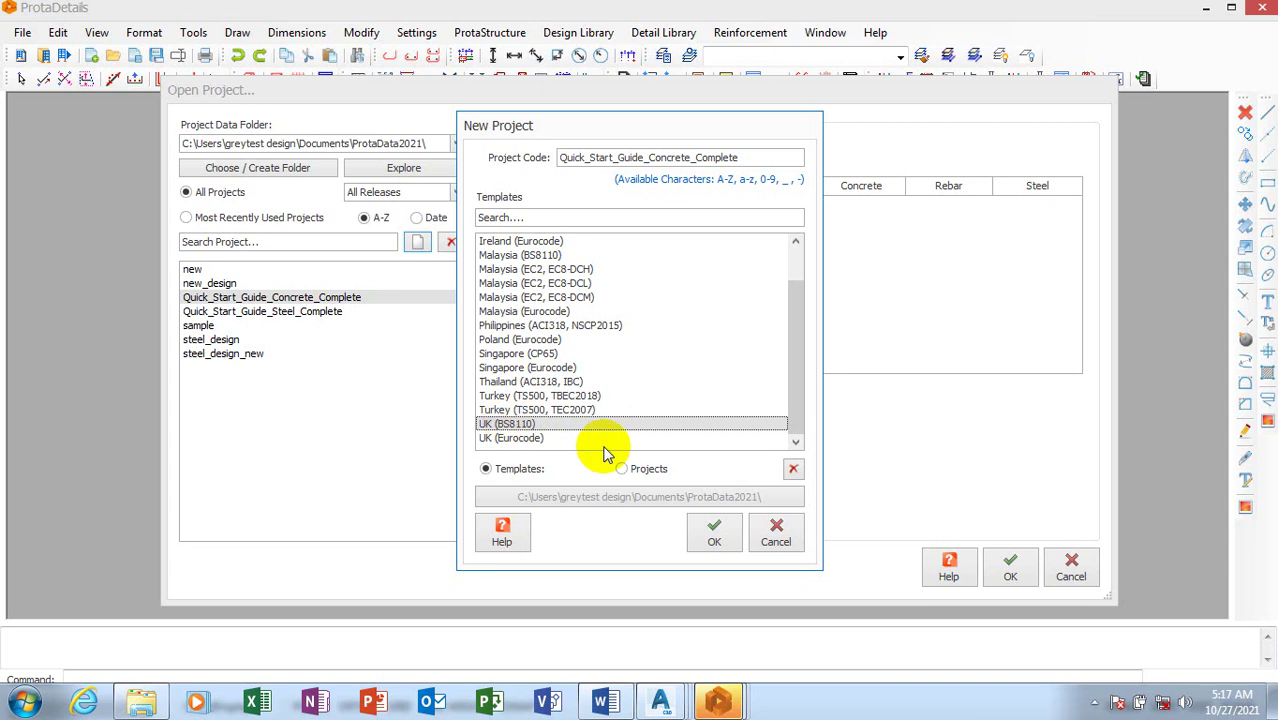
double_click(748, 157)
click(492, 424)
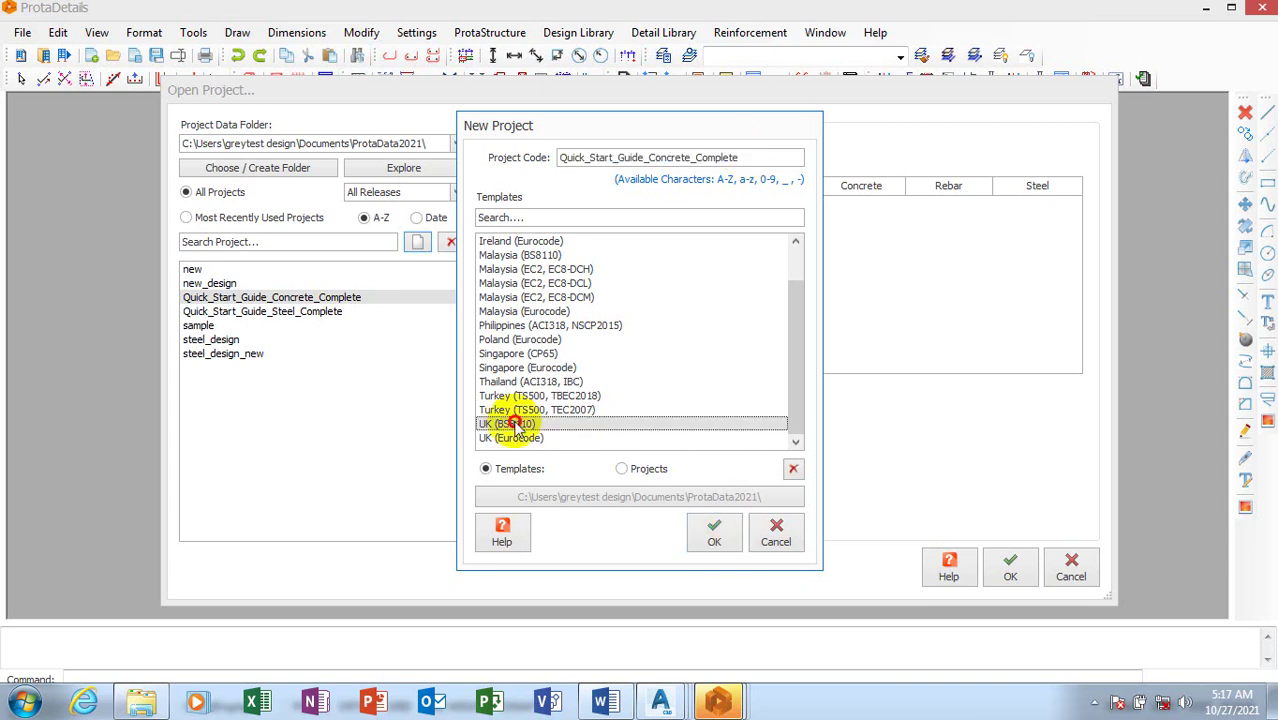
Create the project with code 'stairs' and dismiss the ProtaStructure version error.
click(698, 535)
click(809, 404)
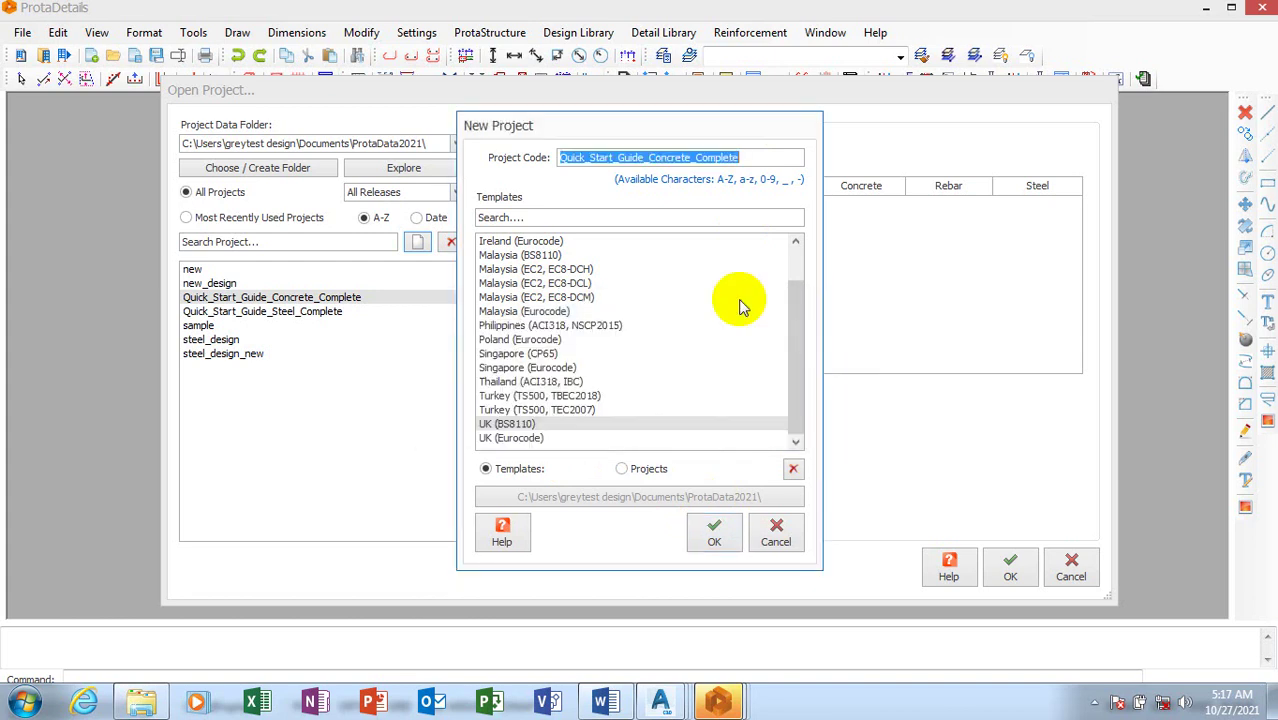
text(stai)
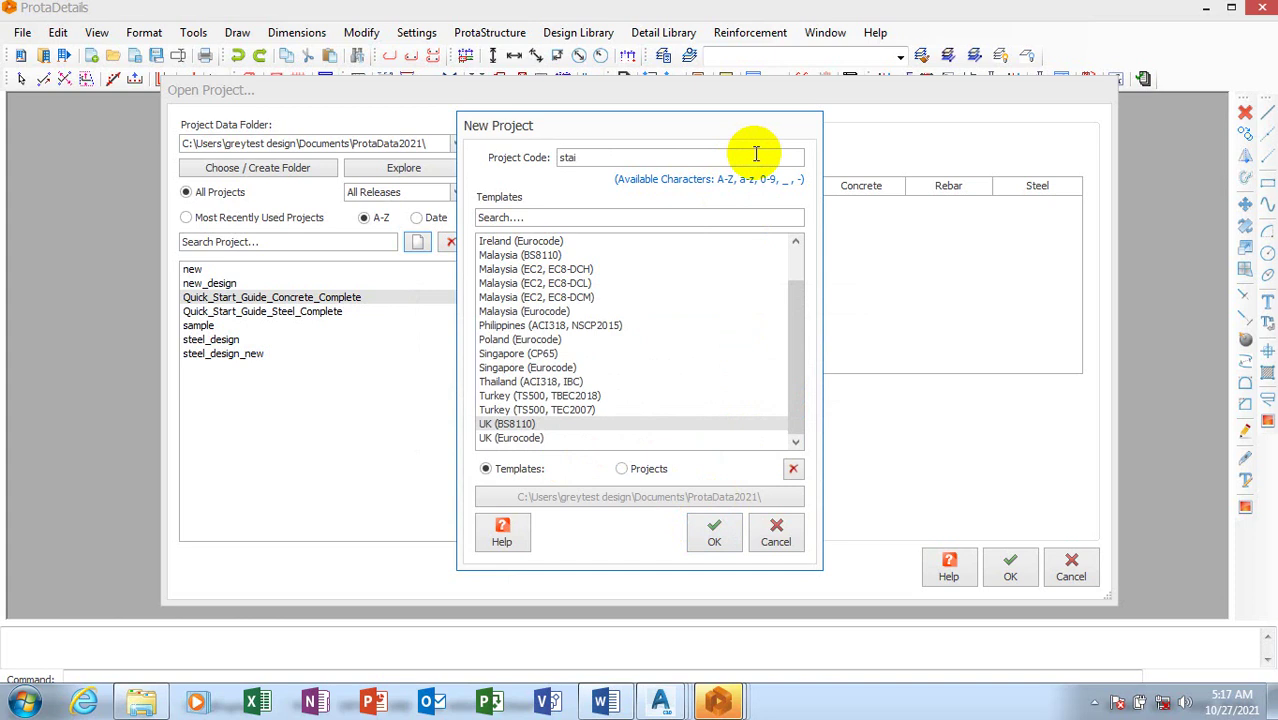
text(rs)
click(541, 428)
click(714, 535)
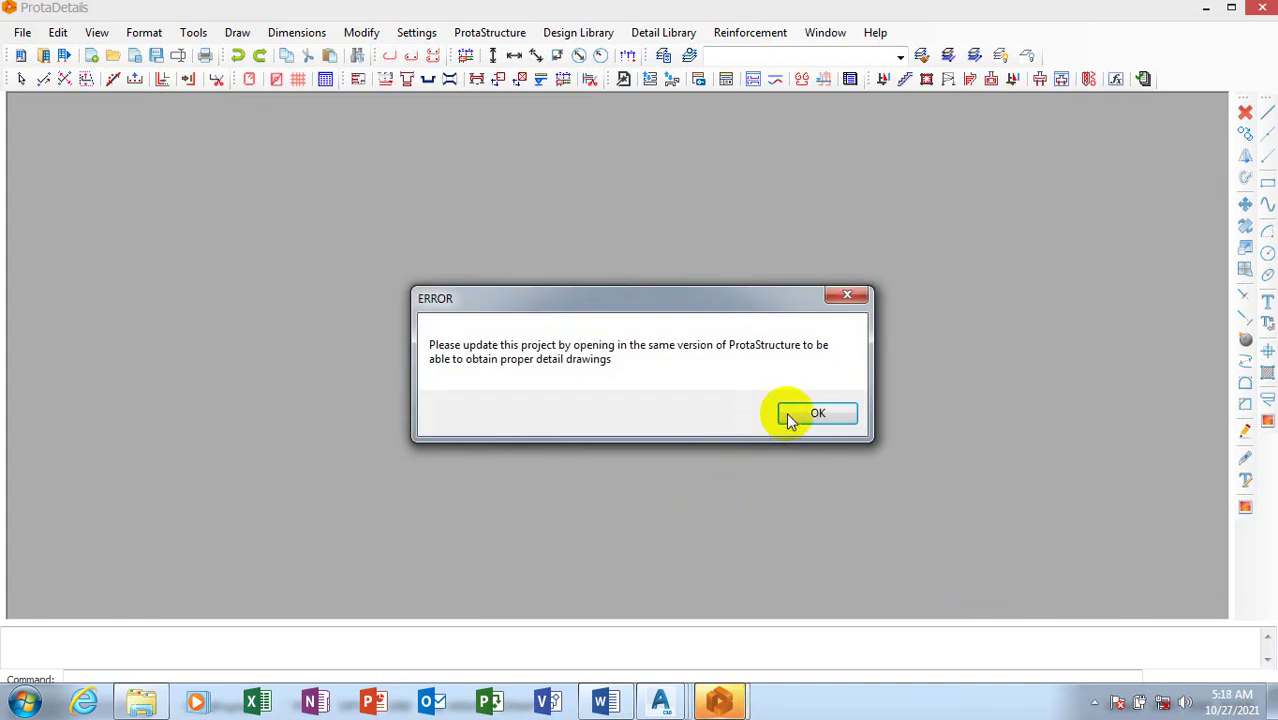
click(811, 418)
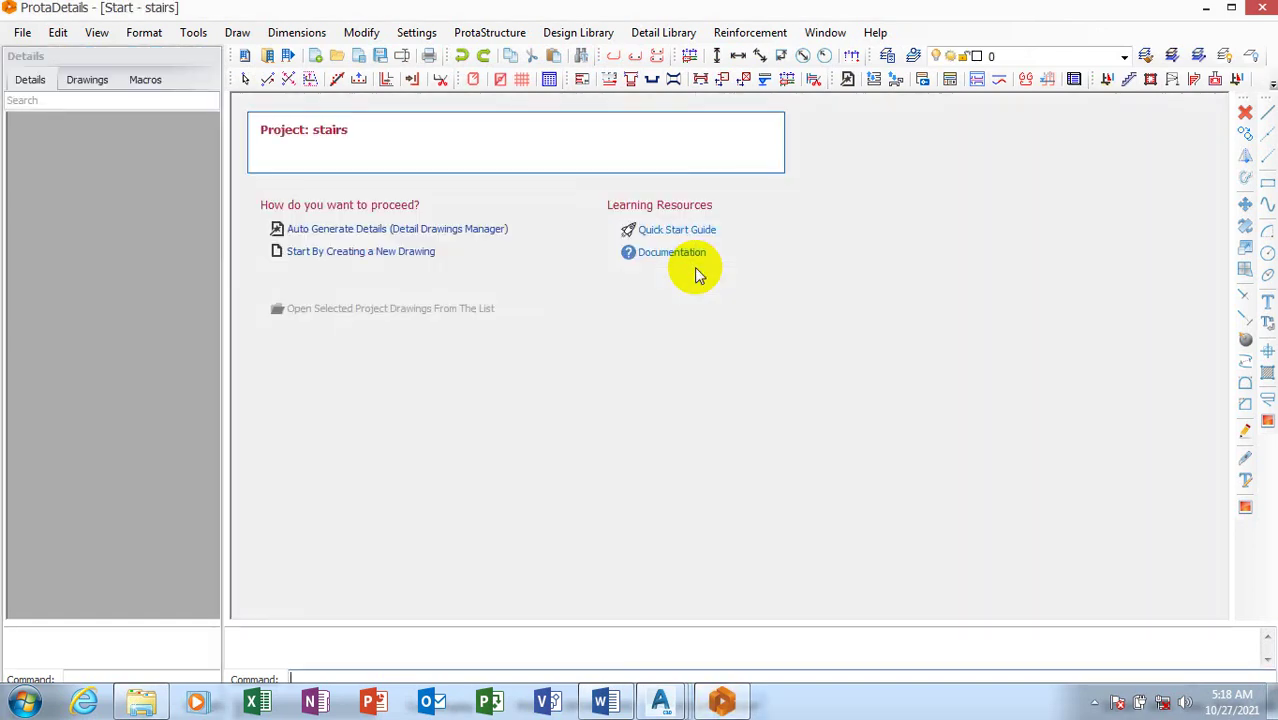
Create the new drawing Drawing1 and bring up the Stairs design parameters.
click(330, 251)
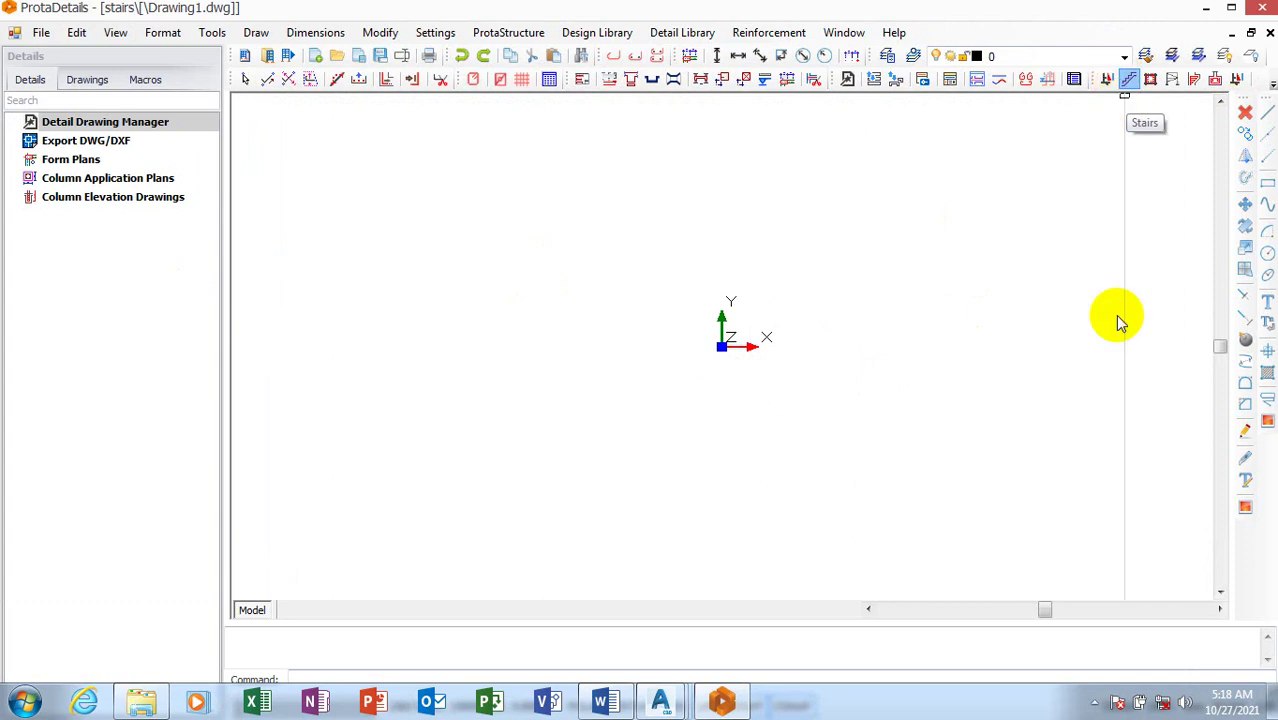
click(1124, 82)
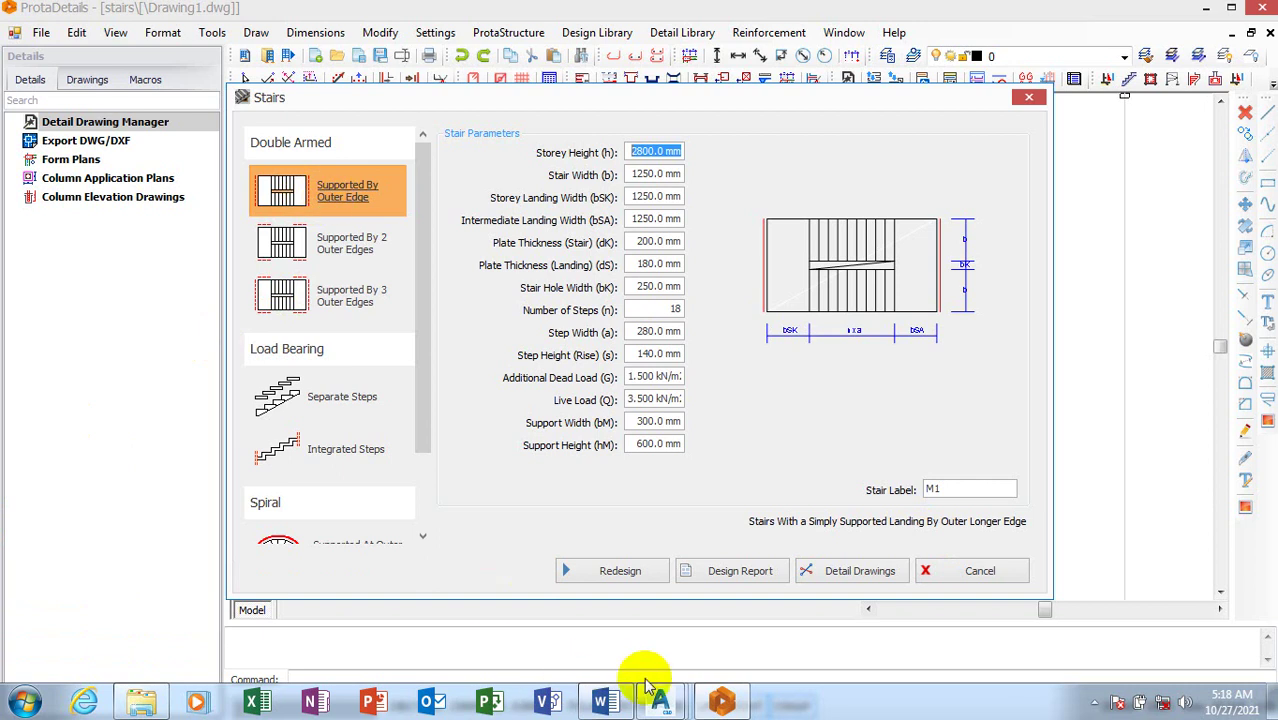
mouse_move(660, 703)
click(675, 600)
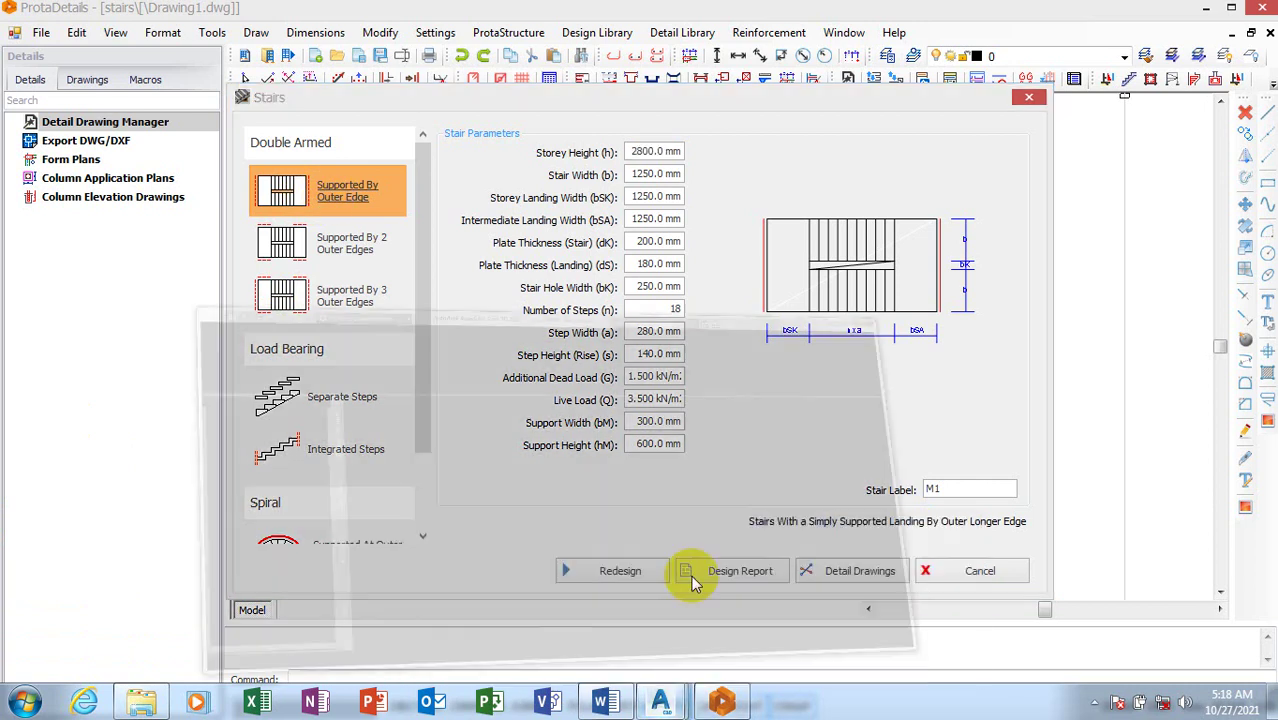
Review the civilsoft stair plan's 2730, 1200, 100 and 300 dimensions, then minimize AutoCAD.
scroll(665, 412, down, 4)
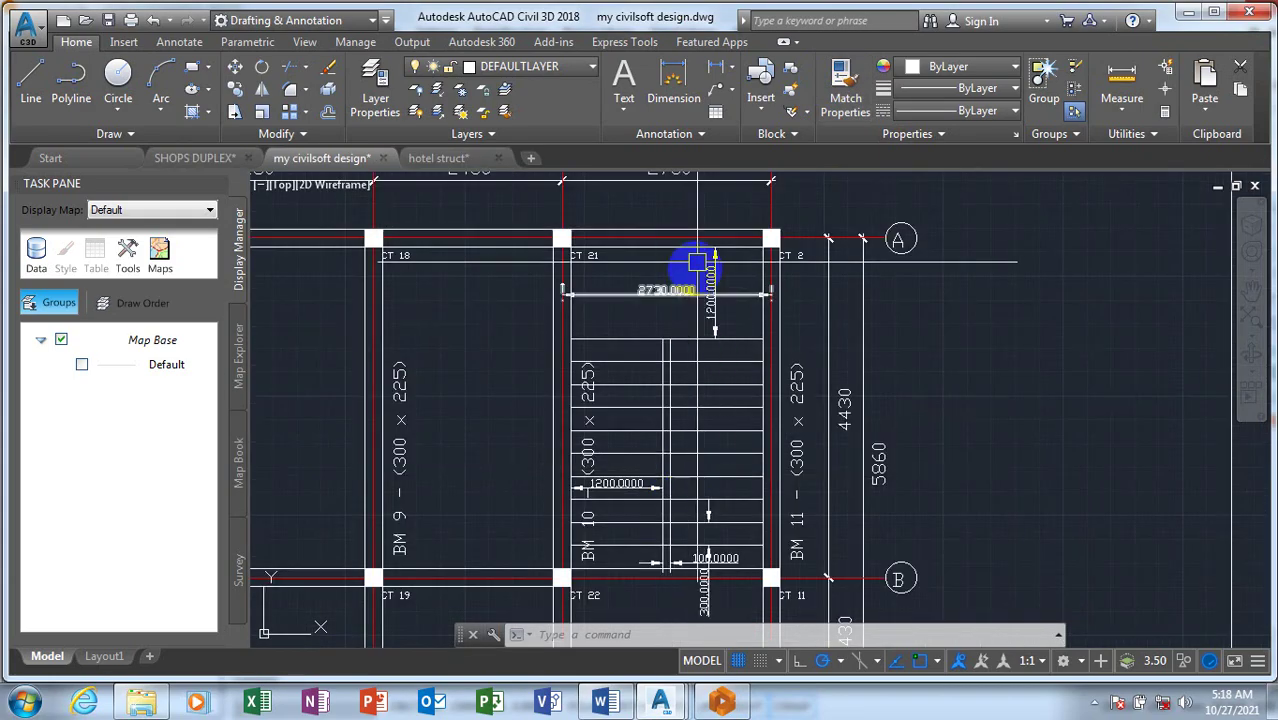
scroll(690, 432, down, 1)
scroll(665, 428, up, 2)
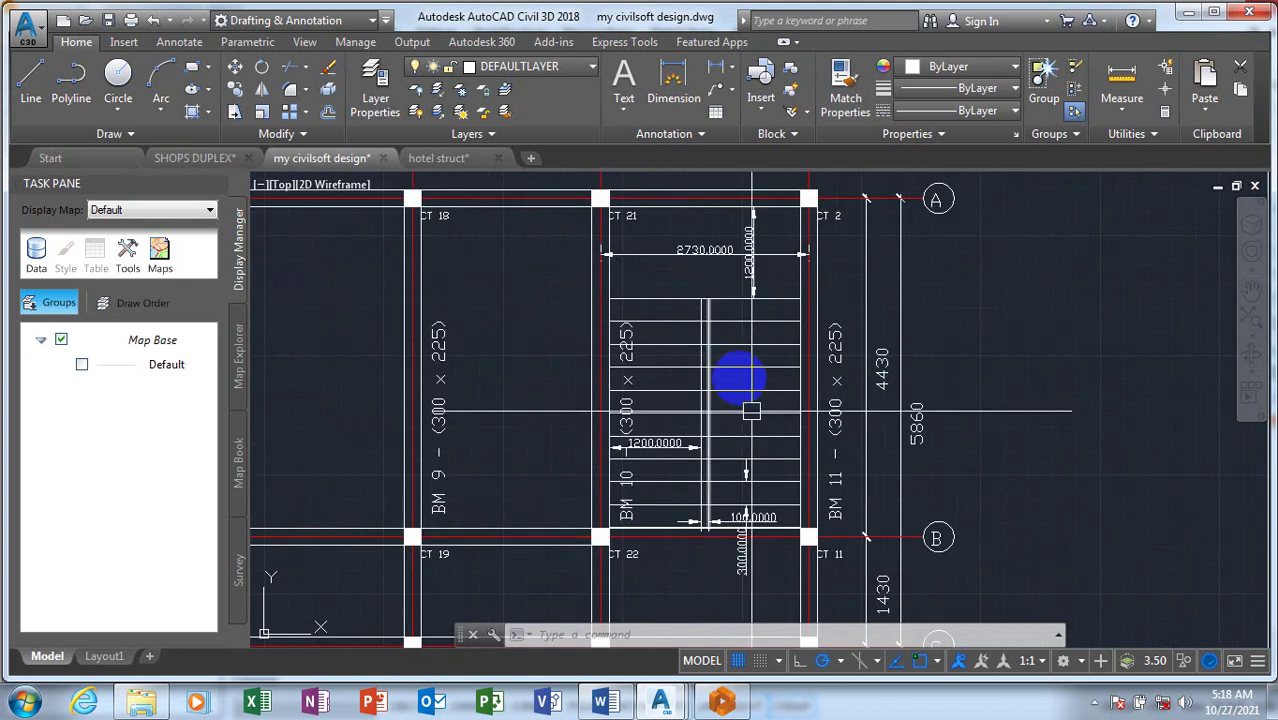
scroll(713, 443, up, 2)
middle_drag(752, 430, 713, 400)
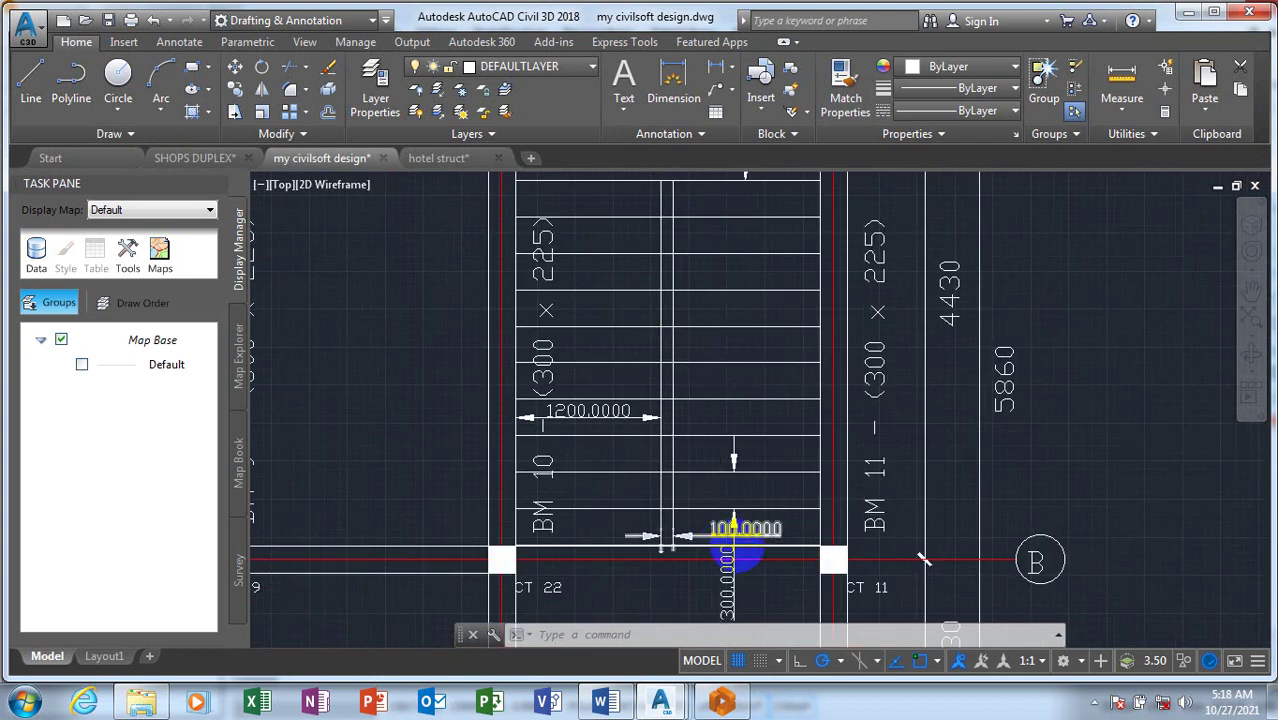
scroll(719, 542, up, 2)
scroll(697, 330, down, 1)
middle_drag(702, 288, 522, 305)
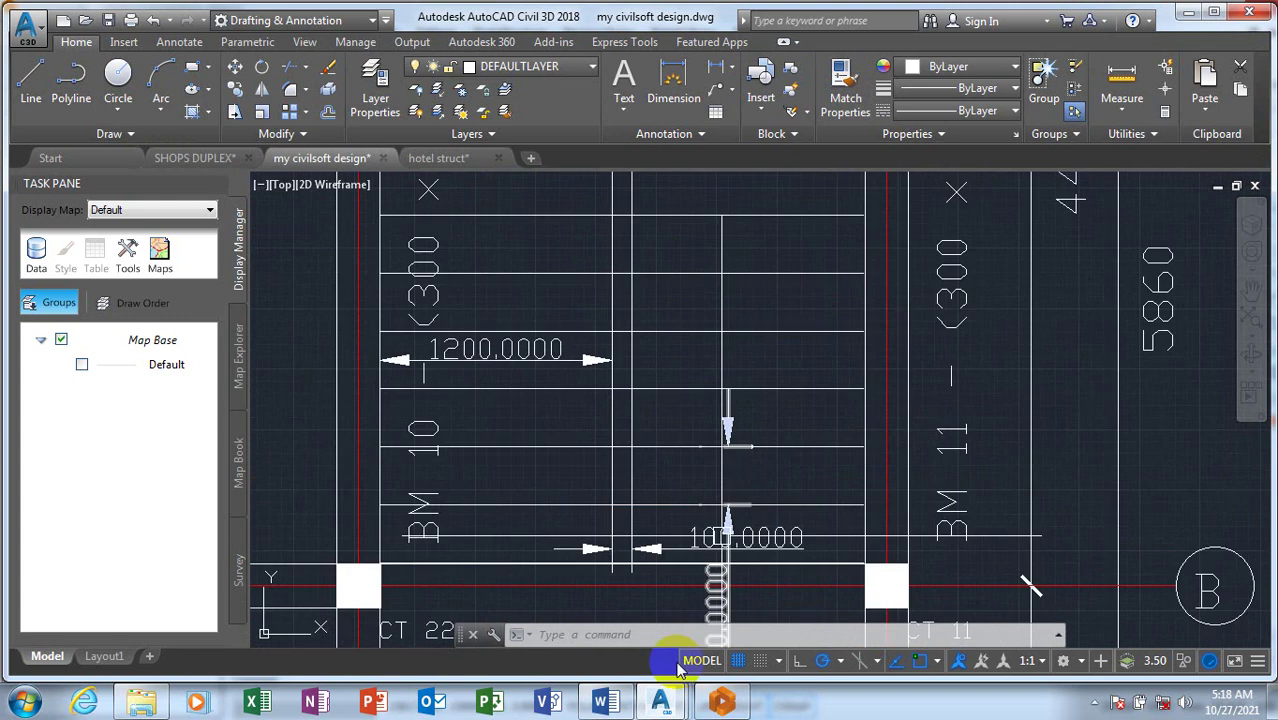
scroll(732, 472, down, 1)
scroll(732, 472, down, 1)
scroll(739, 297, up, 2)
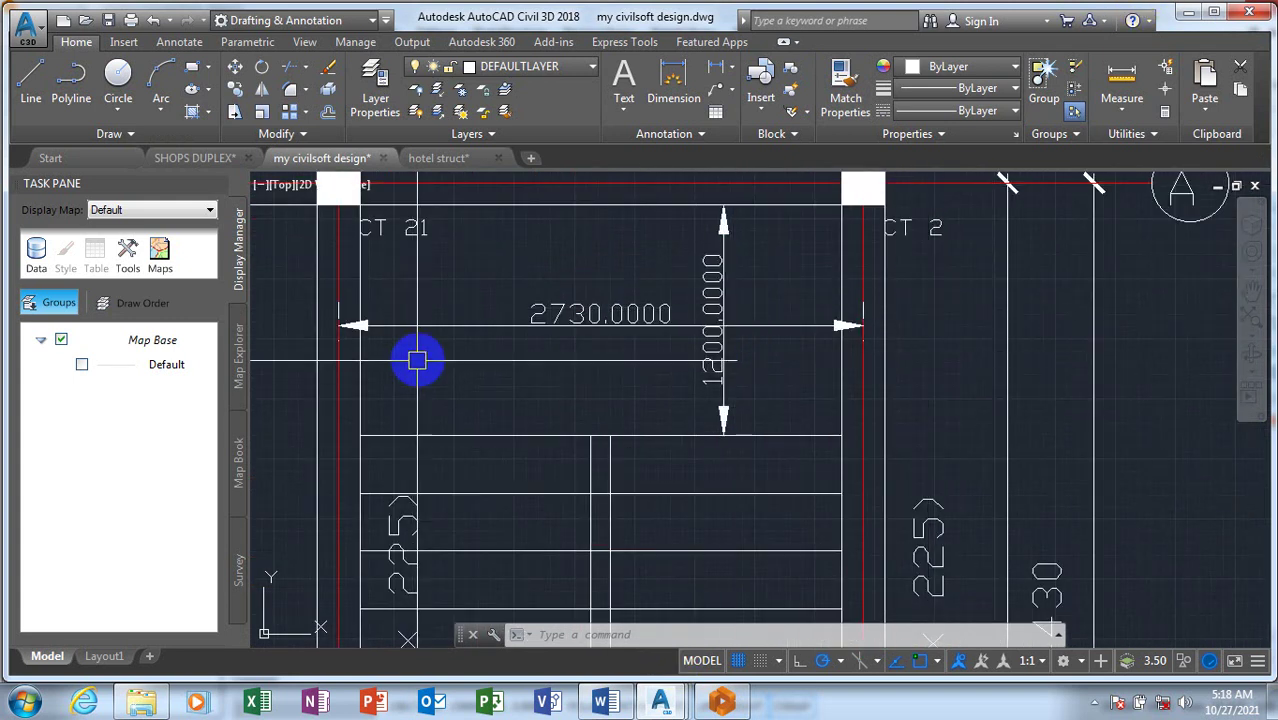
click(1184, 18)
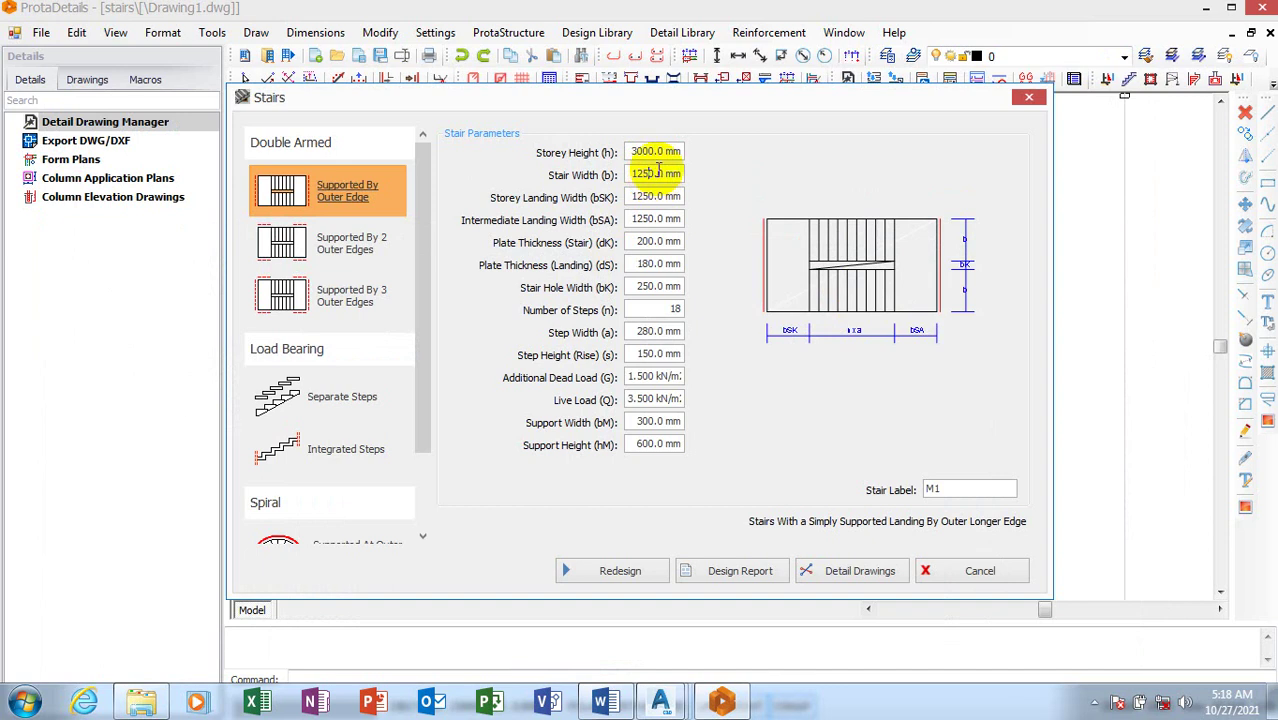
Set storey height to 3000 mm and step height to 150 mm.
mouse_move(654, 173)
mouse_down()
mouse_move(624, 175)
mouse_move(652, 178)
mouse_up()
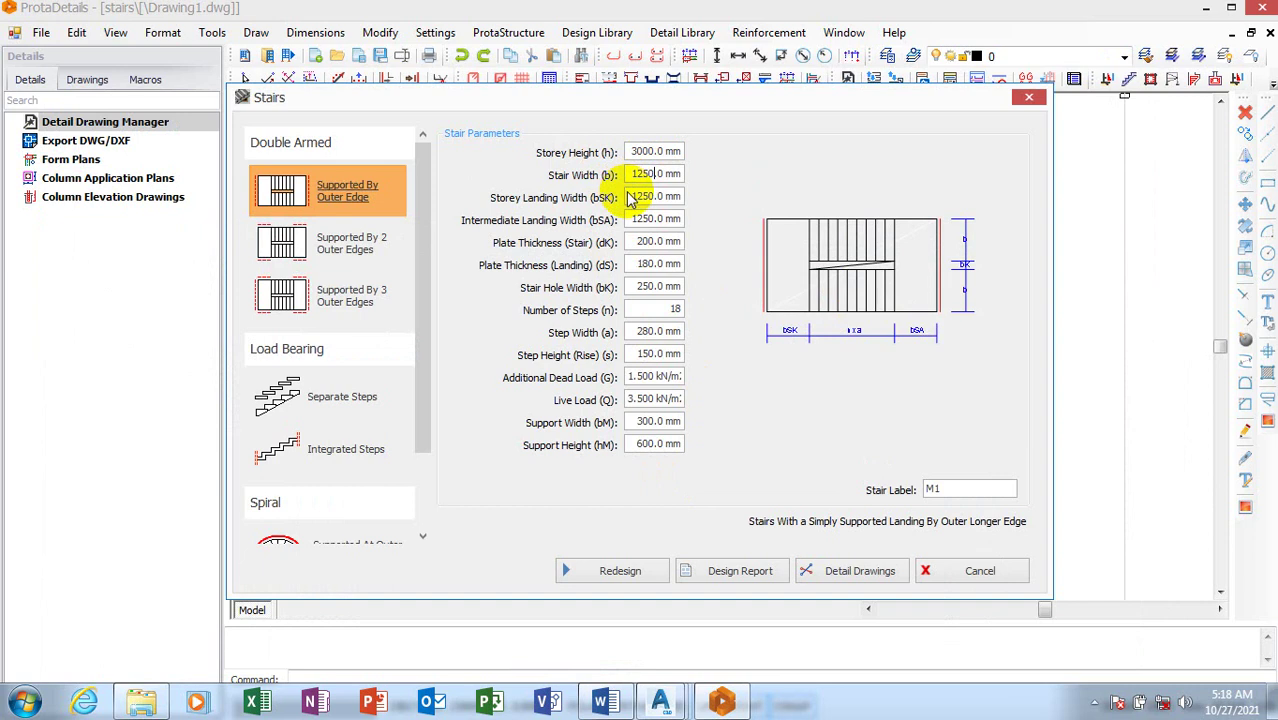
mouse_move(660, 702)
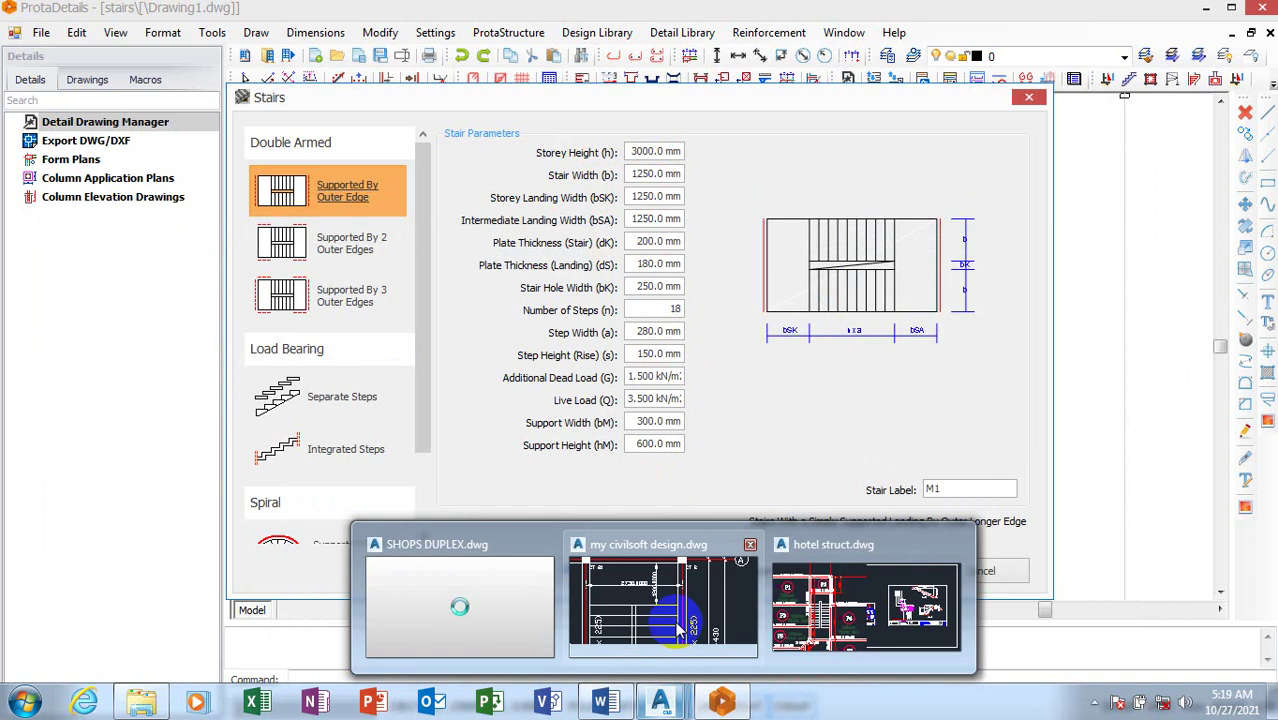
click(677, 625)
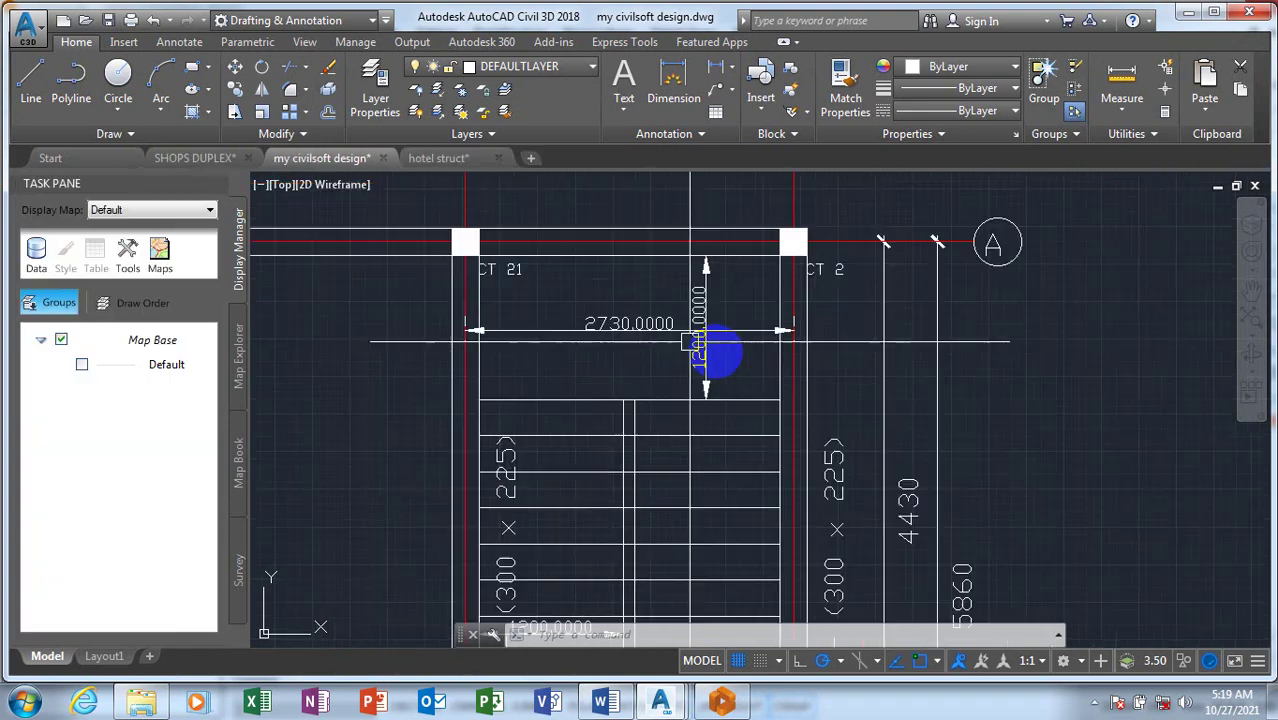
Check the drawing's 1200 stair width dimension, then minimize AutoCAD.
scroll(715, 350, down, 2)
scroll(607, 527, up, 5)
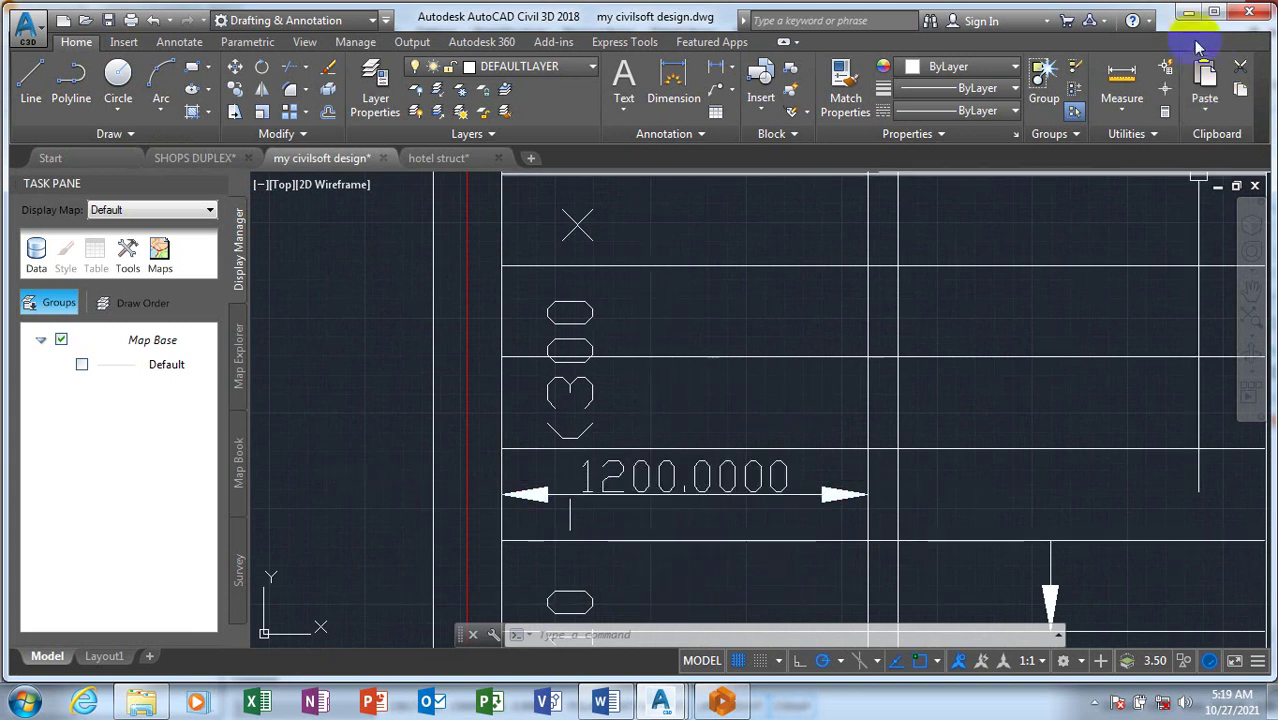
click(1188, 12)
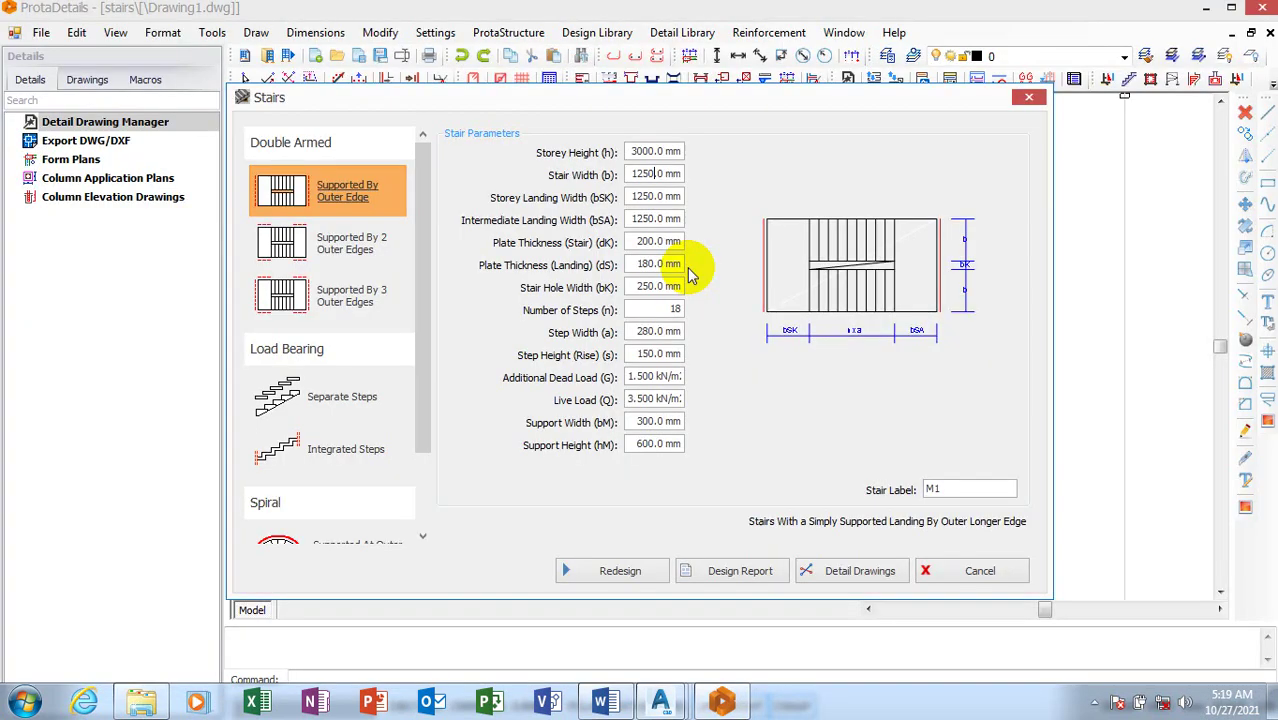
Change the stair width (b) to 1200 mm, keeping landing widths at 1250 mm.
click(659, 197)
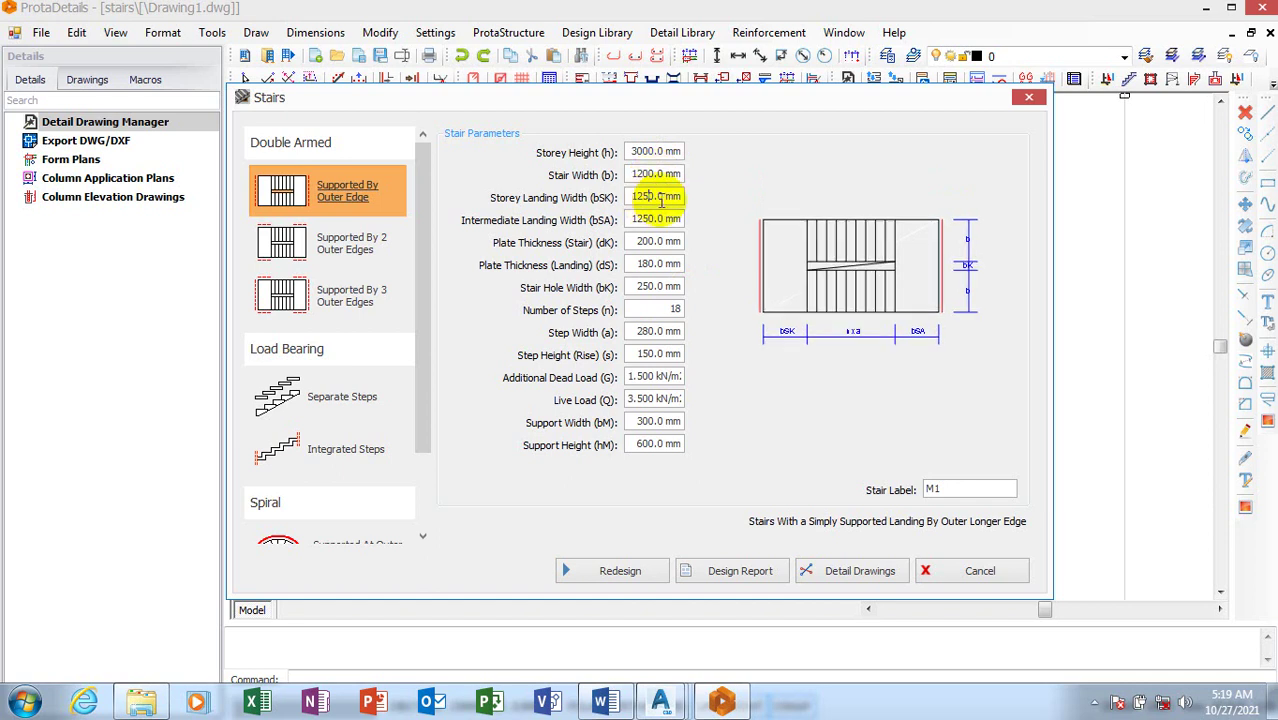
click(653, 196)
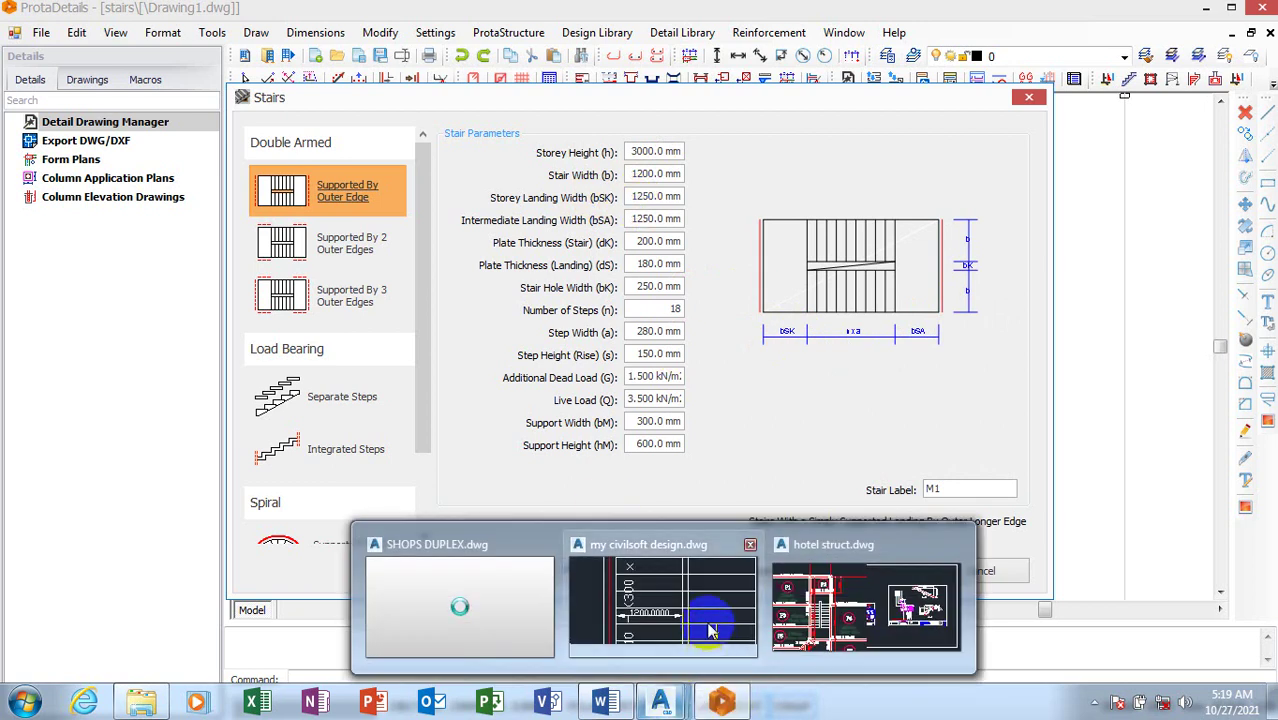
Check the 2730 dimension in the civilsoft drawing, then minimize AutoCAD.
mouse_move(660, 701)
click(713, 550)
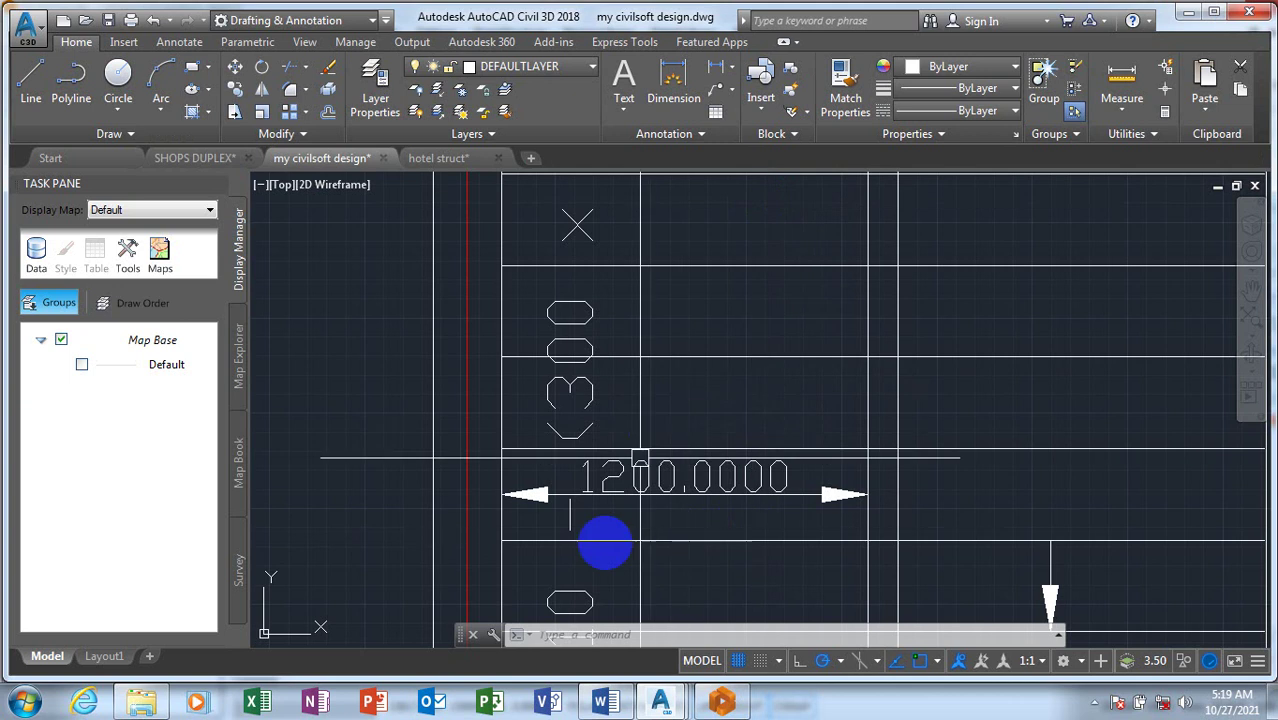
scroll(620, 510, down, 4)
scroll(725, 339, up, 5)
scroll(685, 528, up, 2)
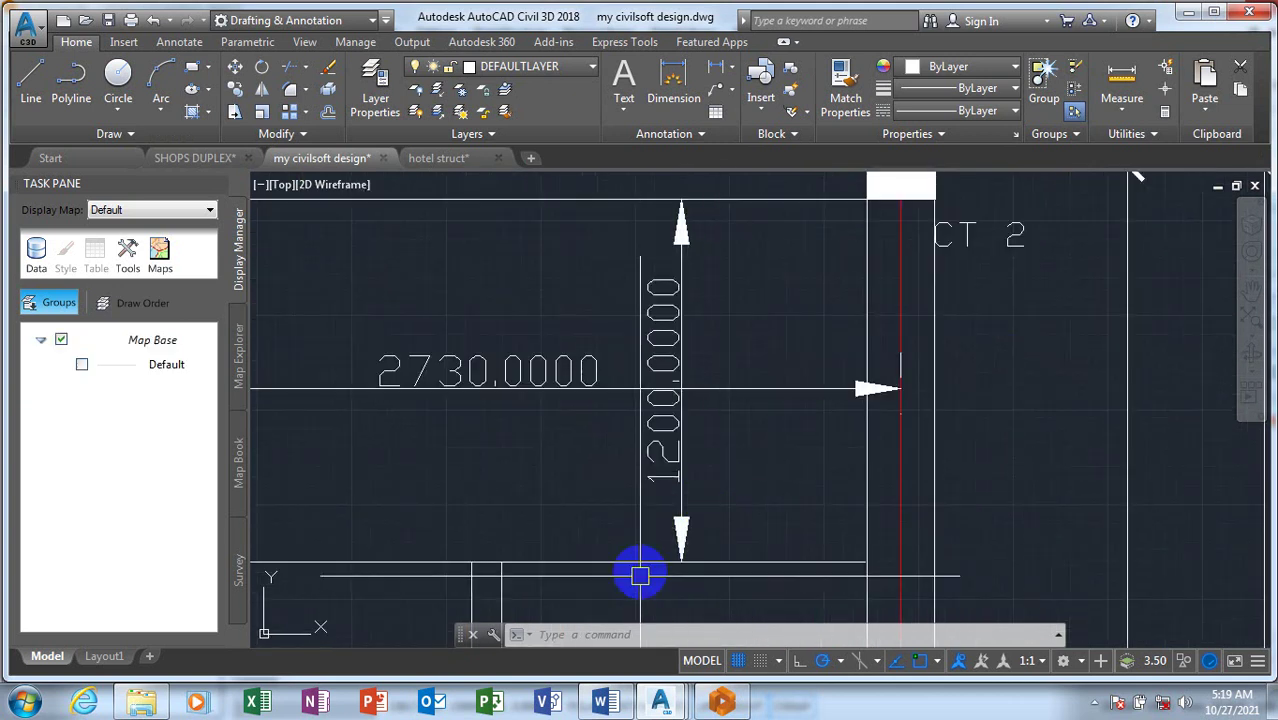
click(1181, 12)
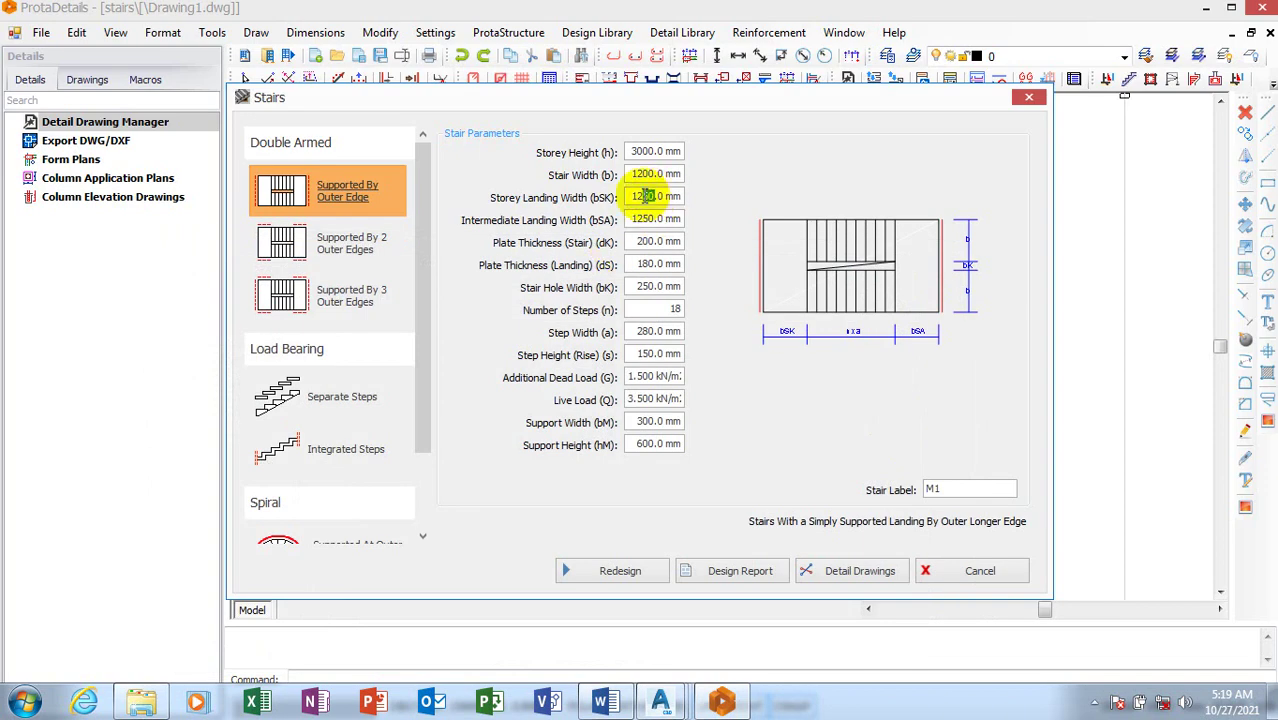
Apply a storey landing width (bSK) of 1200 mm.
click(650, 219)
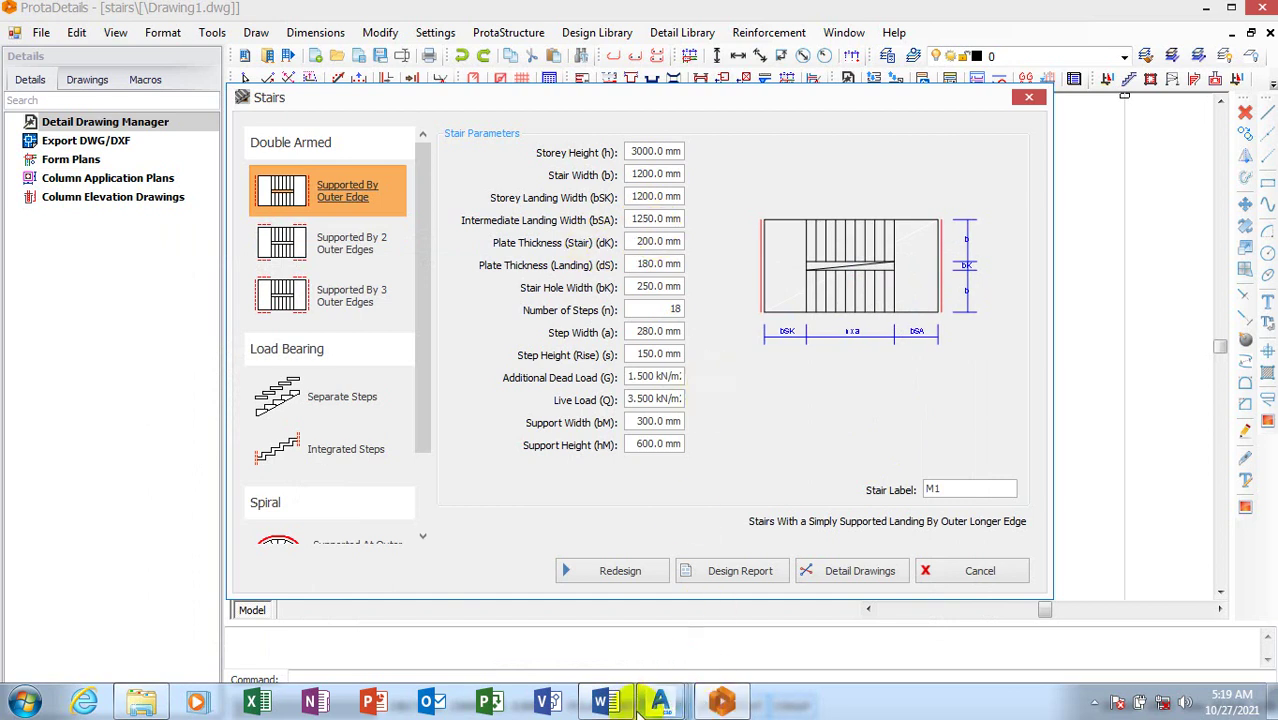
click(684, 709)
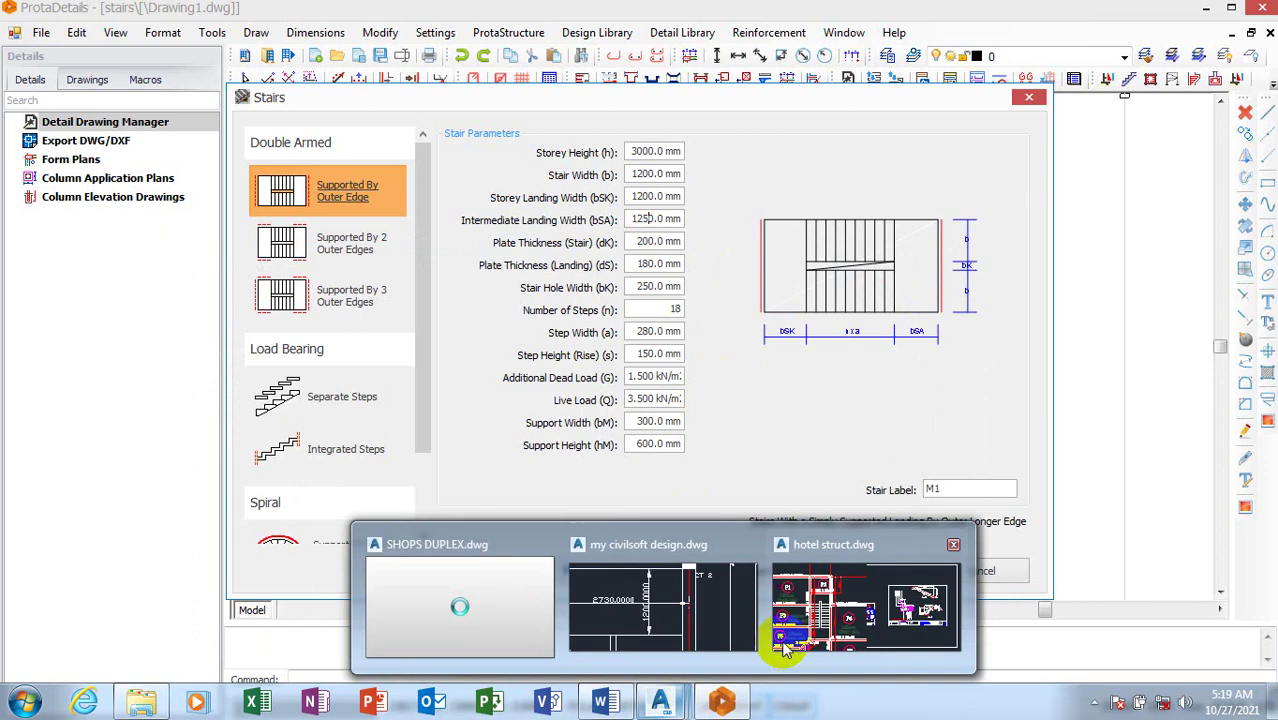
Bring up the 'my civilsoft design' drawing and start a linear dimension with alias d.
click(686, 622)
scroll(826, 422, down, 6)
scroll(790, 421, up, 6)
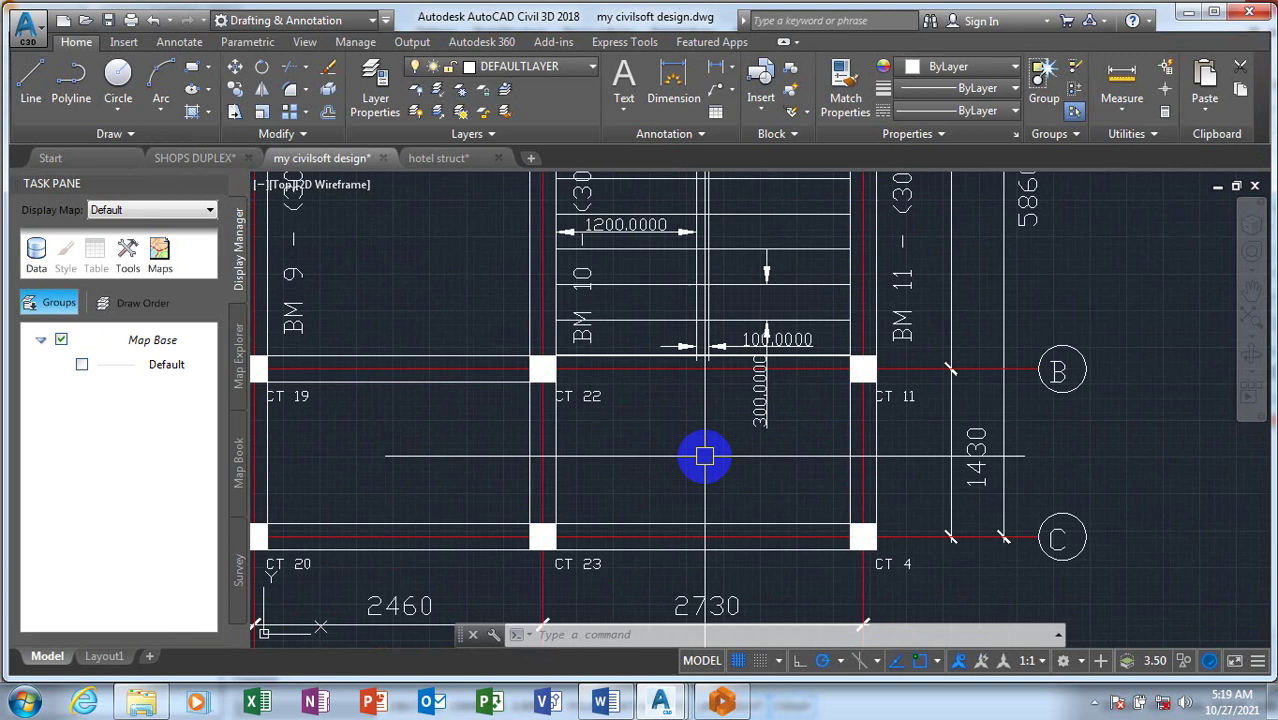
text(d)
key(Return)
scroll(691, 435, up, 4)
scroll(690, 357, up, 1)
scroll(690, 330, up, 5)
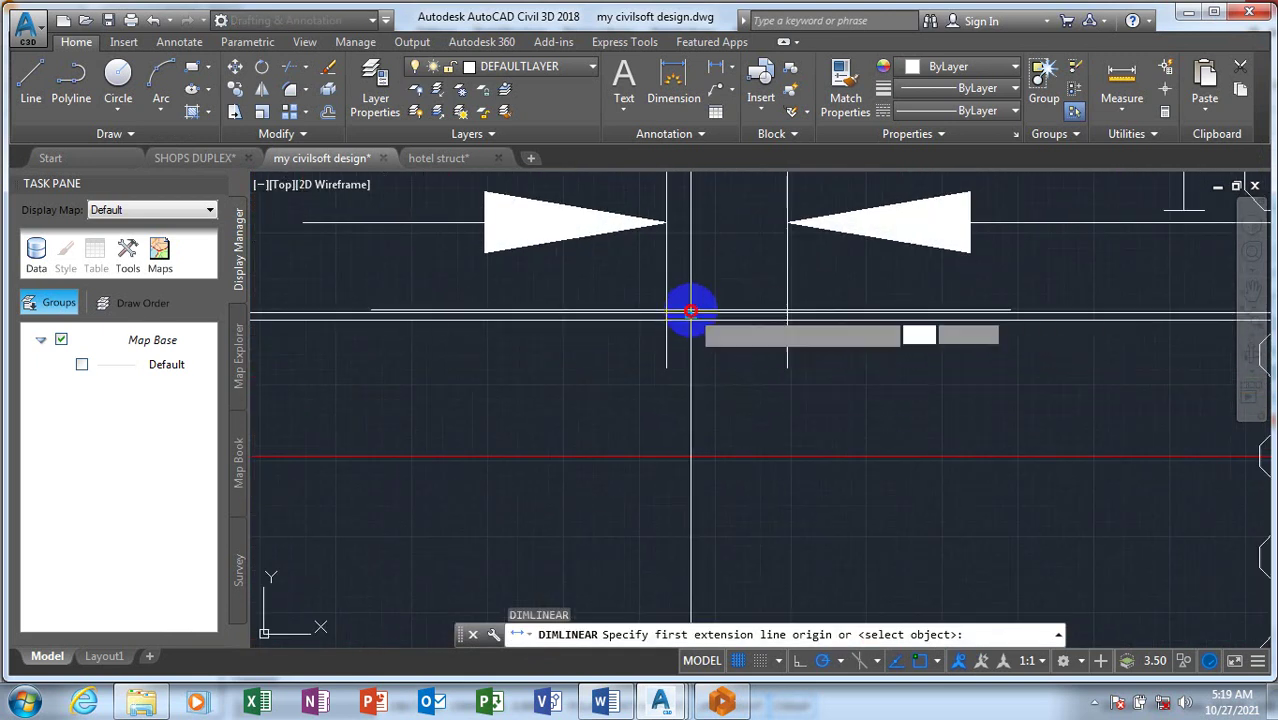
Measure the landing with a 1436 vertical dimension, then minimize AutoCAD.
click(687, 309)
scroll(705, 270, down, 4)
scroll(712, 420, down, 5)
scroll(718, 380, up, 5)
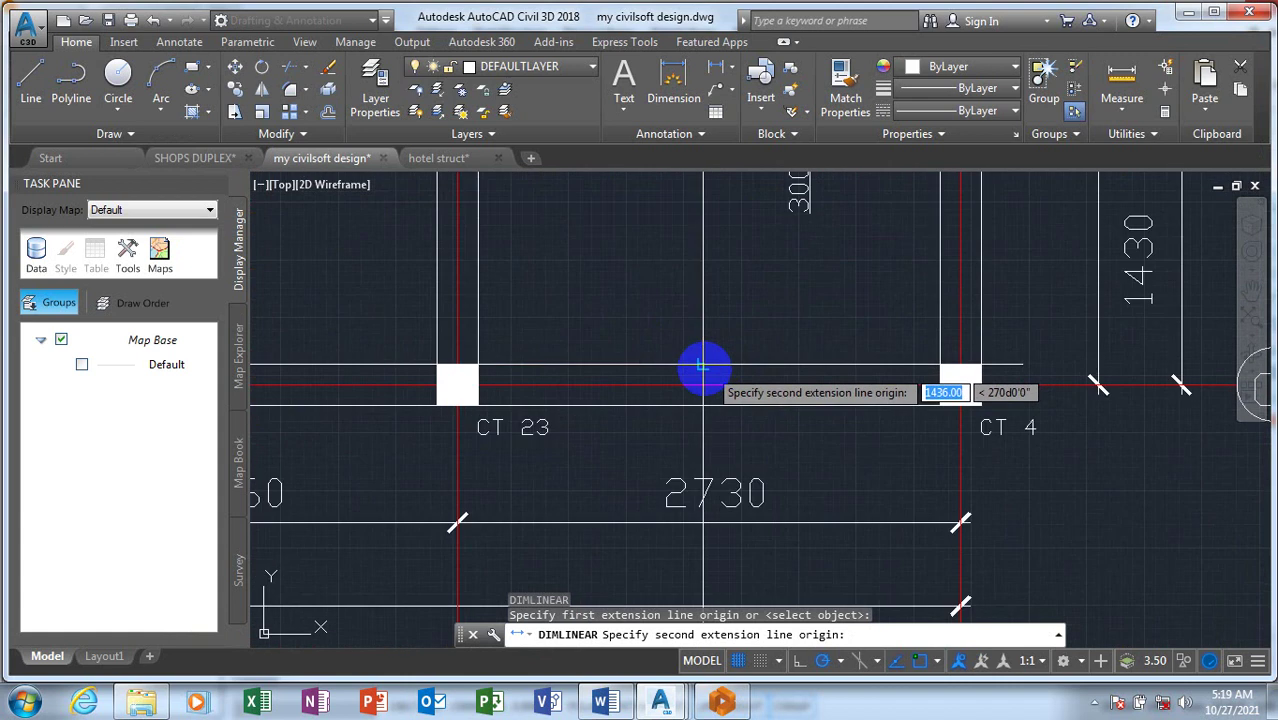
click(699, 366)
click(673, 302)
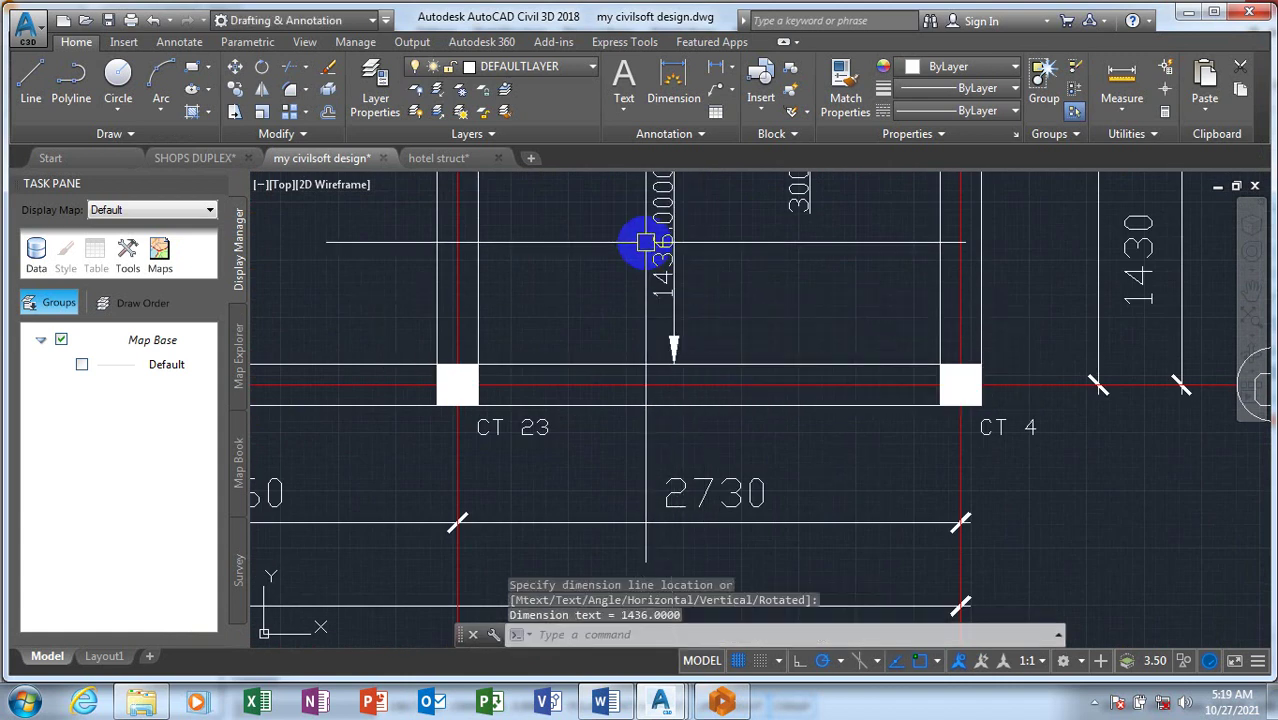
scroll(650, 320, up, 5)
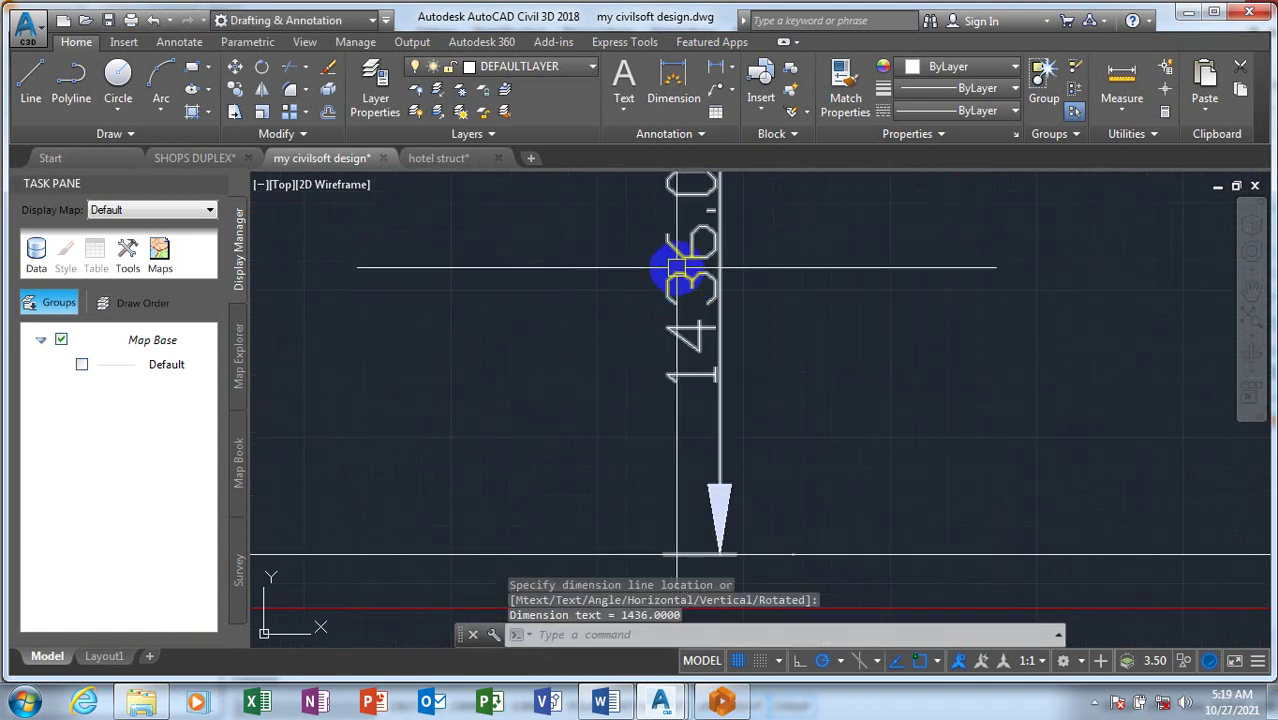
scroll(690, 280, down, 2)
click(1190, 13)
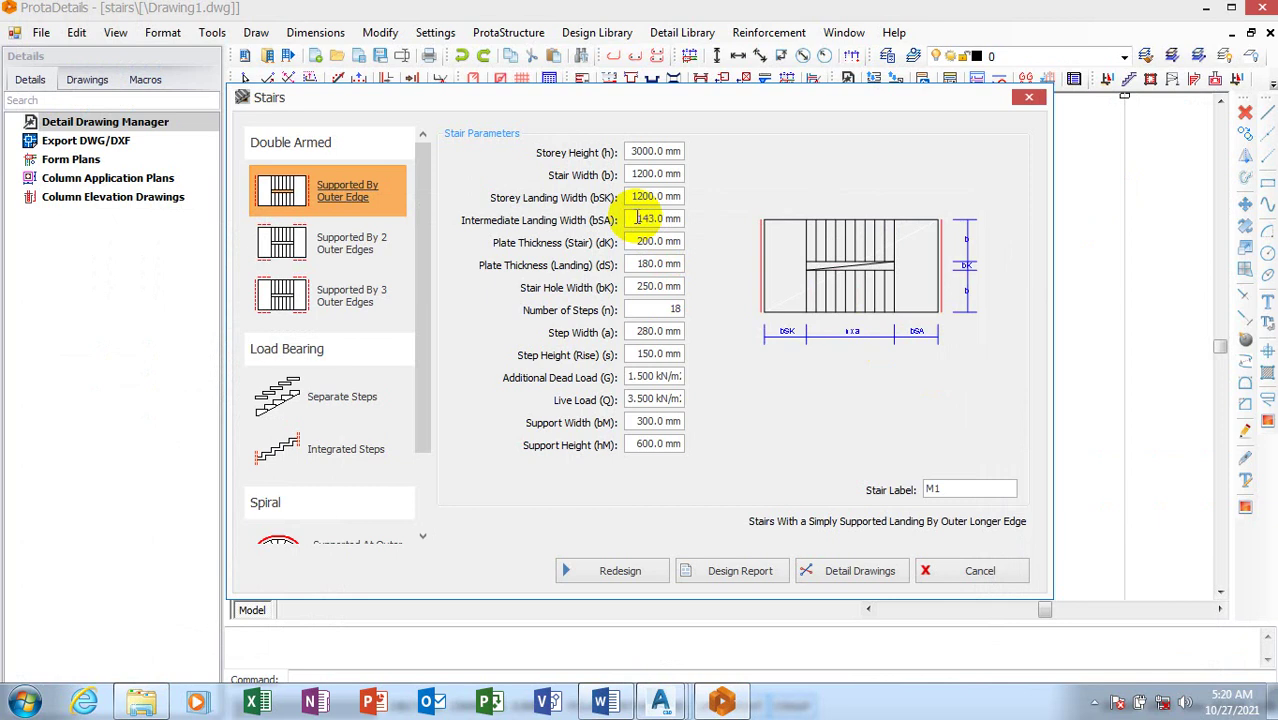
Correct the intermediate landing width (bSA) entry to 1440 mm and apply it.
key(BackSpace)
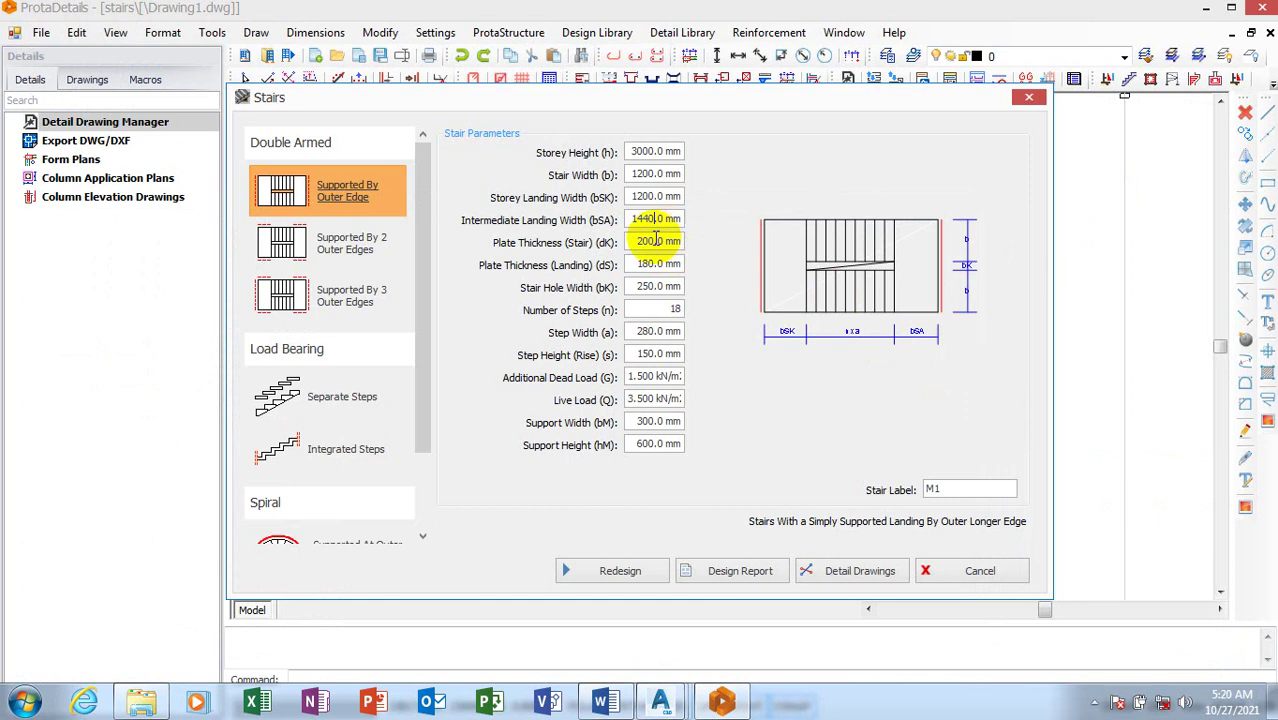
click(650, 241)
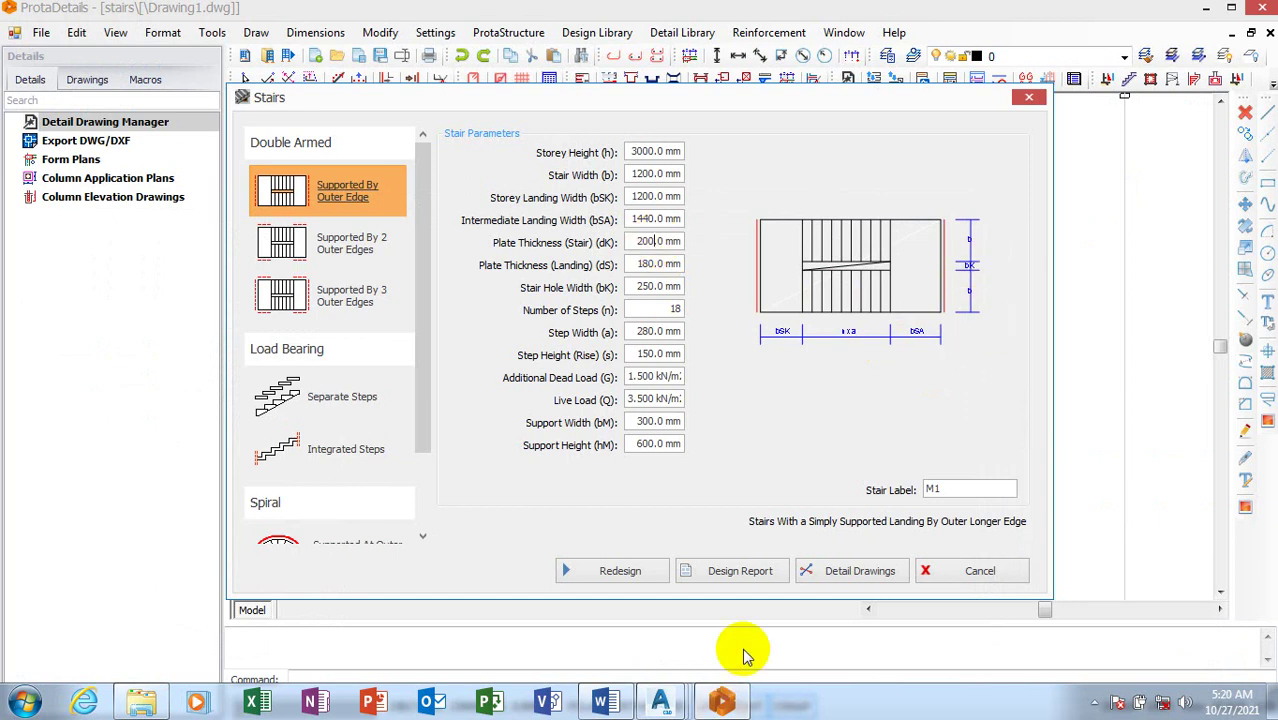
Bring up the 'my civilsoft design' drawing in AutoCAD and zoom in on the stair.
mouse_move(660, 703)
click(697, 610)
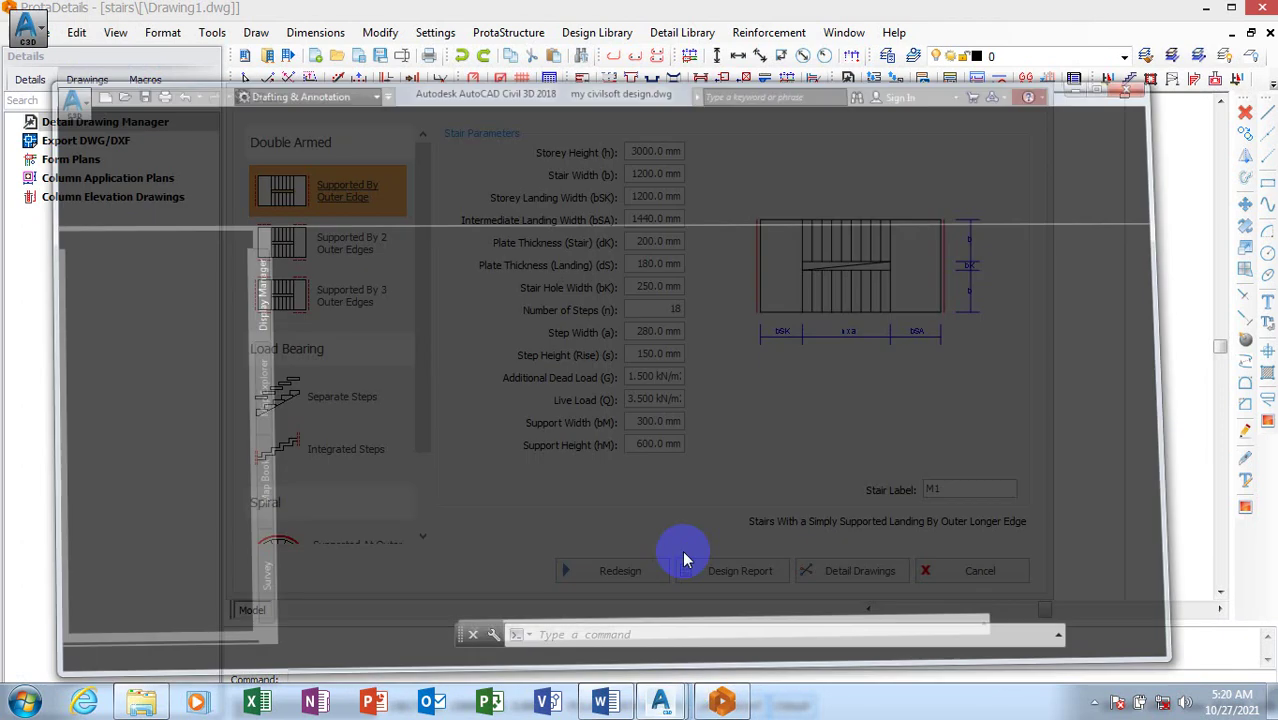
scroll(790, 570, down, 5)
scroll(806, 347, up, 1)
scroll(806, 347, up, 2)
scroll(813, 228, up, 2)
Measure the gap between the stair flights with a 100 linear dimension, then return to ProtaDetails.
text(dil)
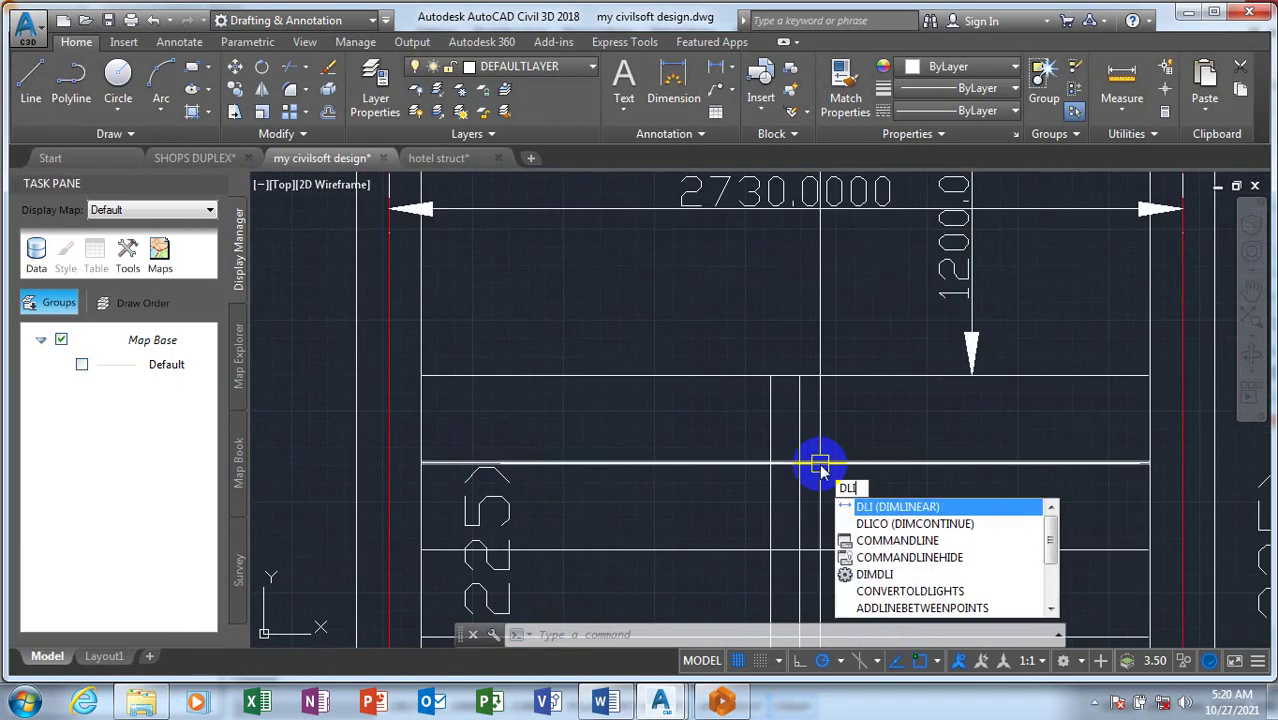
key(Return)
click(797, 437)
click(797, 437)
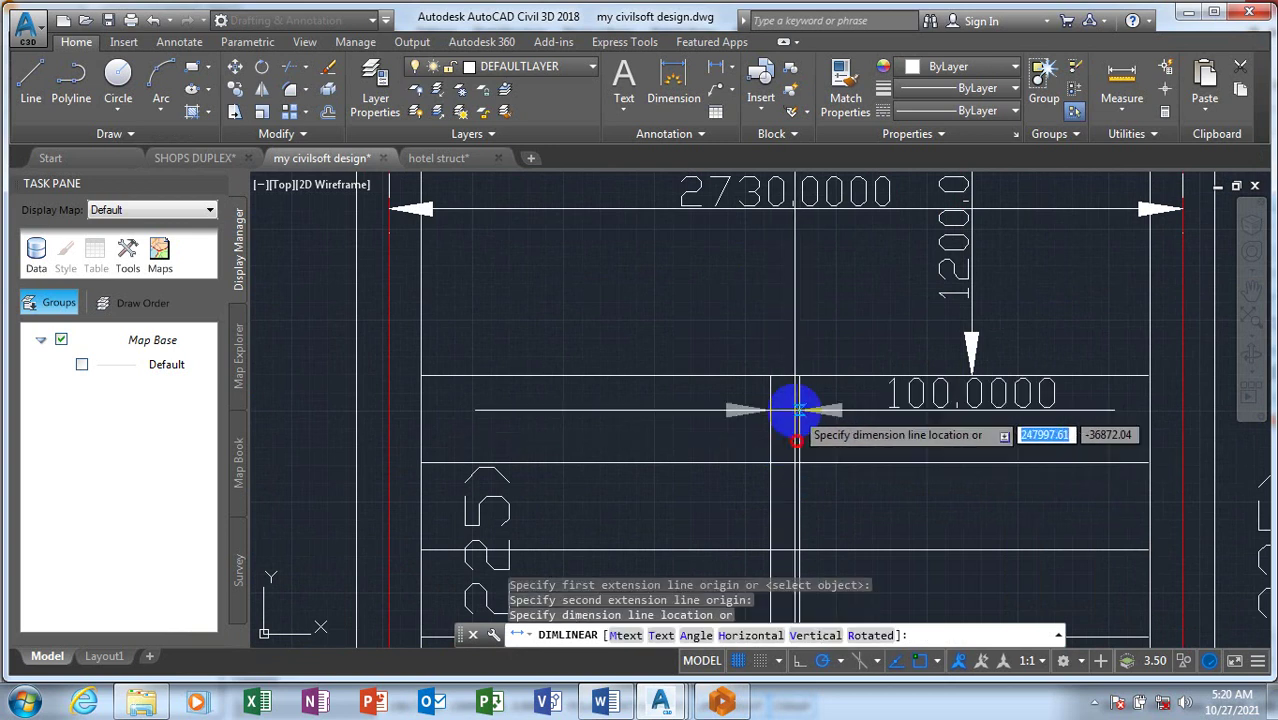
click(925, 410)
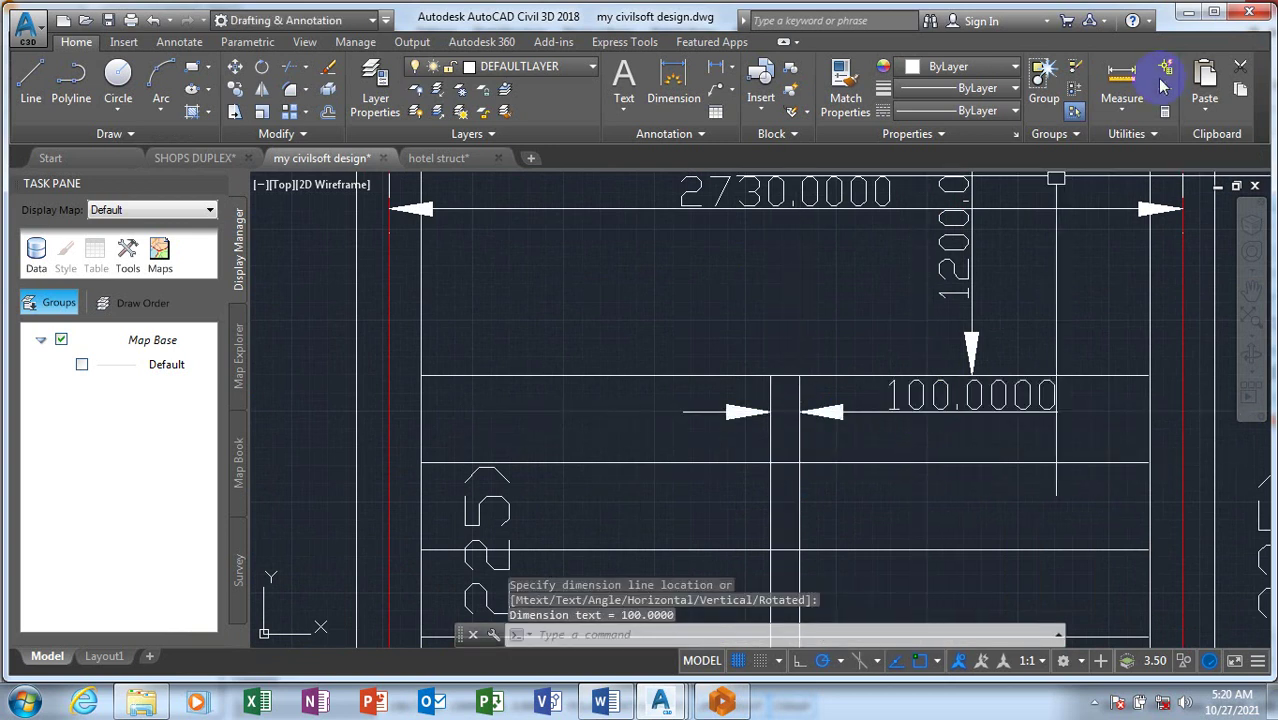
click(1187, 12)
click(651, 242)
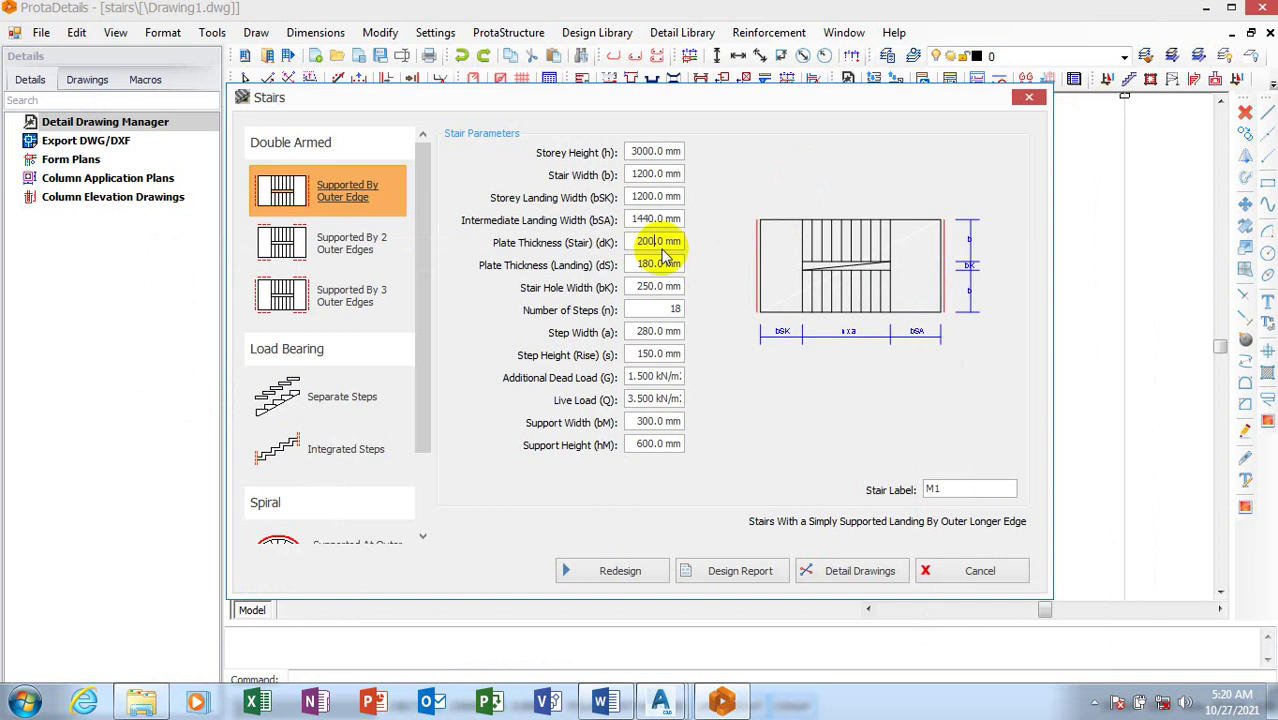
Set stair and landing plate thicknesses to 150 mm and the stair hole width to 100 mm.
click(640, 265)
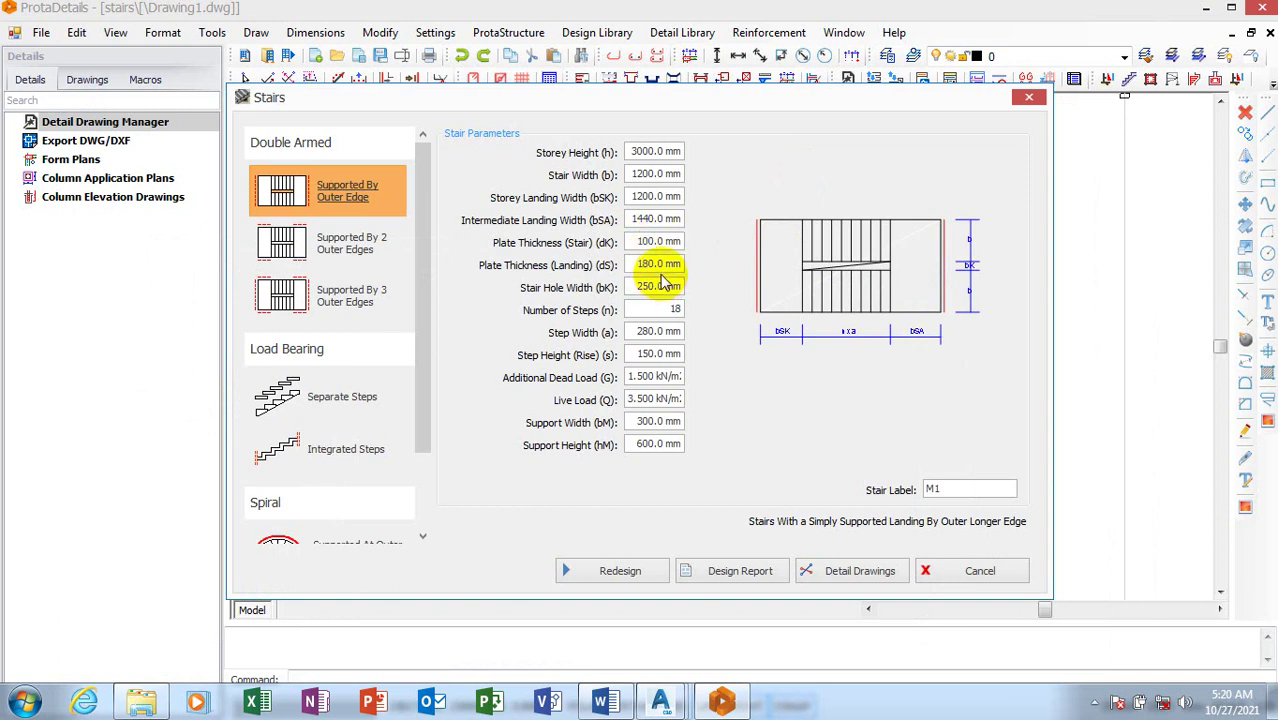
double_click(635, 263)
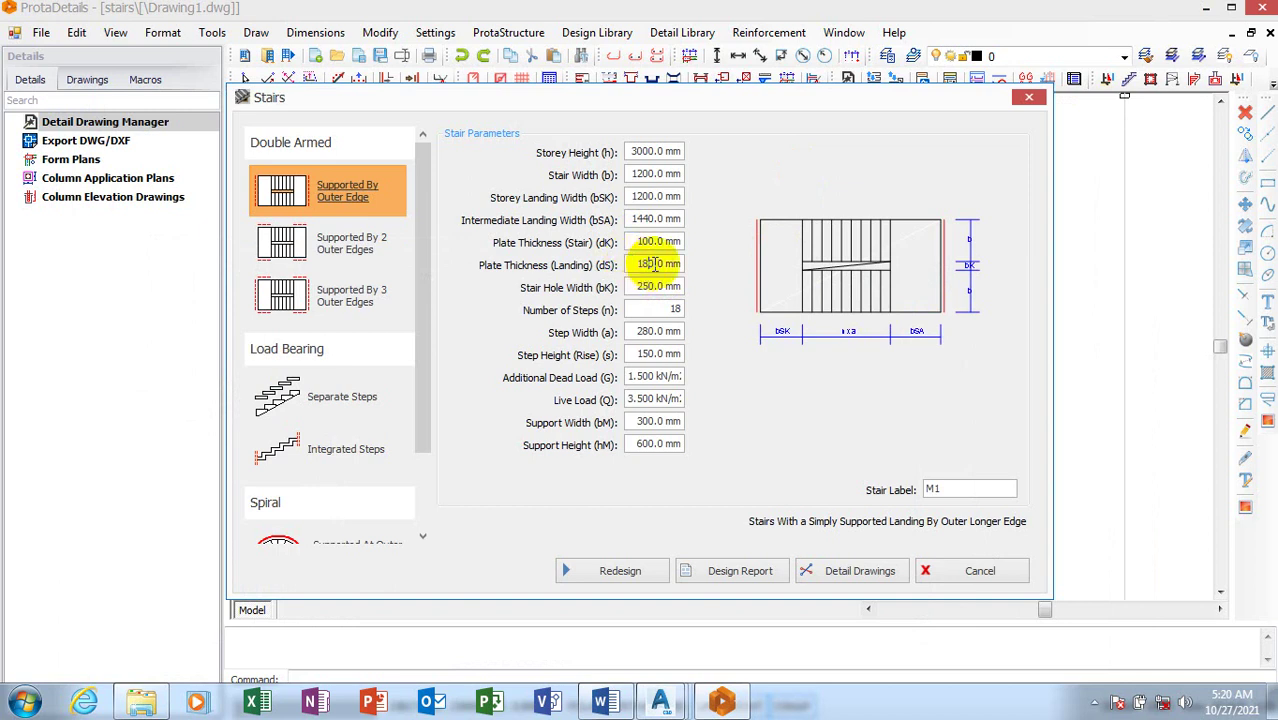
double_click(636, 263)
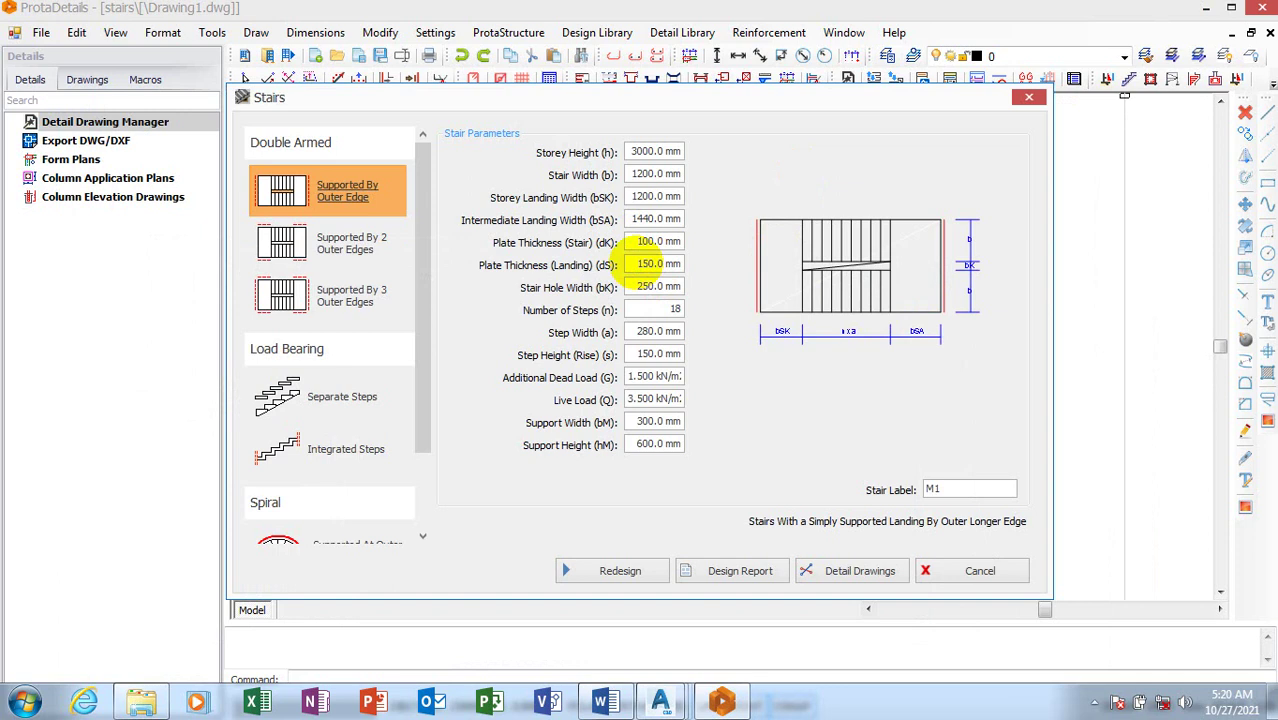
click(655, 287)
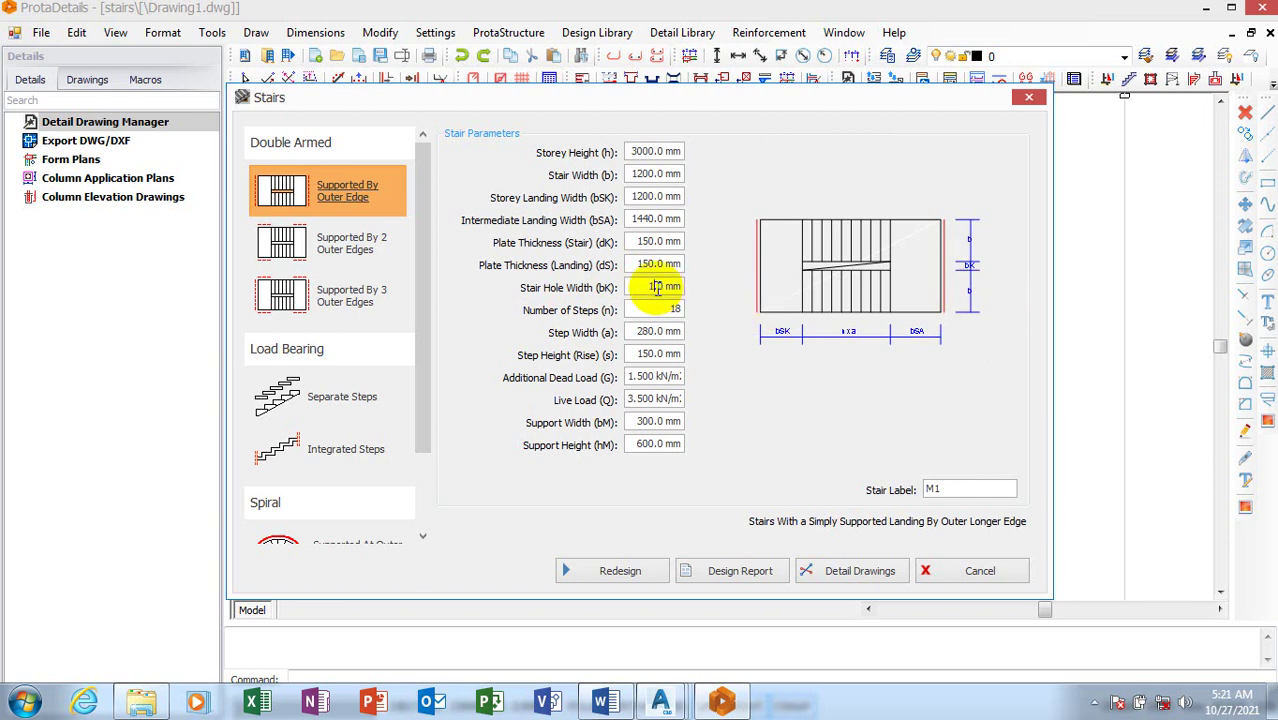
text(00.)
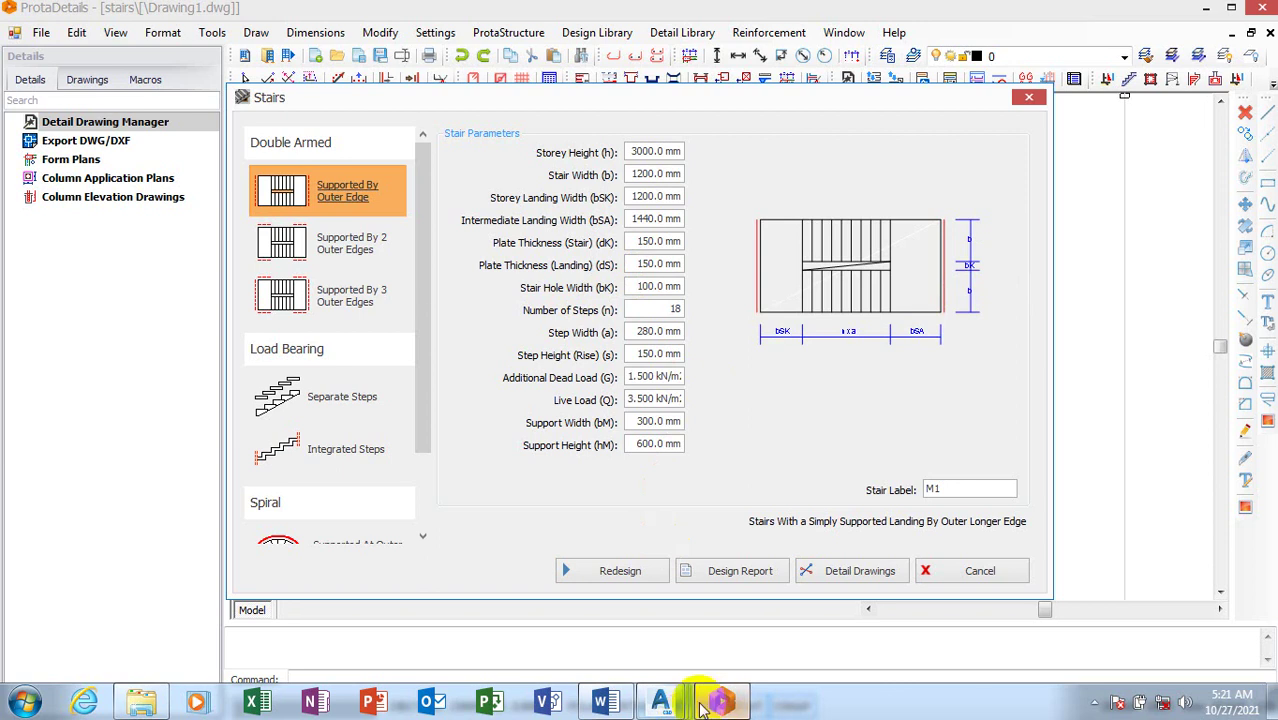
Check the AutoCAD plan, then change the number of steps from 18 to 22, giving 125 mm step height.
mouse_move(660, 704)
click(655, 595)
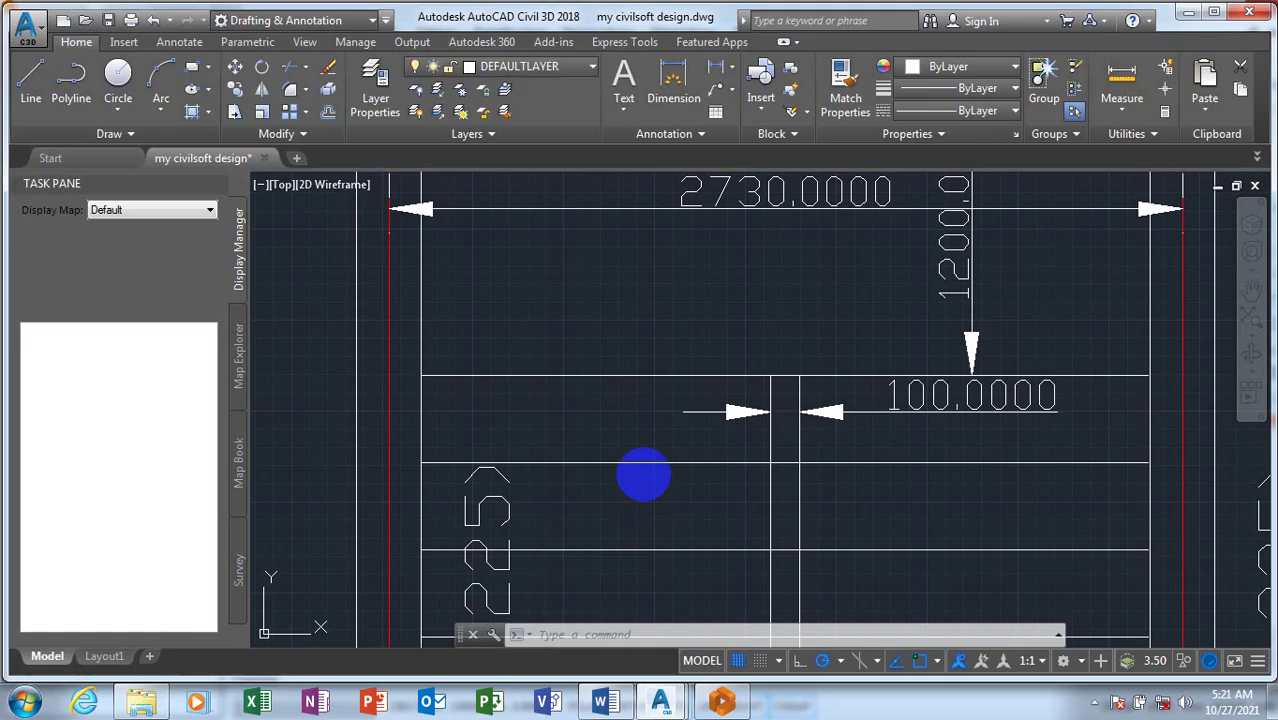
click(1188, 12)
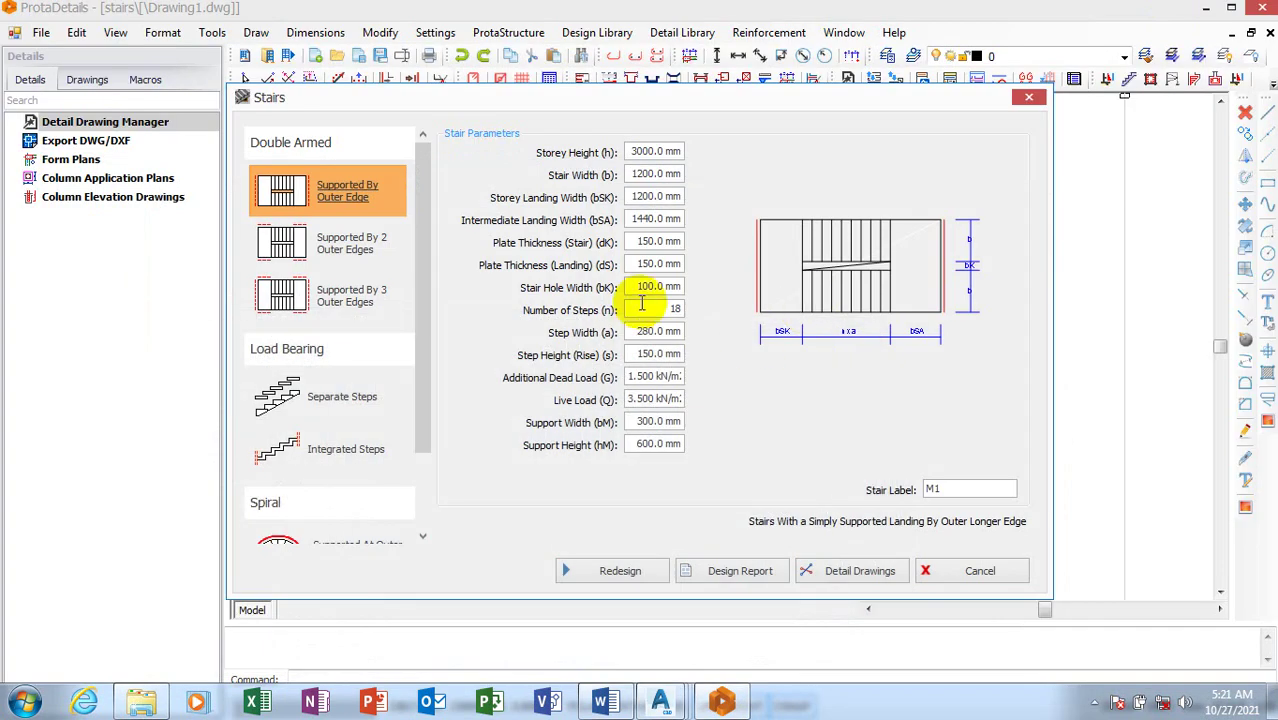
double_click(673, 310)
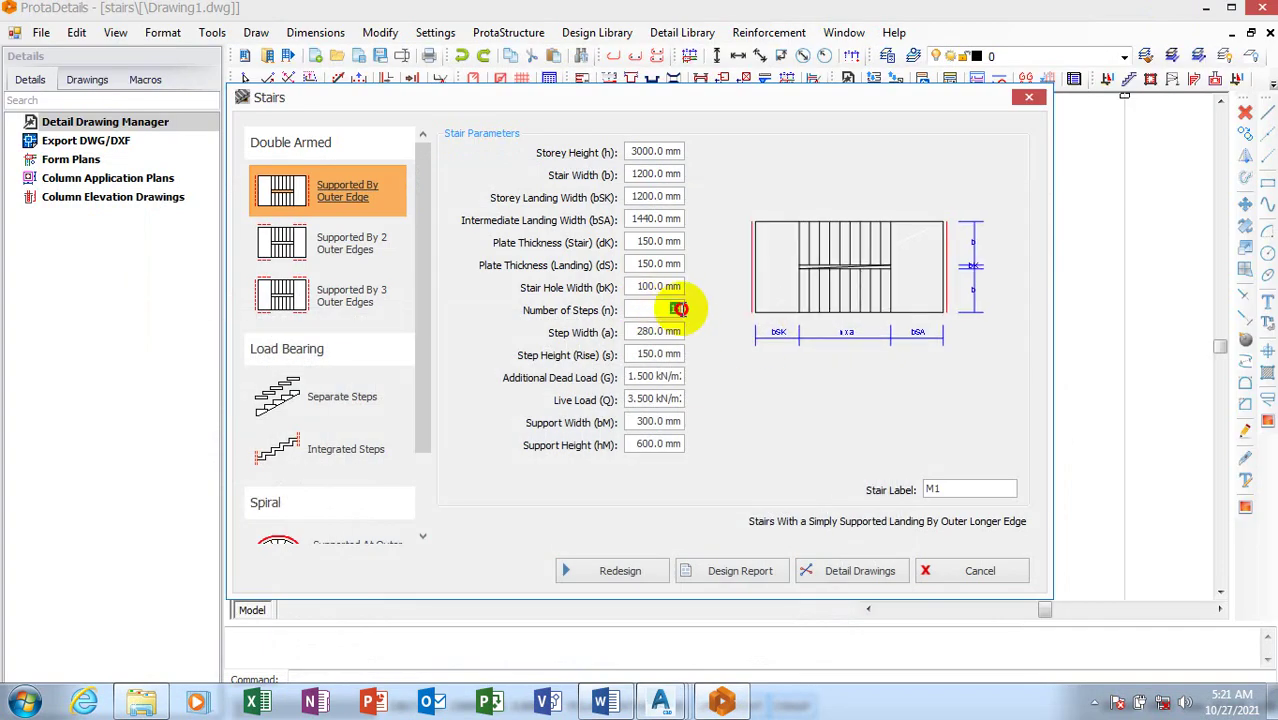
text(22)
click(658, 332)
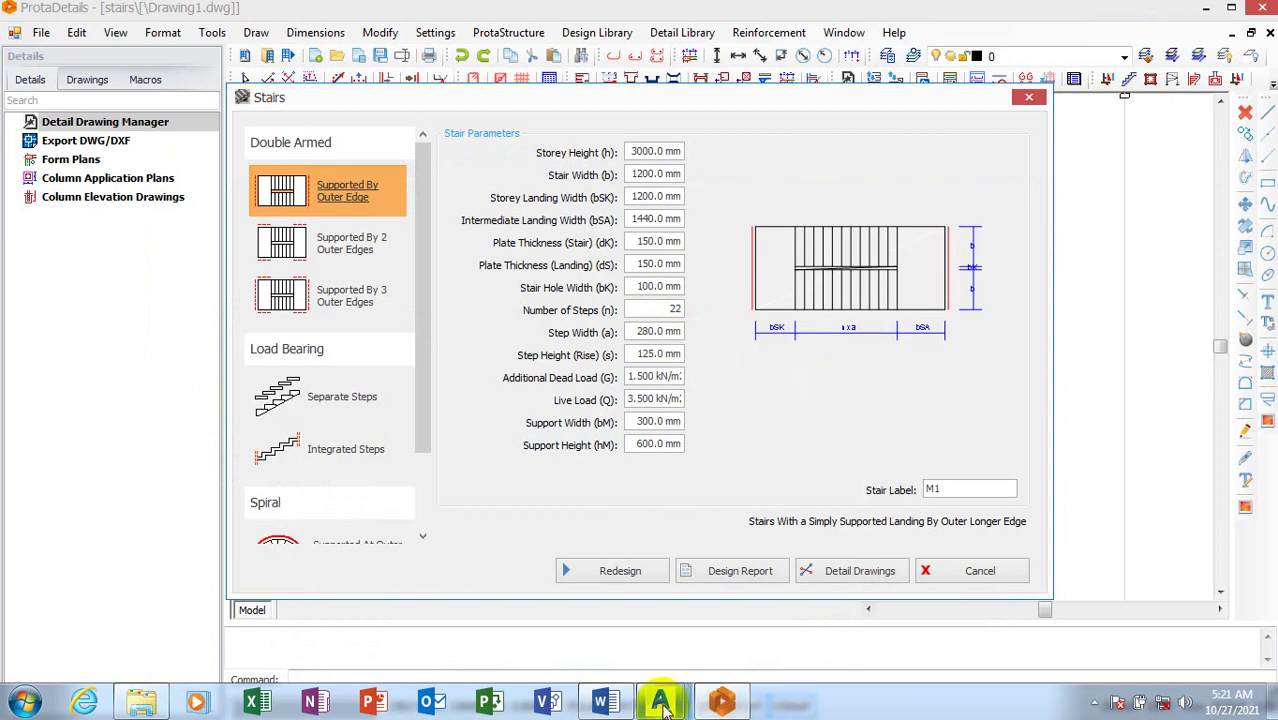
mouse_move(660, 703)
click(683, 637)
scroll(750, 305, down, 3)
scroll(765, 422, down, 3)
scroll(762, 502, up, 2)
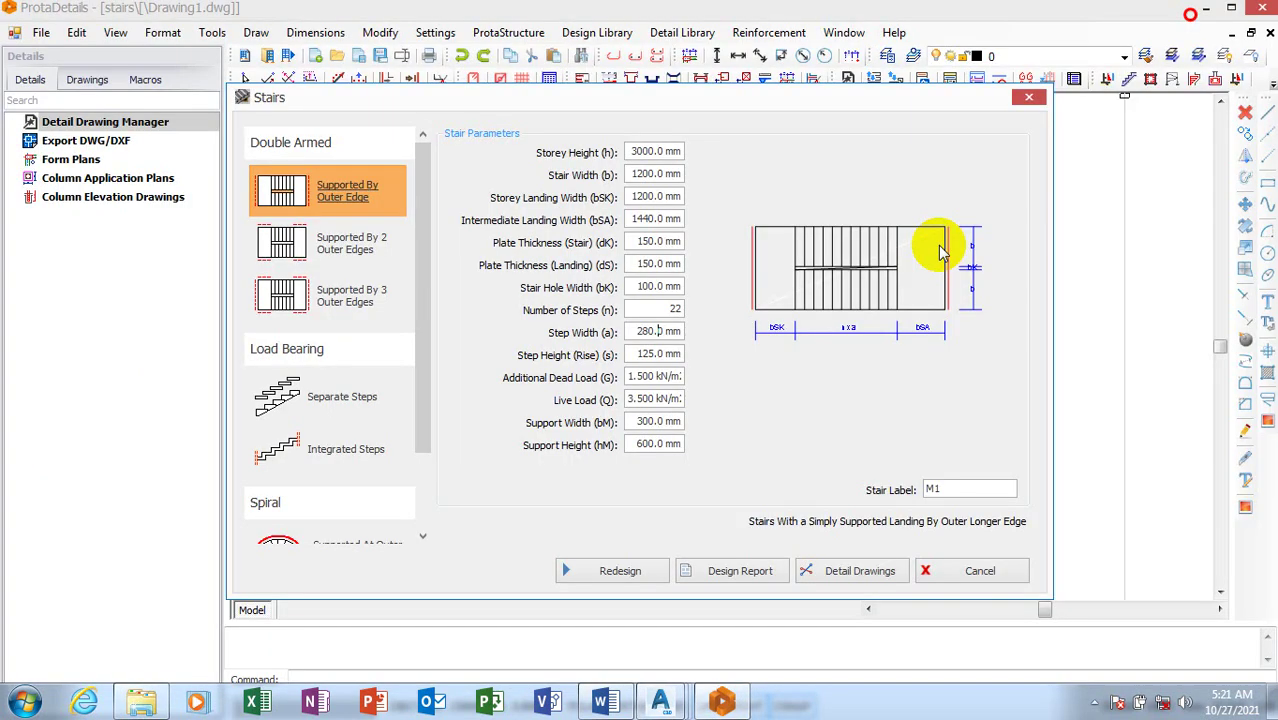
click(1189, 11)
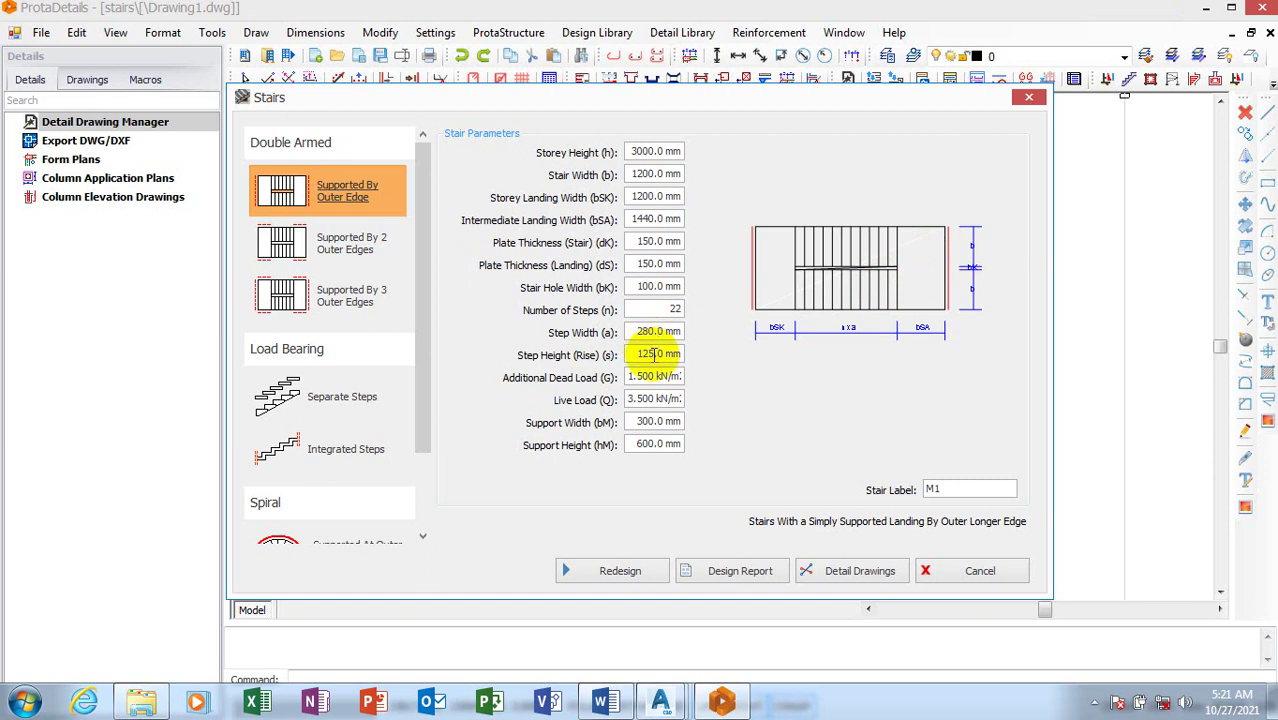
Change the step width to 300 mm and edit the step height.
drag(655, 331, 633, 331)
text(300)
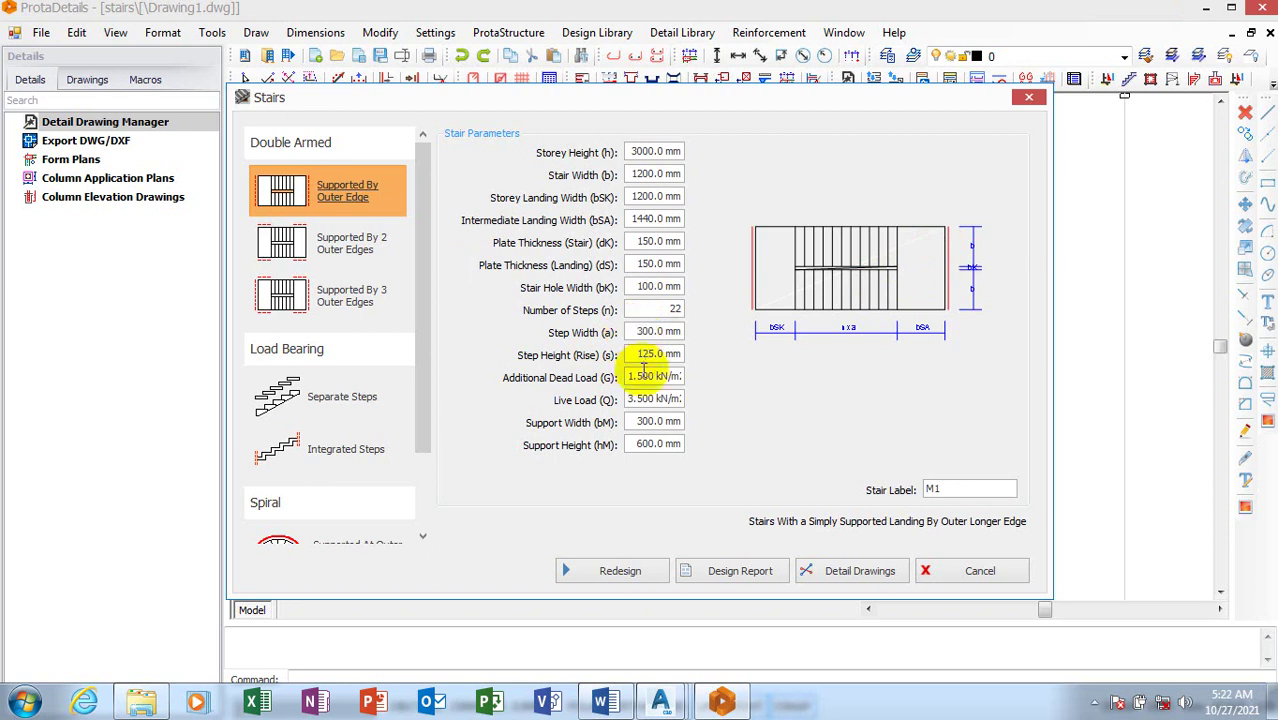
click(645, 355)
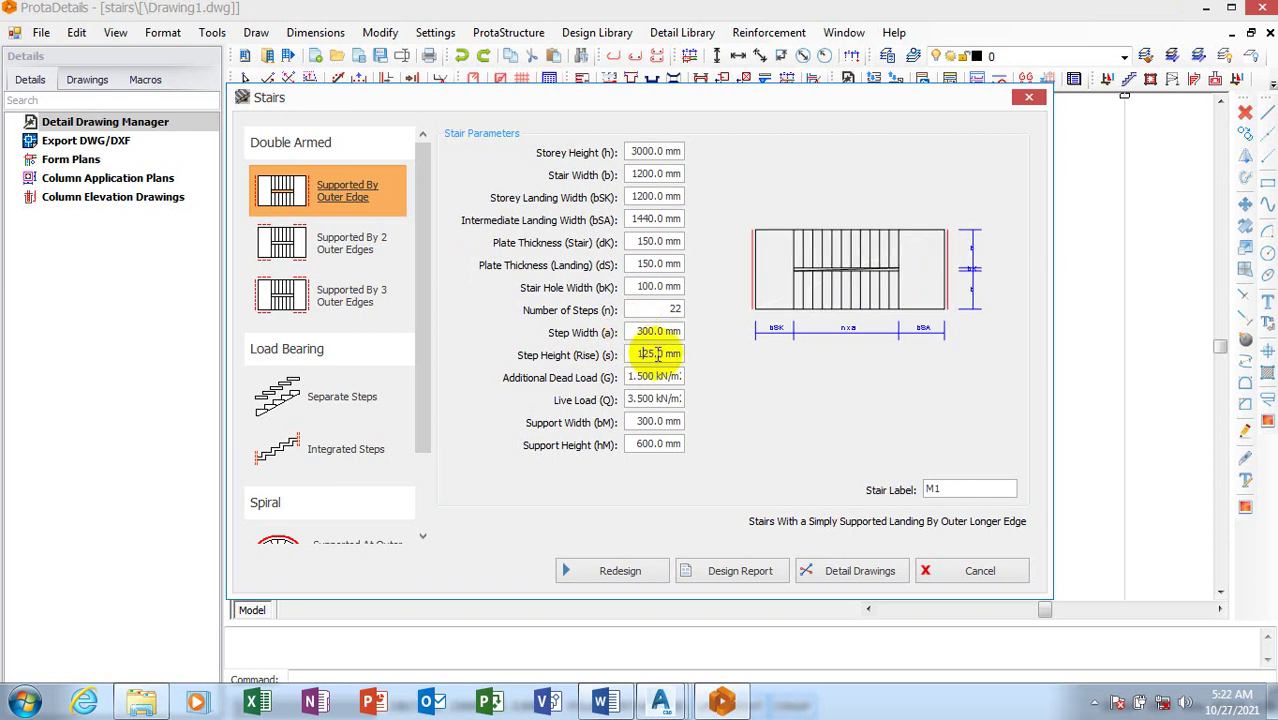
drag(655, 354, 628, 354)
text(15)
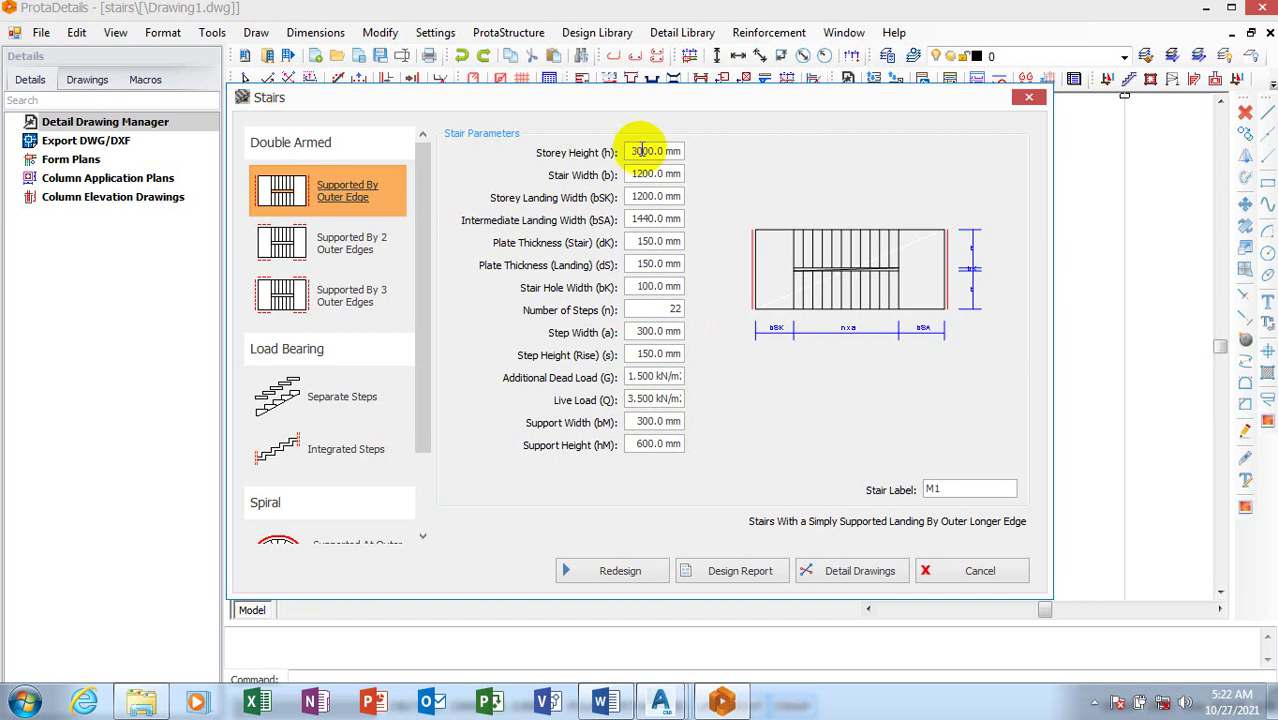
click(652, 174)
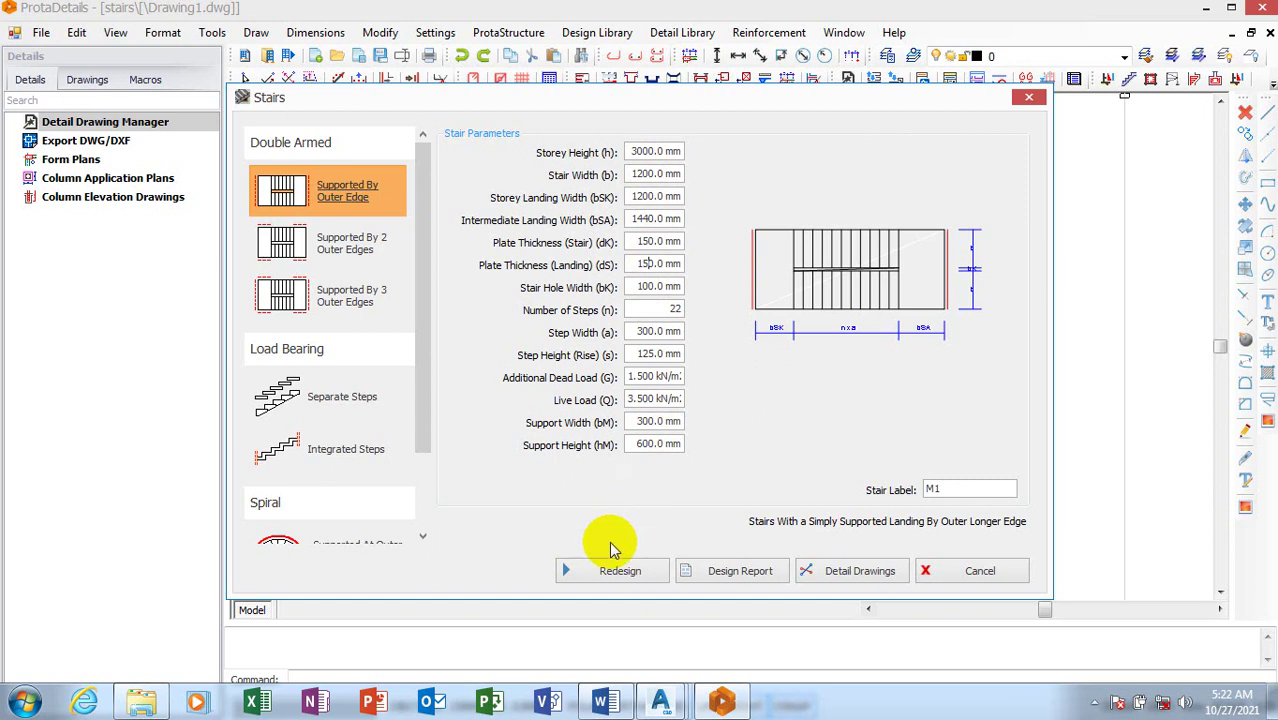
Redesign the stair, dismiss the insufficient plate thickness warning, and go back to the parameters.
click(598, 572)
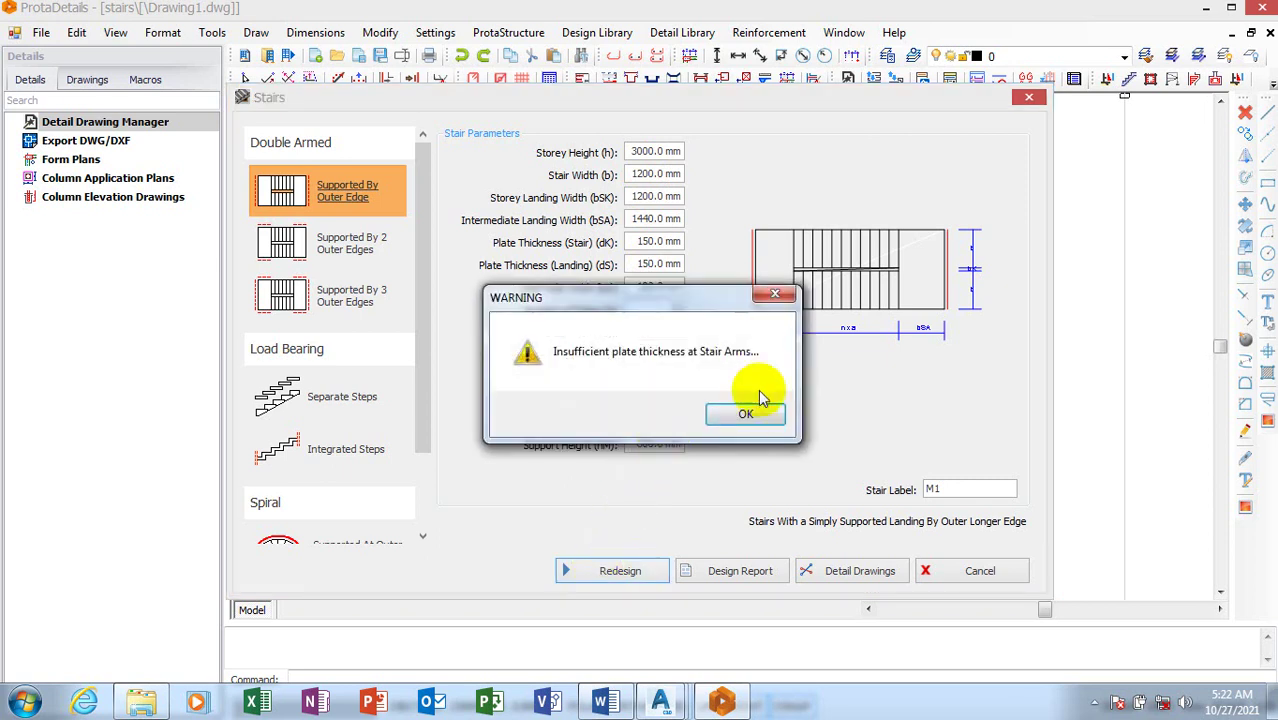
click(746, 413)
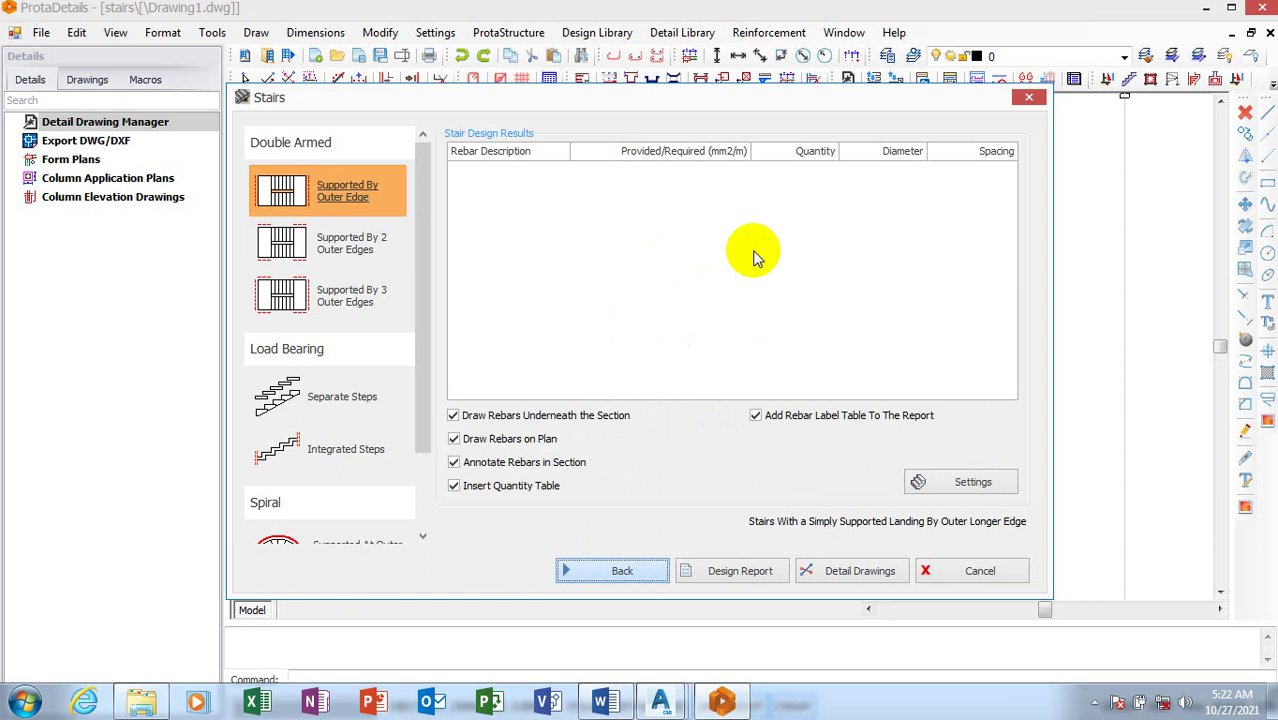
click(362, 199)
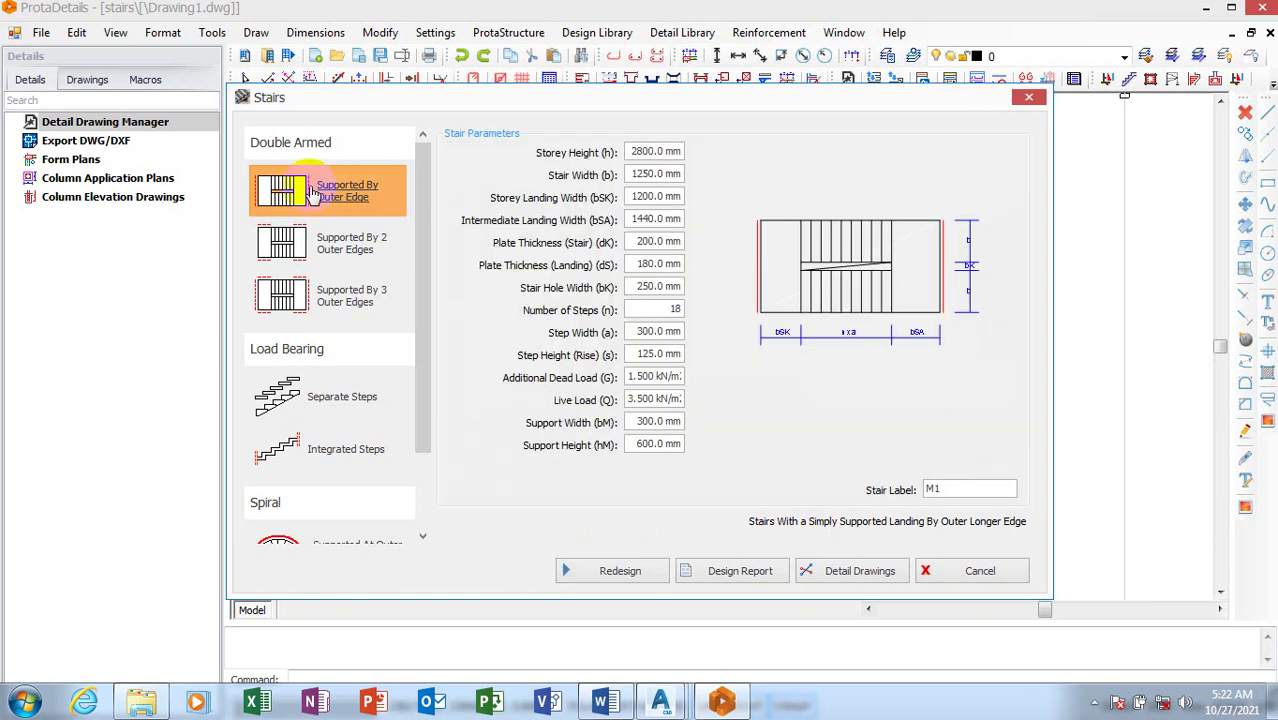
Set storey height to 3600 mm, stair width to 1200 mm, and both plate thicknesses to 150 mm.
double_click(647, 151)
text(300)
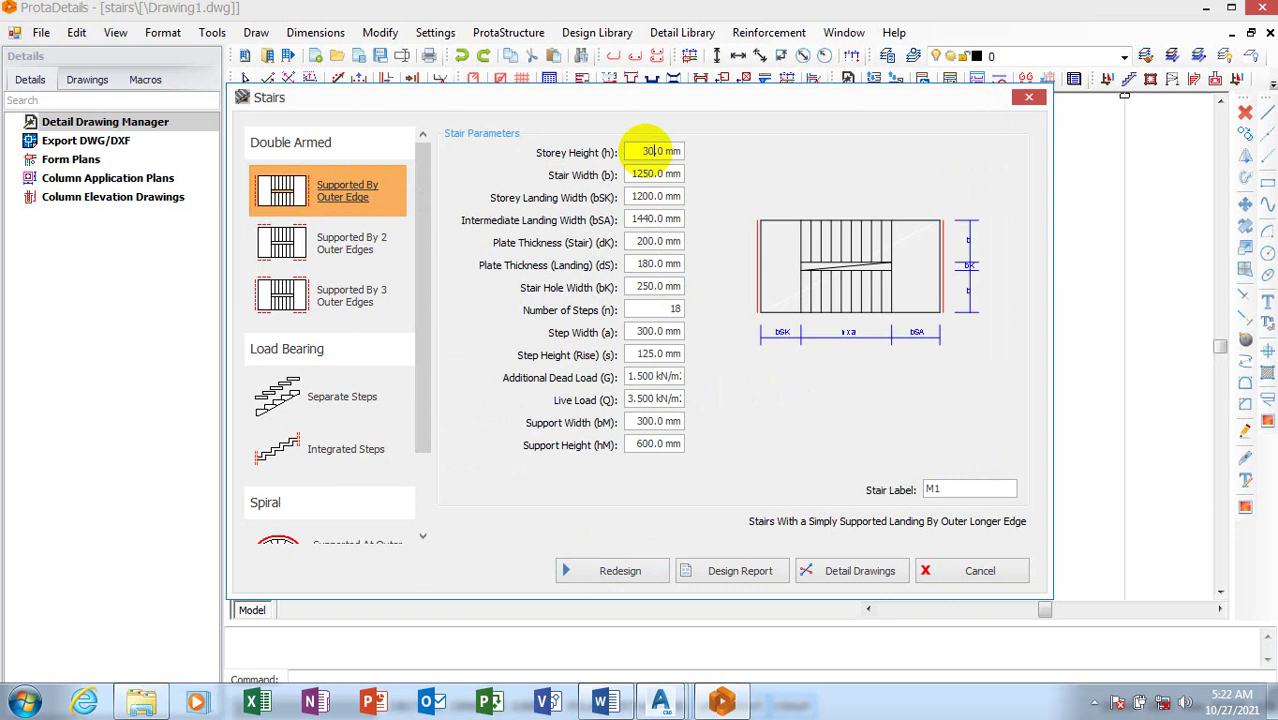
click(651, 175)
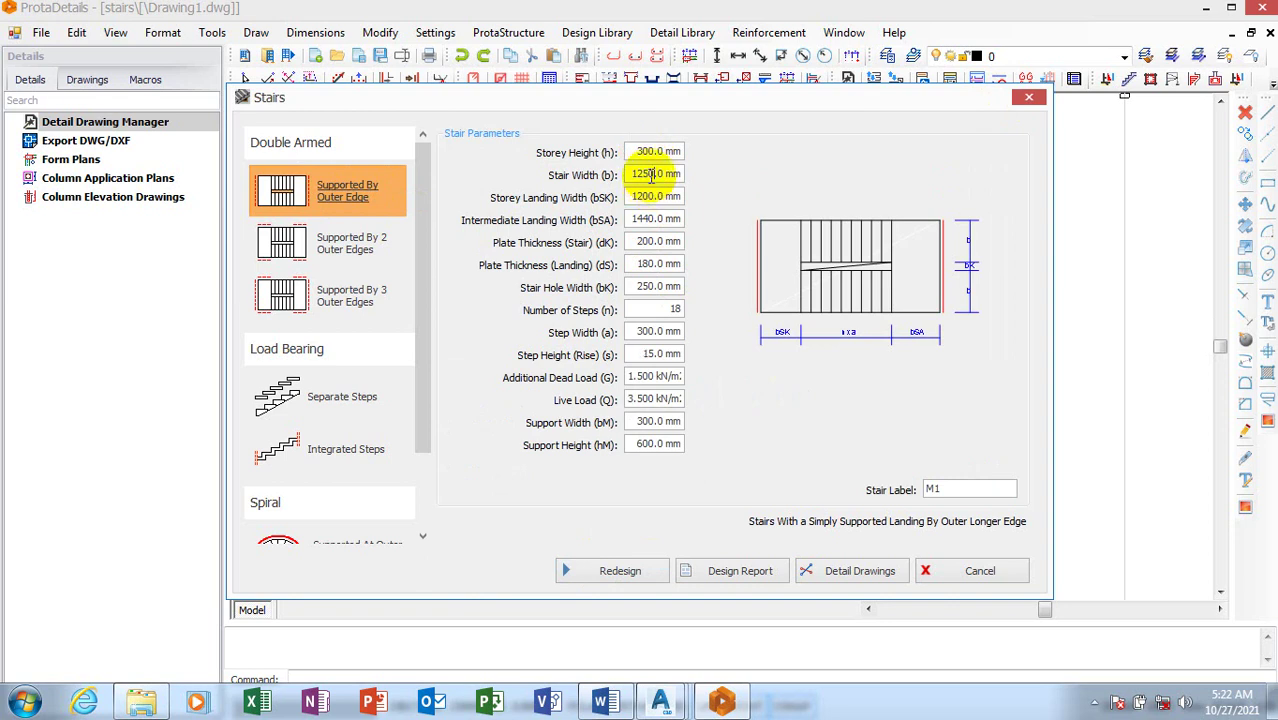
text(0)
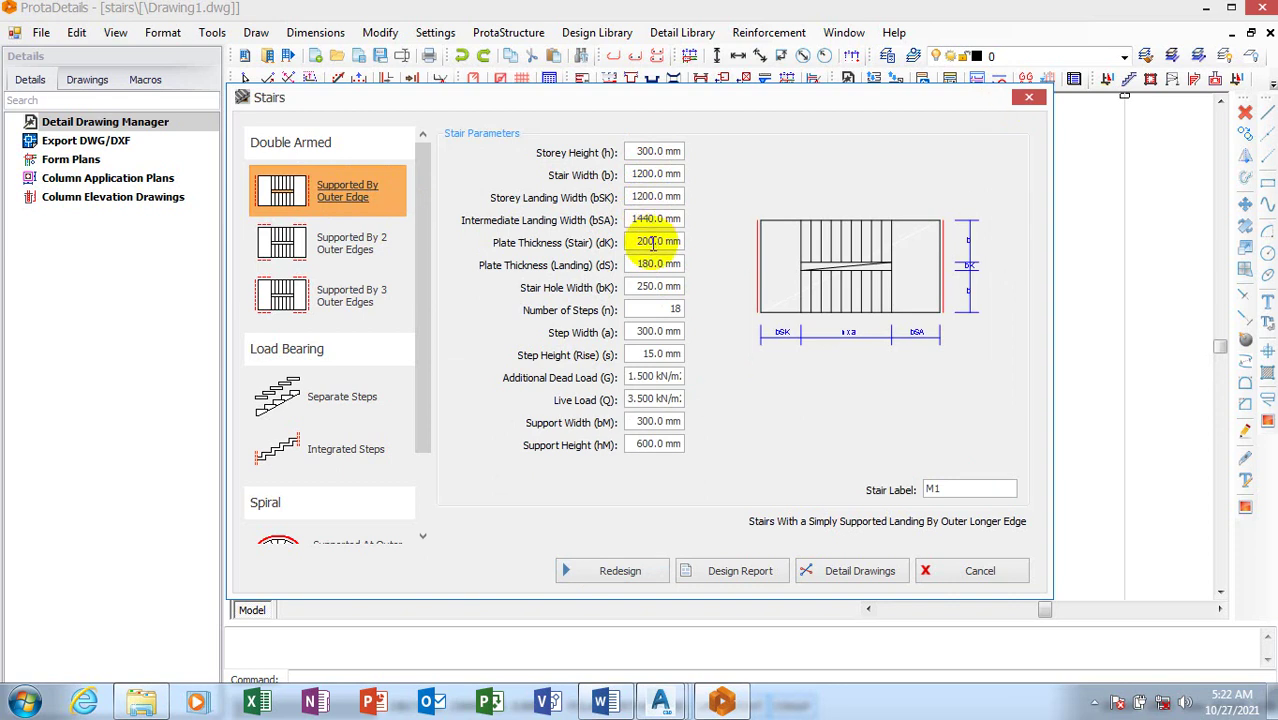
click(646, 243)
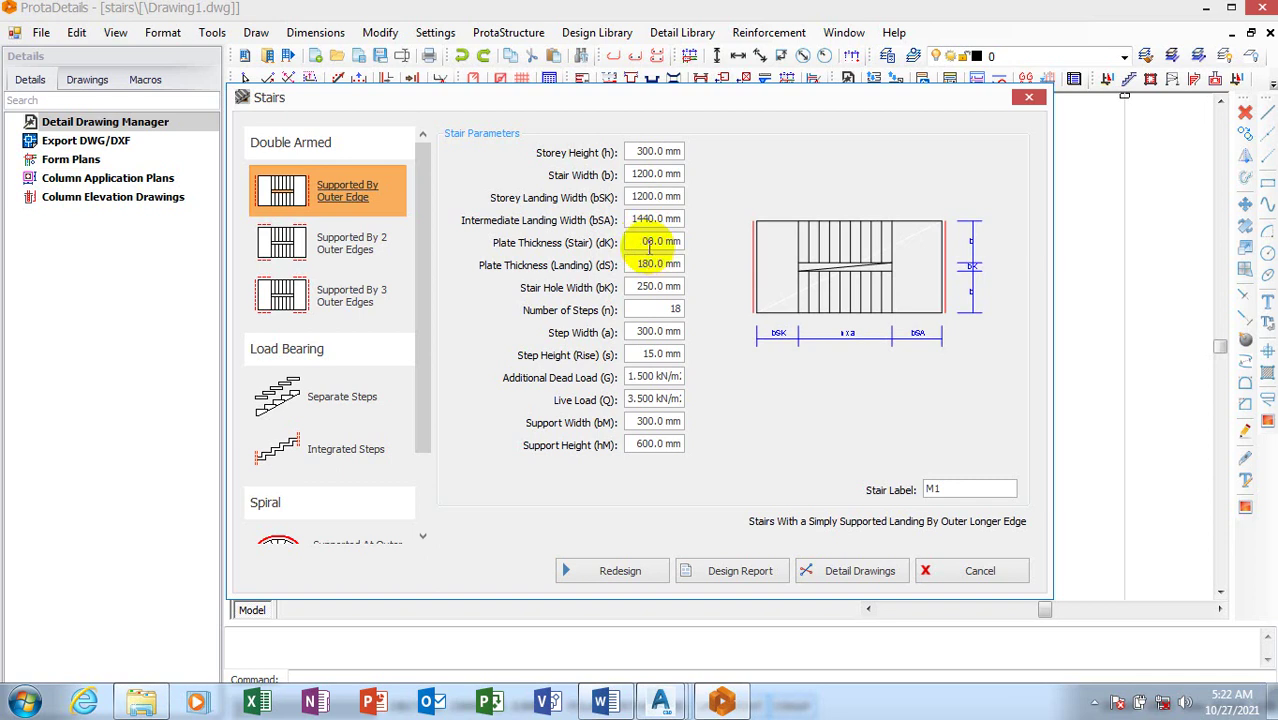
key(Delete)
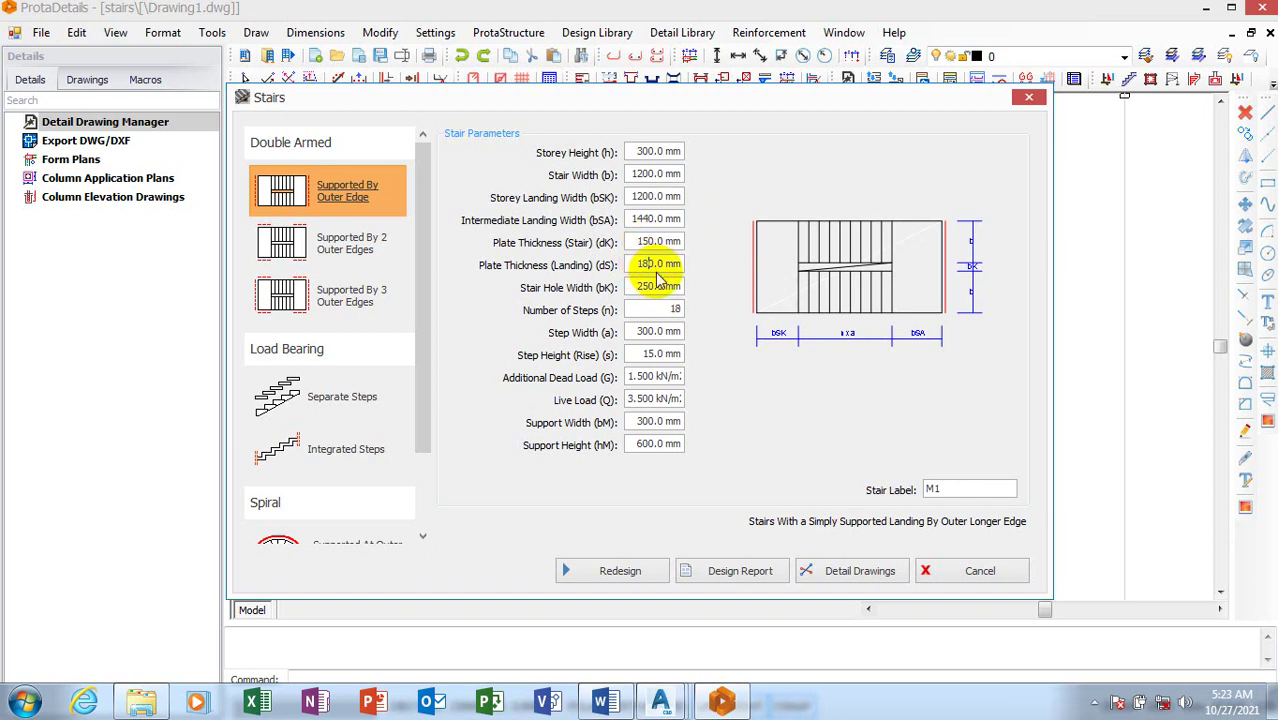
click(655, 265)
key(BackSpace)
text(5)
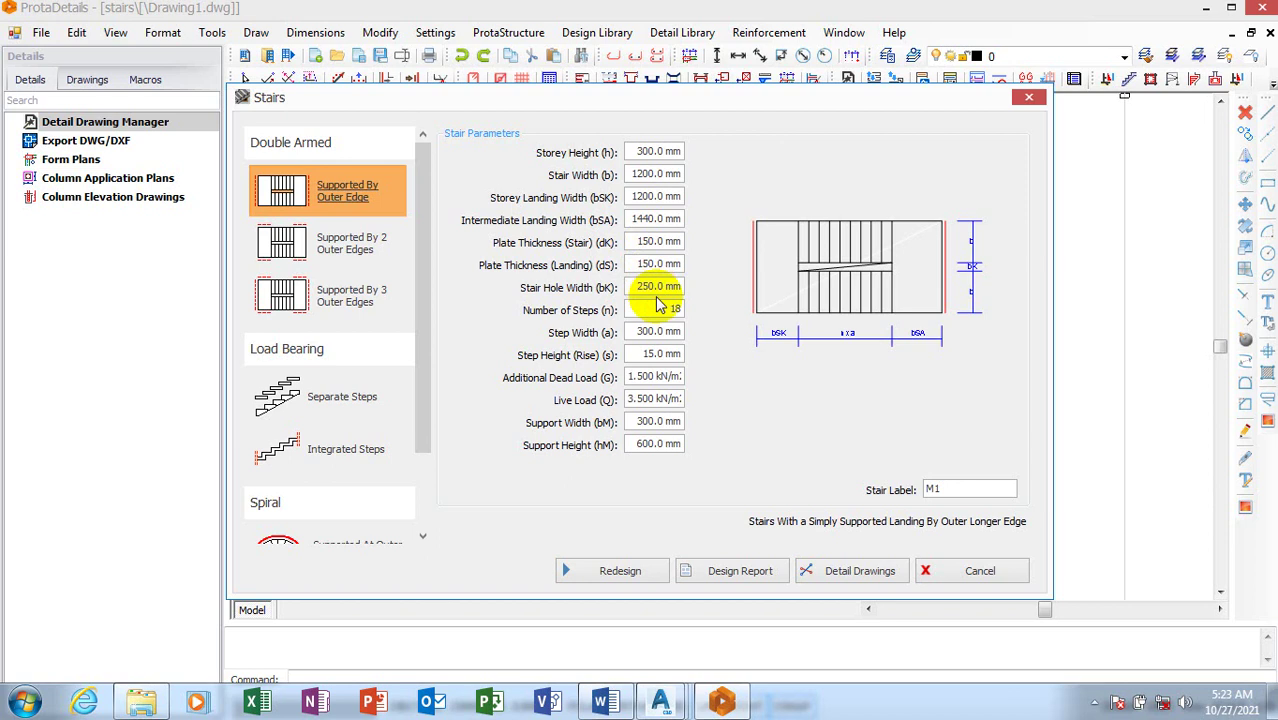
Set a 100 mm stair hole, 22 steps and 150 mm step height, then redesign the stair.
click(648, 288)
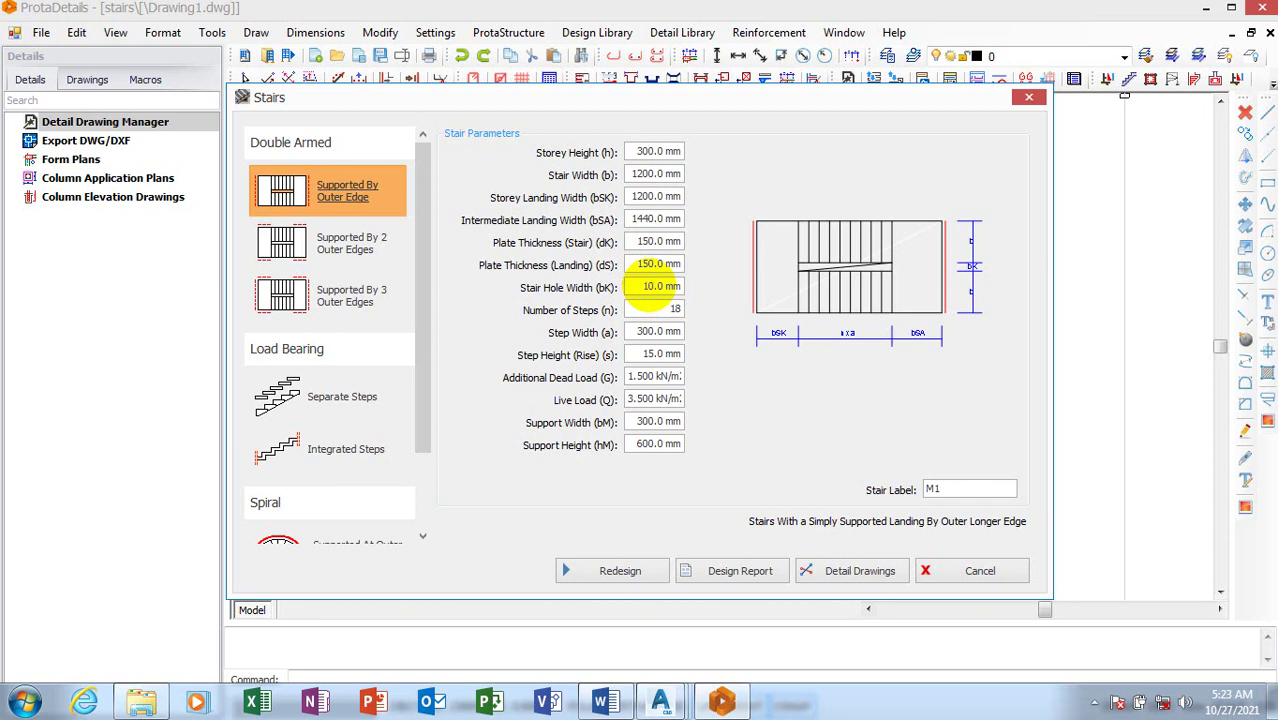
text(1)
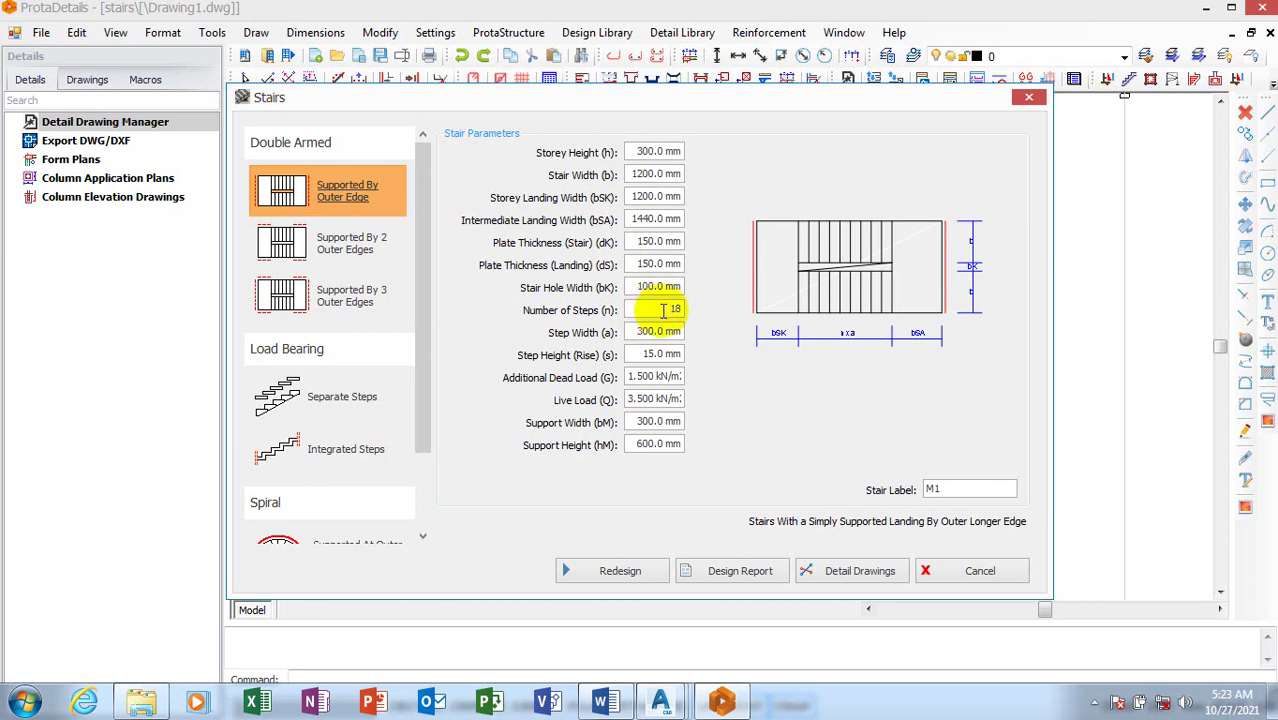
text(0)
click(670, 307)
text(22)
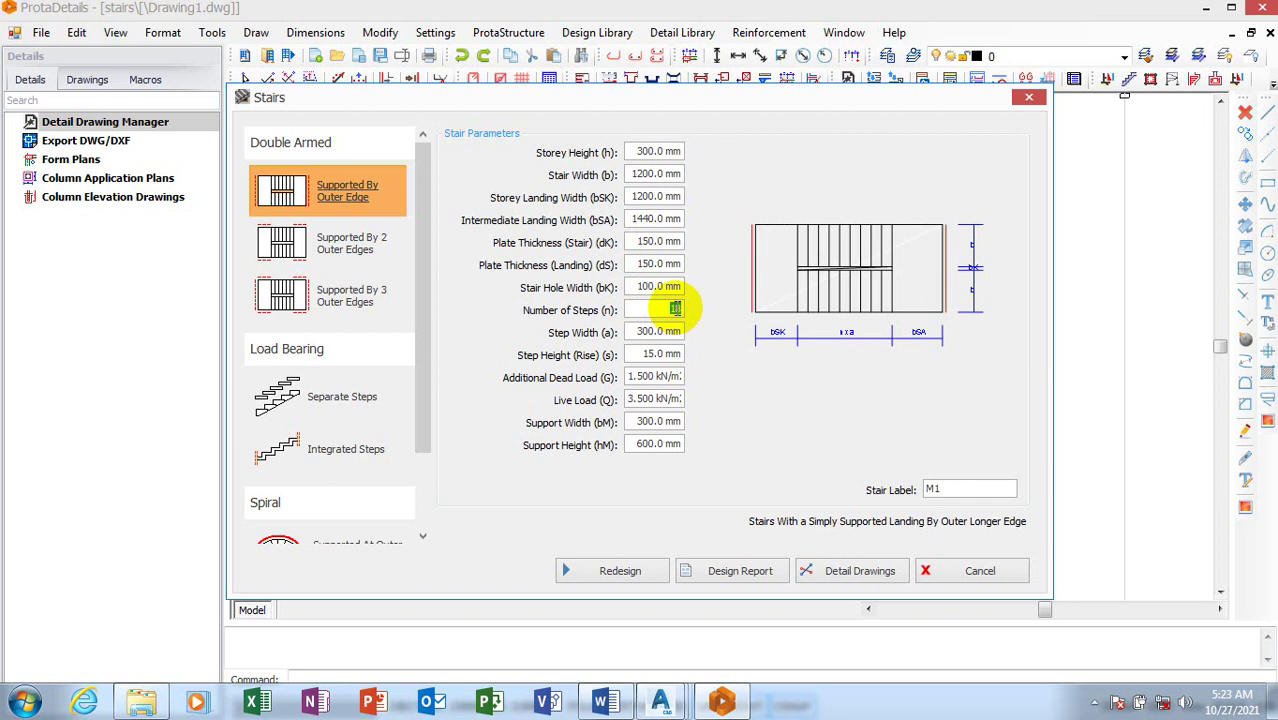
click(641, 333)
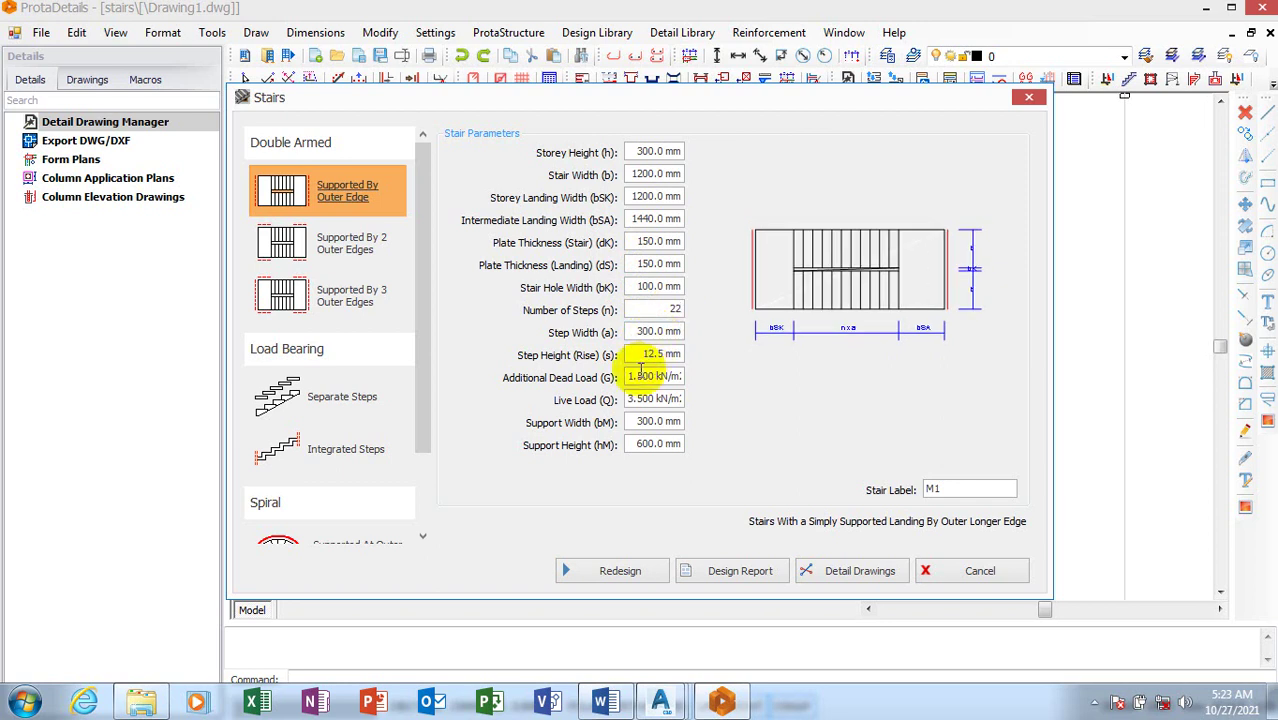
double_click(660, 355)
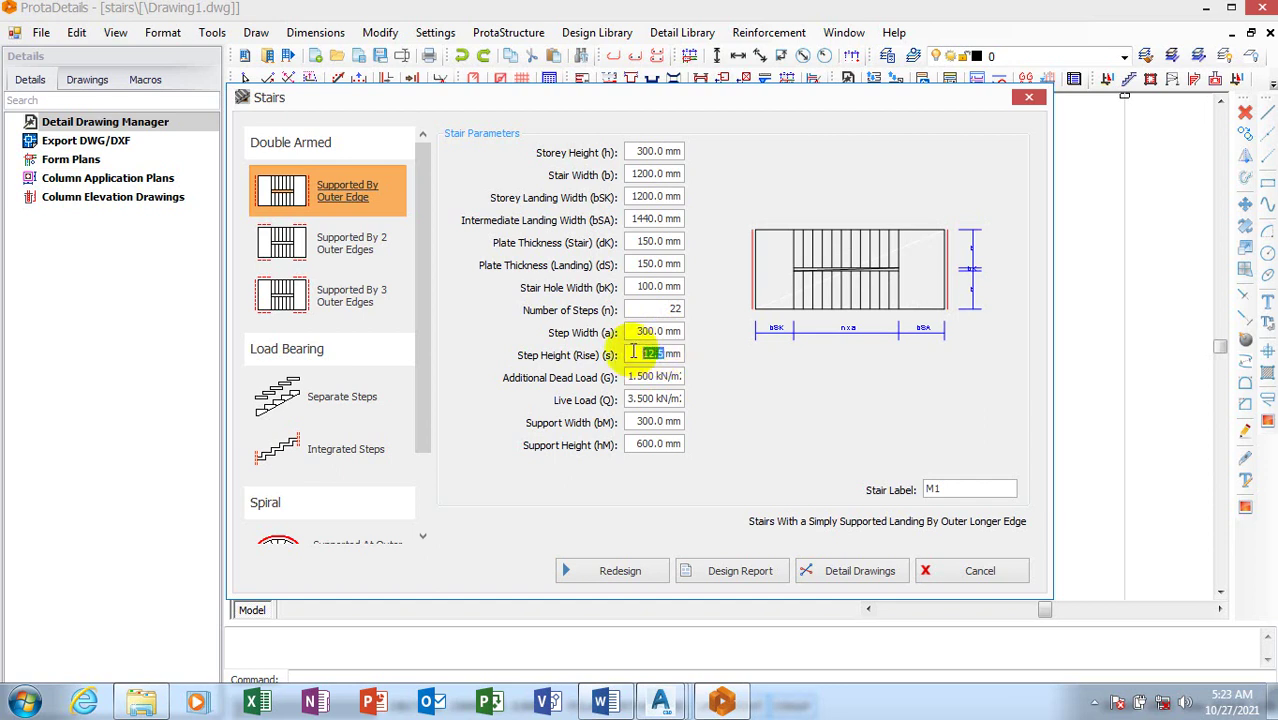
text(10)
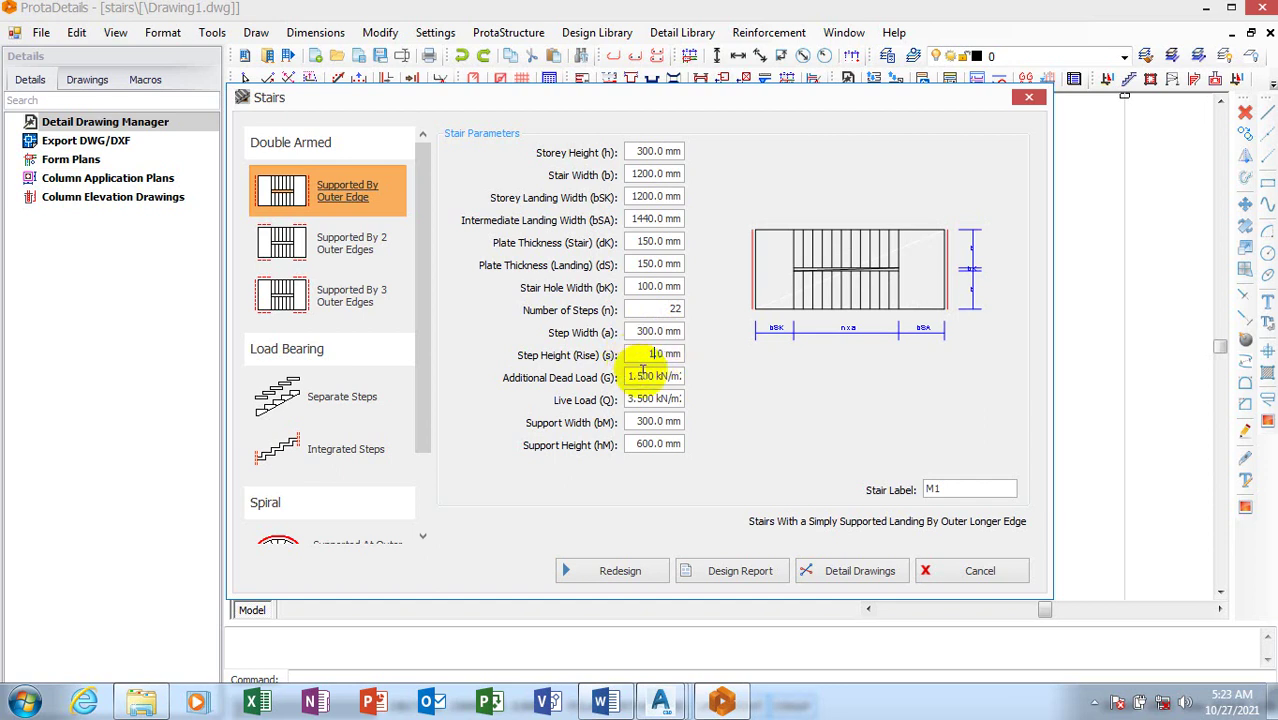
text(0)
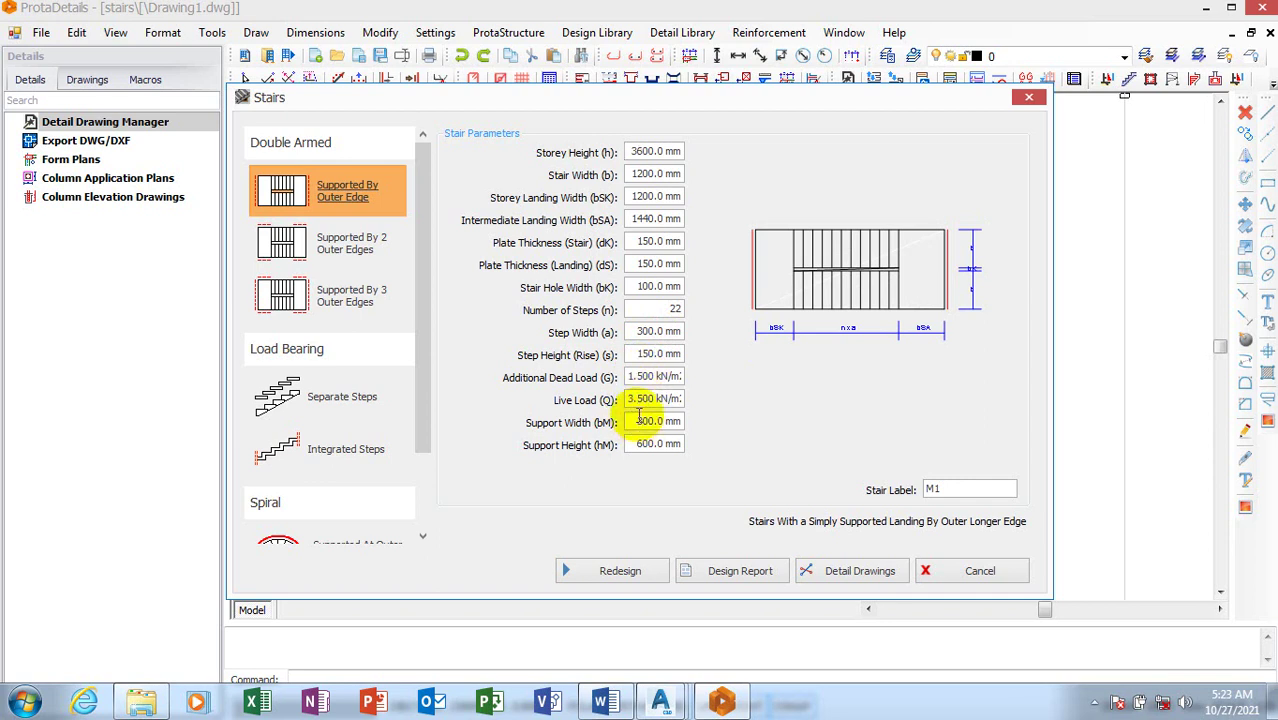
click(645, 421)
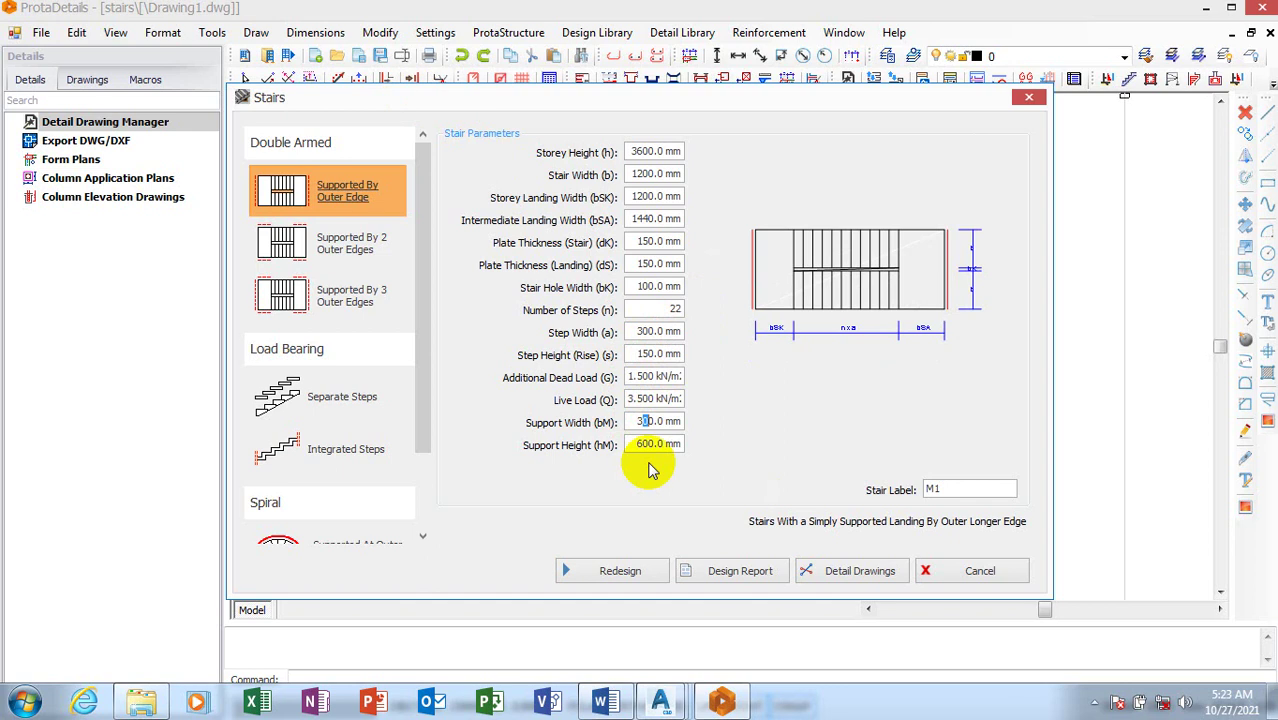
click(645, 444)
click(609, 576)
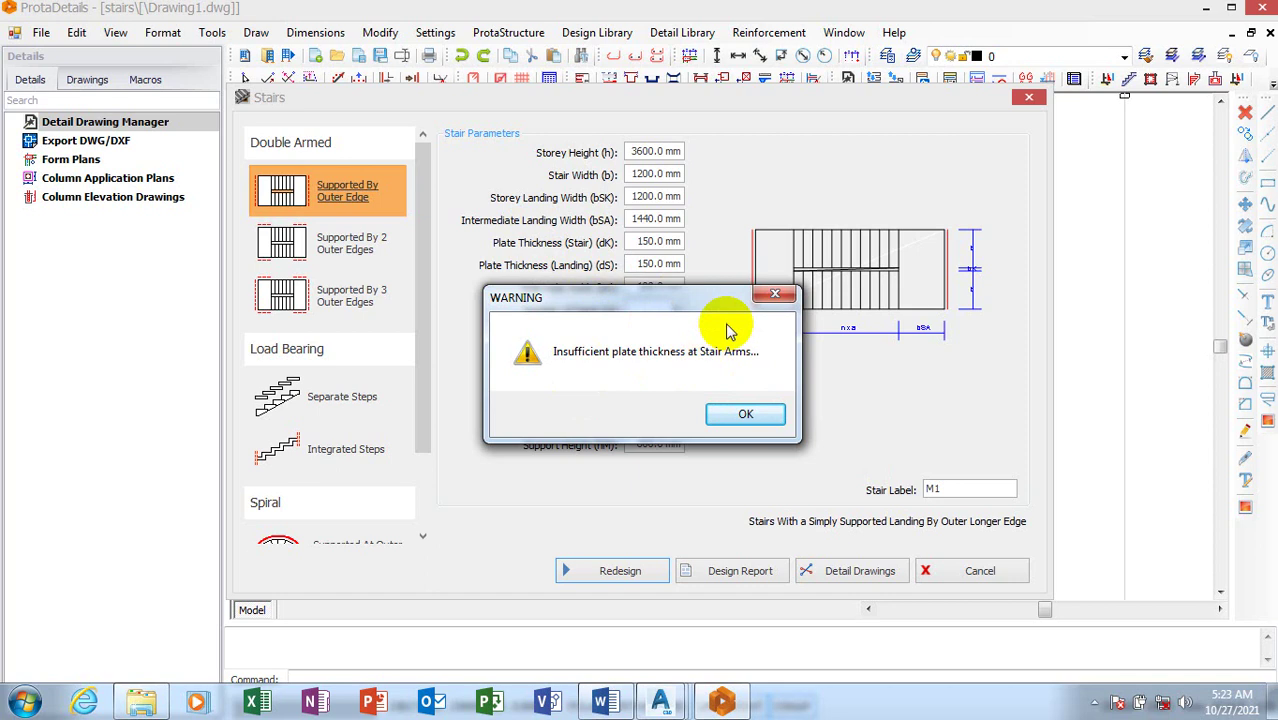
Dismiss the warning, raise stair and landing plate thicknesses to 200 mm, and redesign.
click(726, 418)
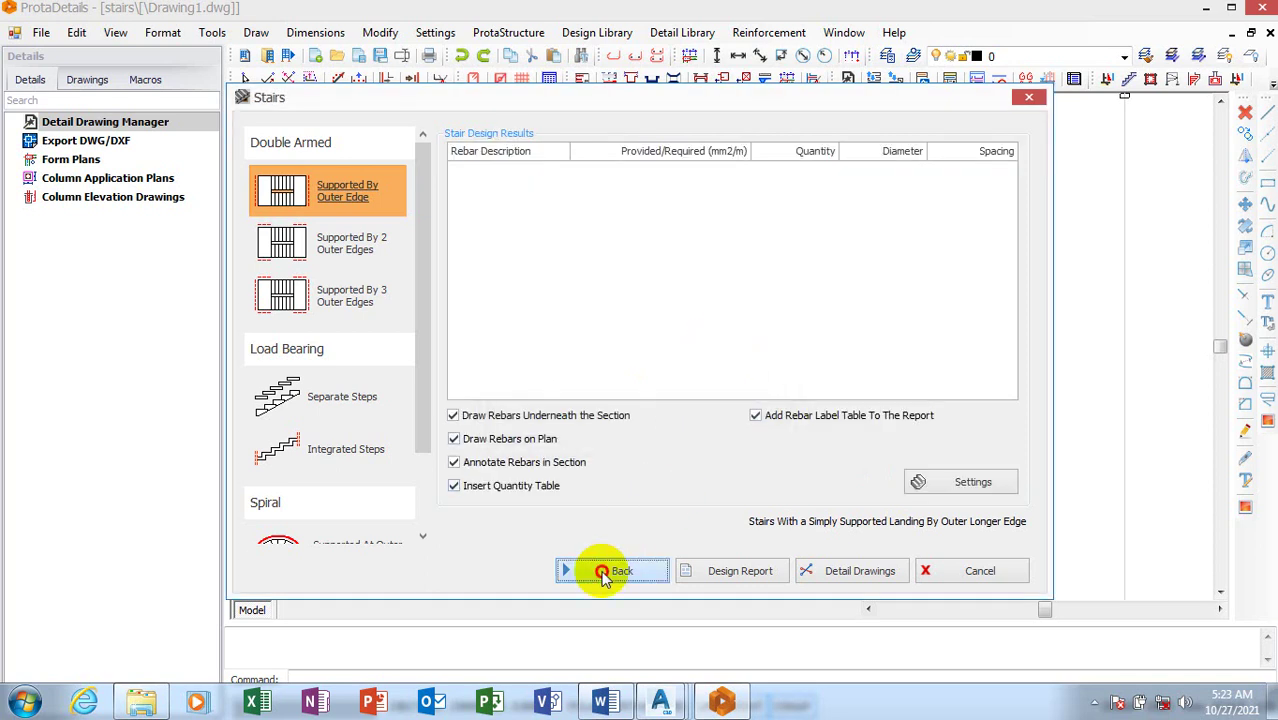
click(603, 573)
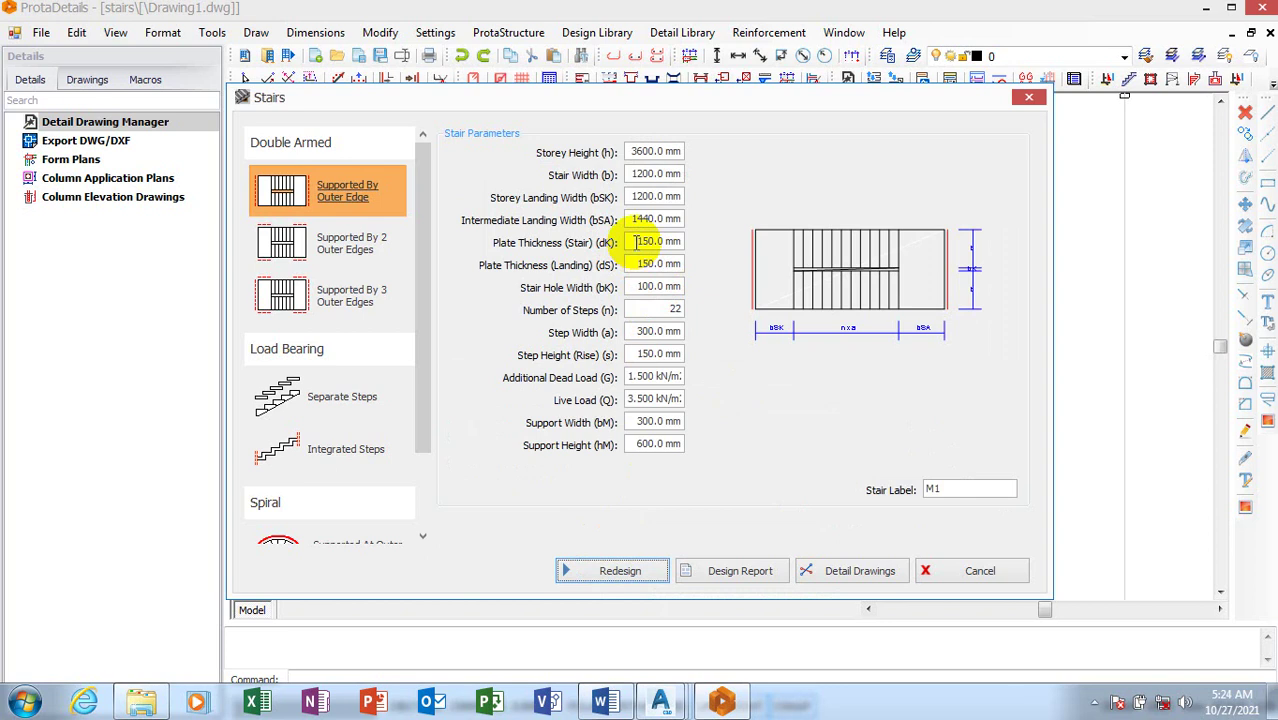
drag(636, 241, 651, 243)
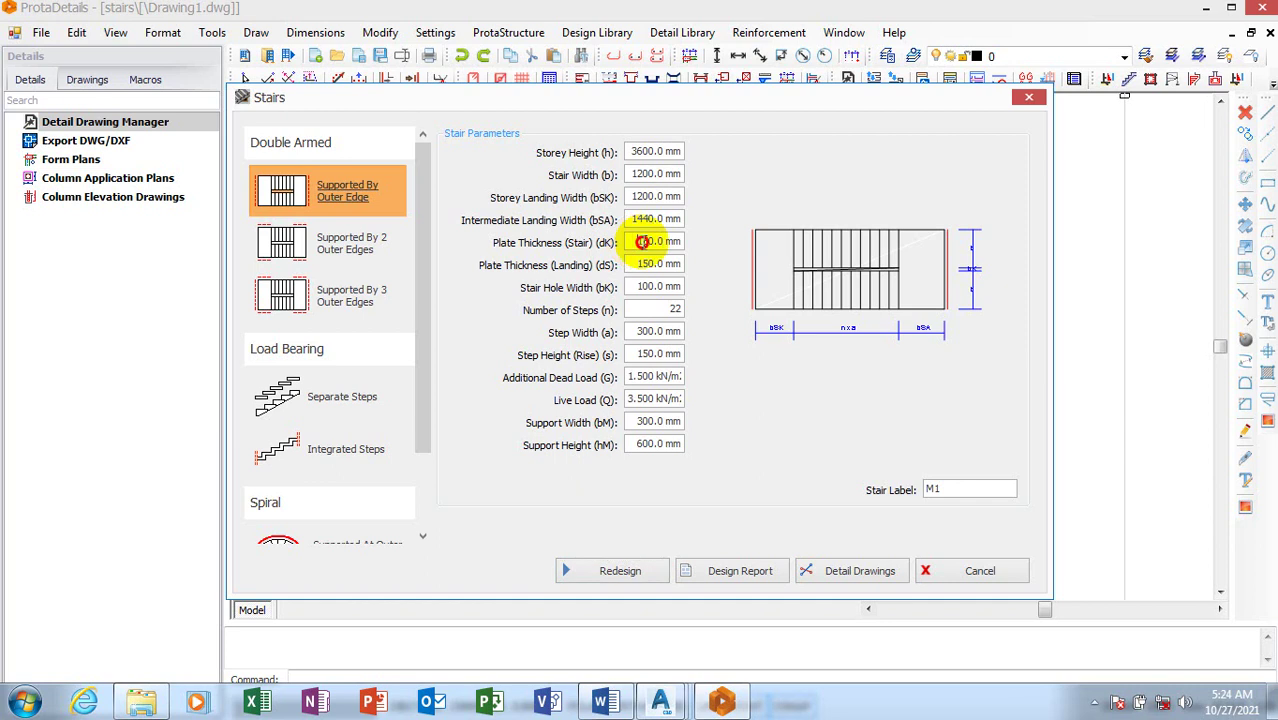
text(200)
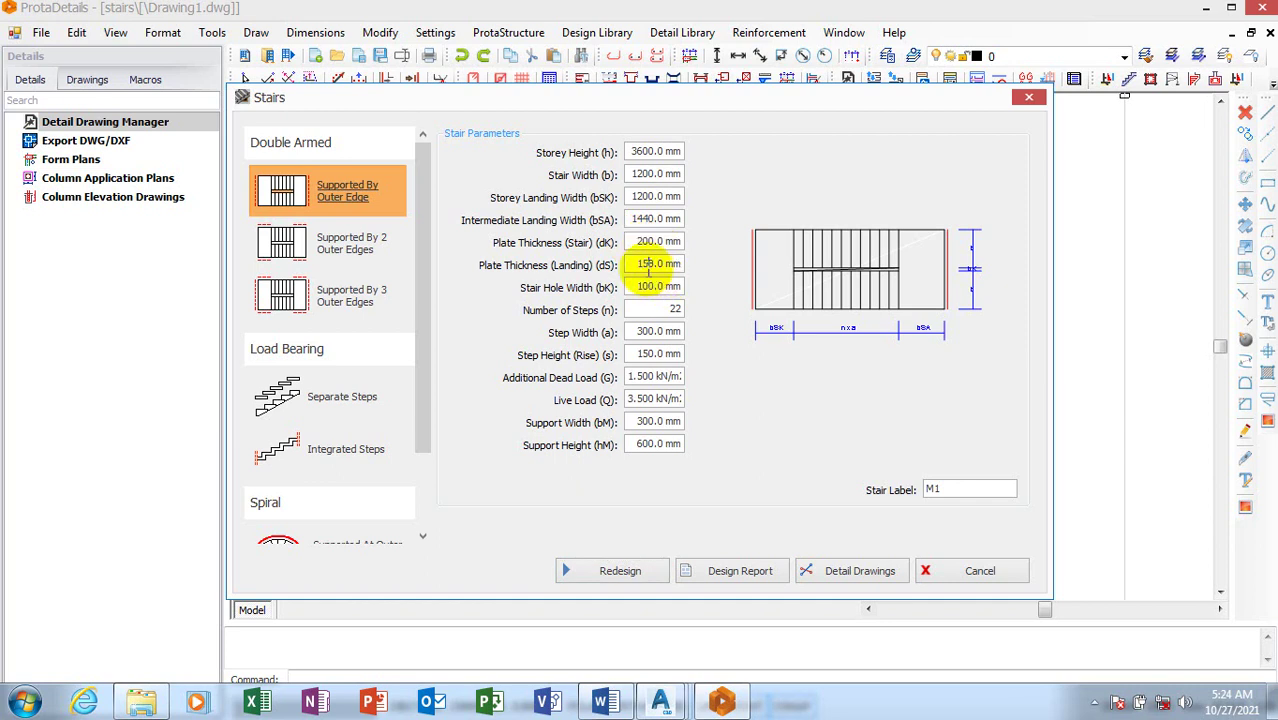
drag(650, 264, 637, 263)
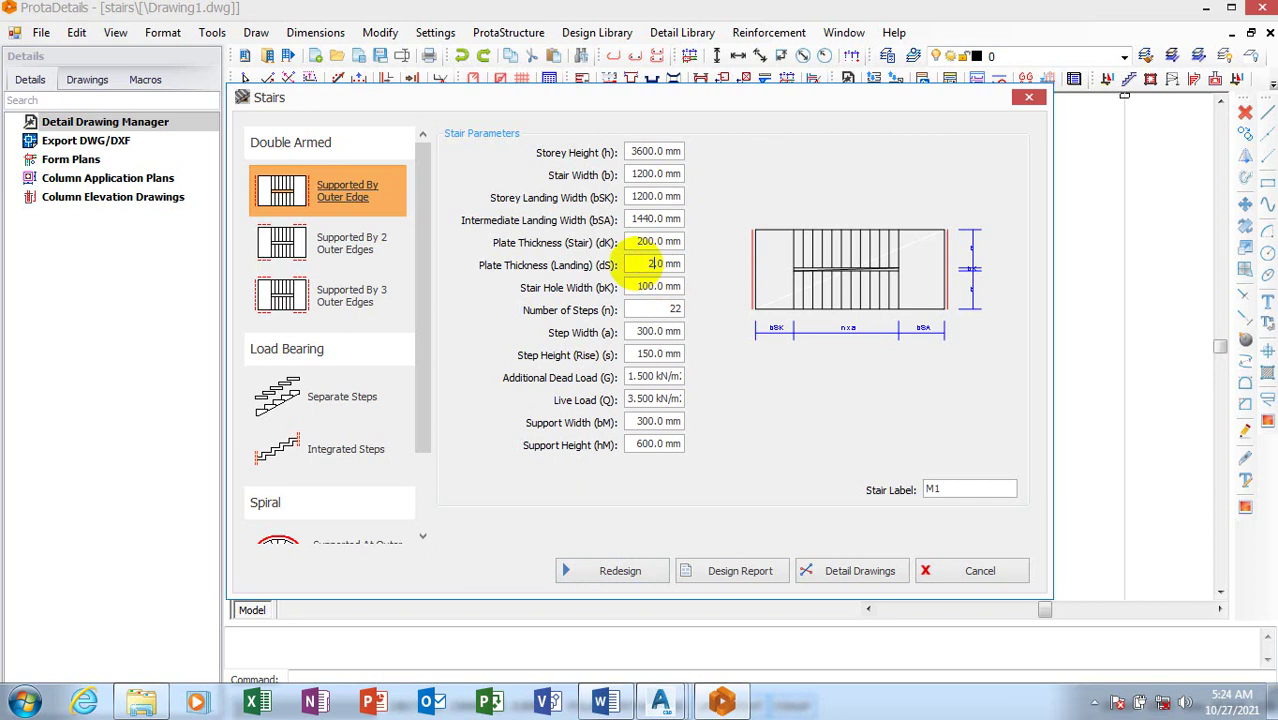
text(00)
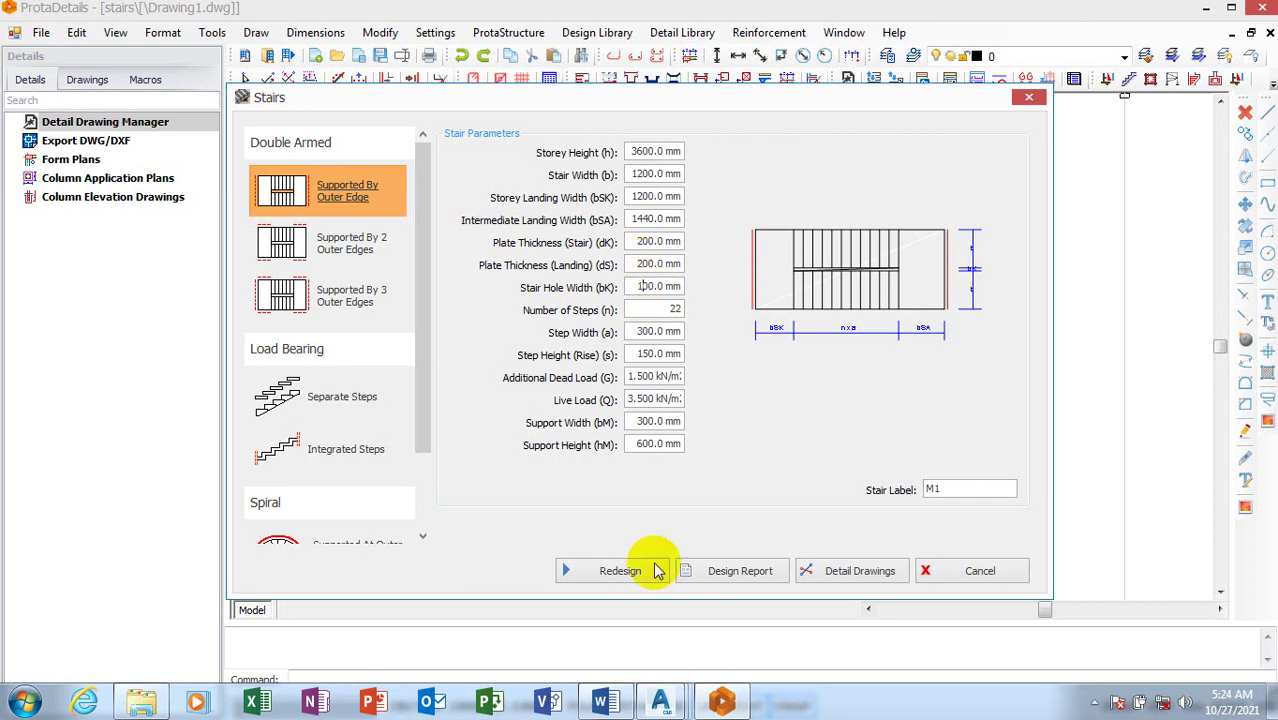
click(612, 569)
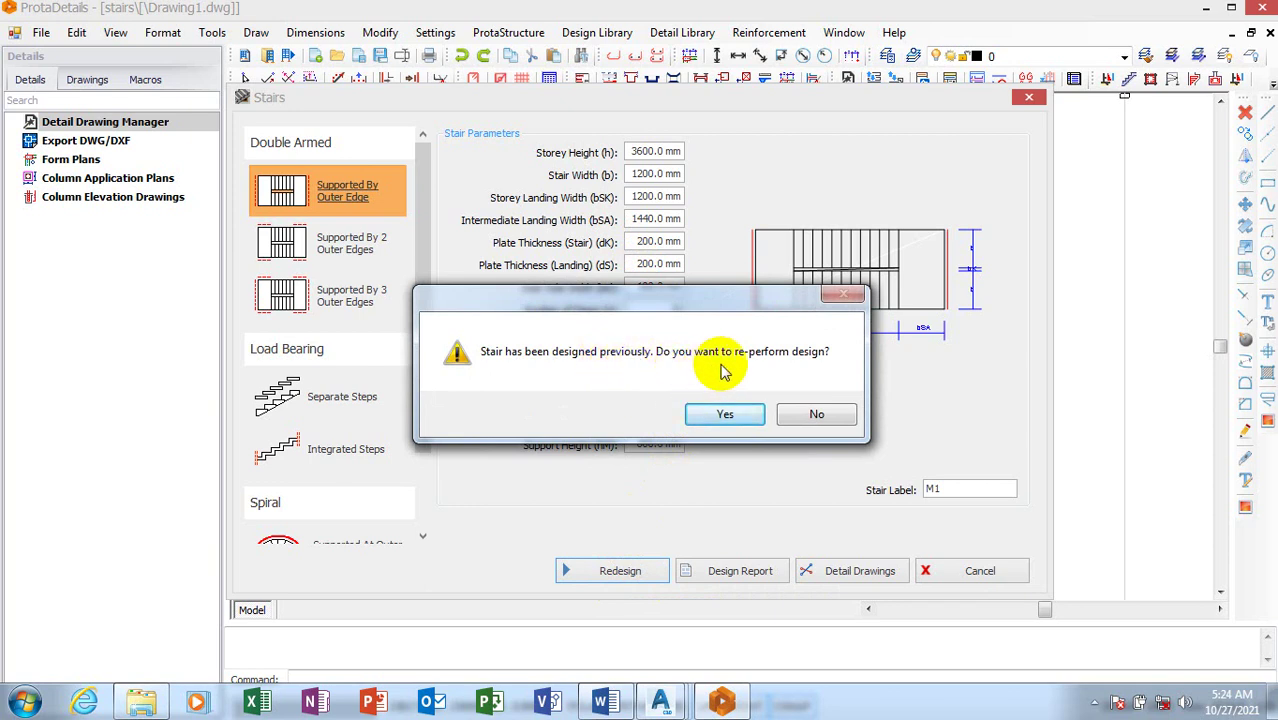
Confirm the redesign to get rebar results: 16 mm bars at 120 spacing.
click(722, 414)
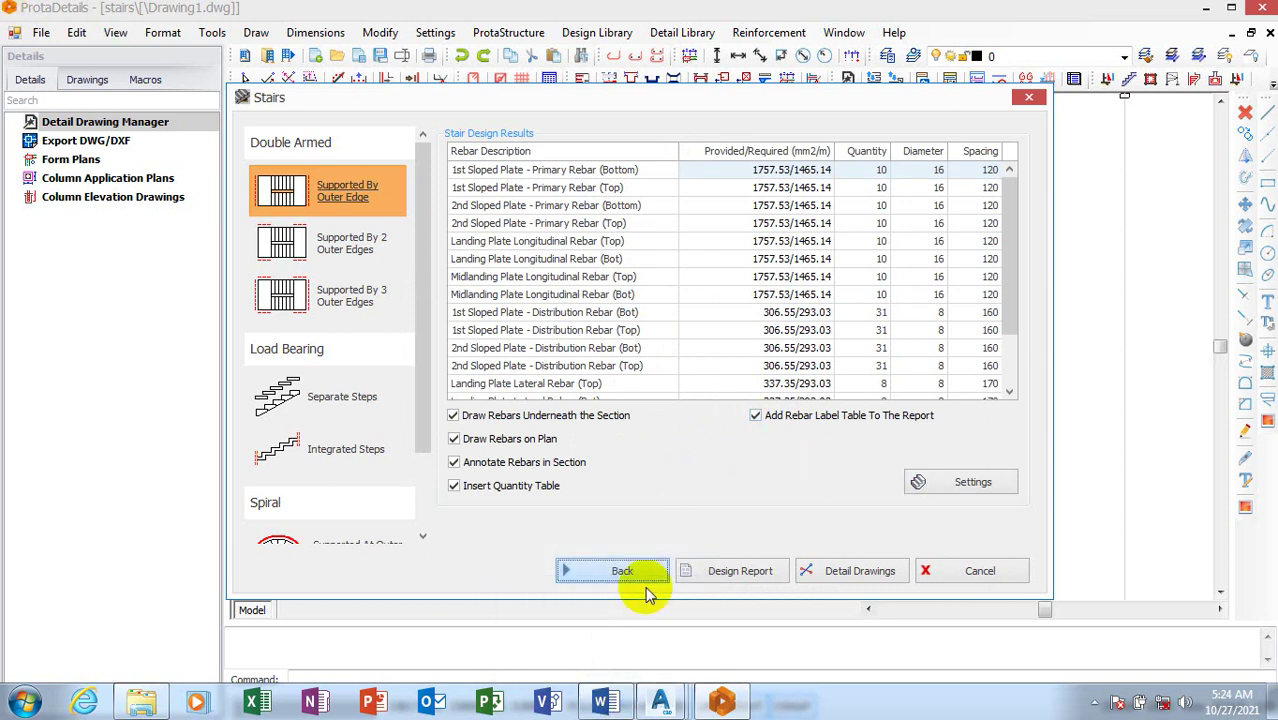
click(735, 578)
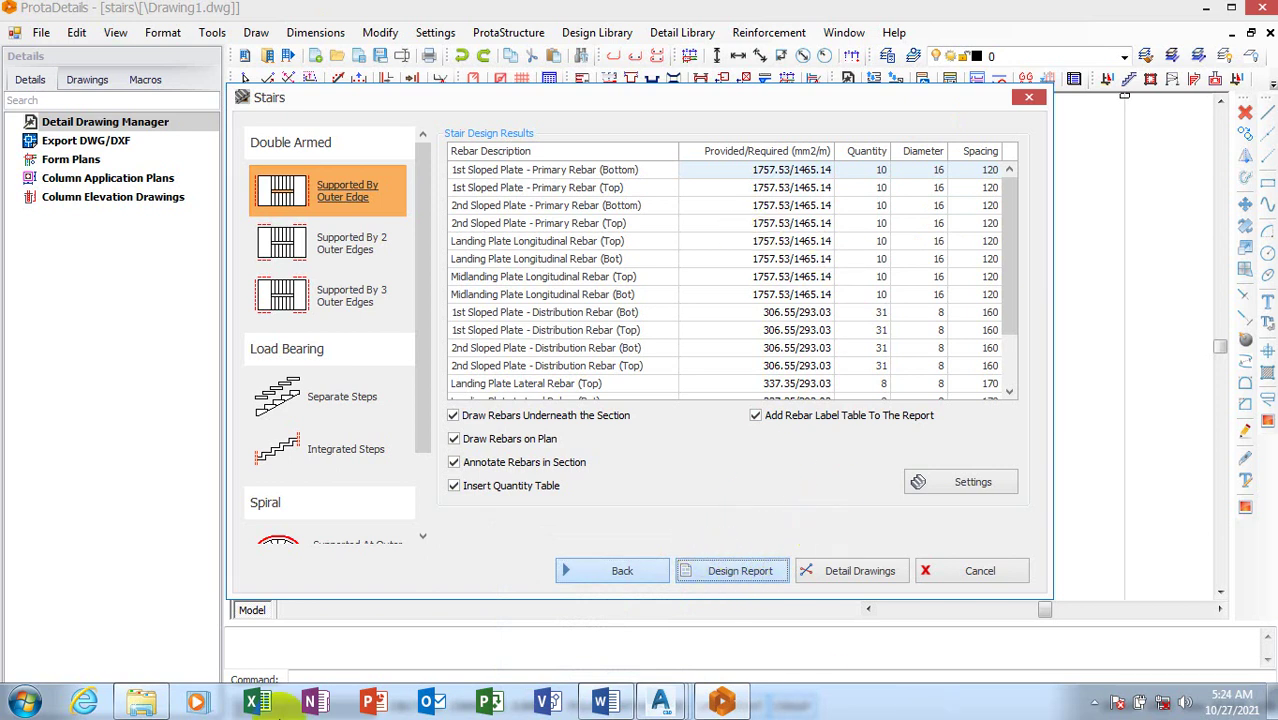
Export the stair design report as M1.pdf and minimize the report preview.
click(729, 577)
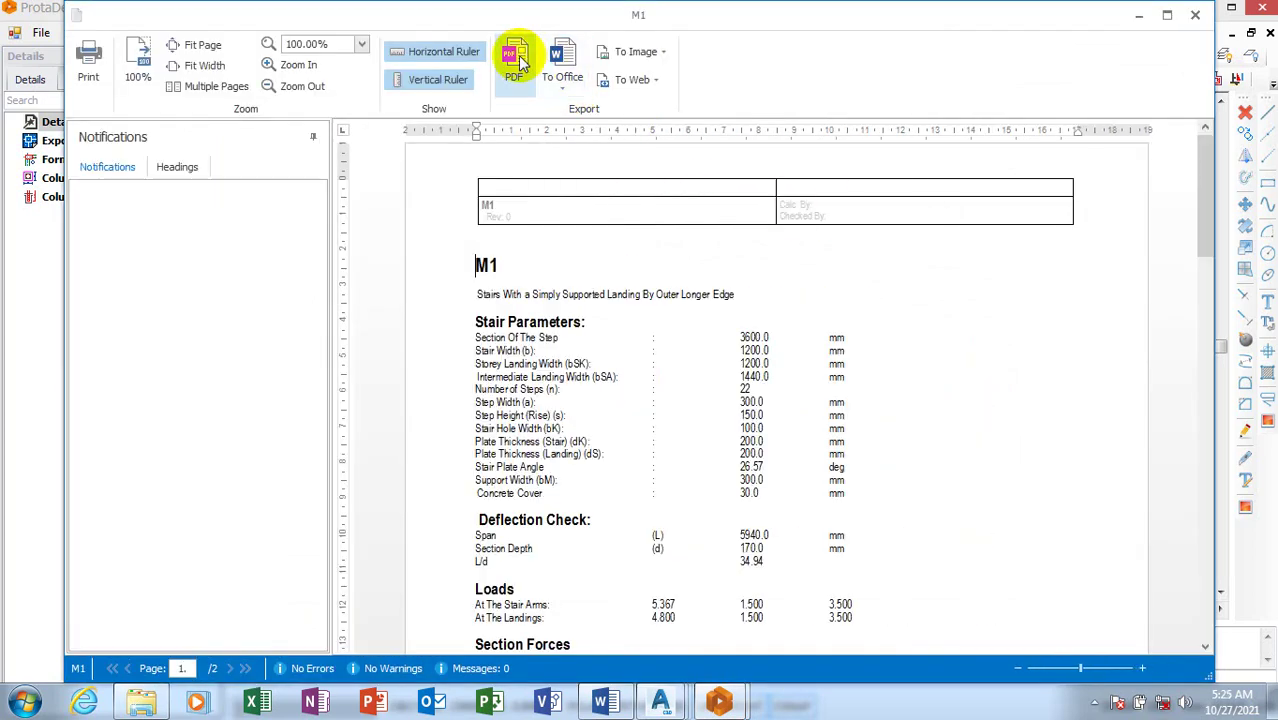
click(519, 60)
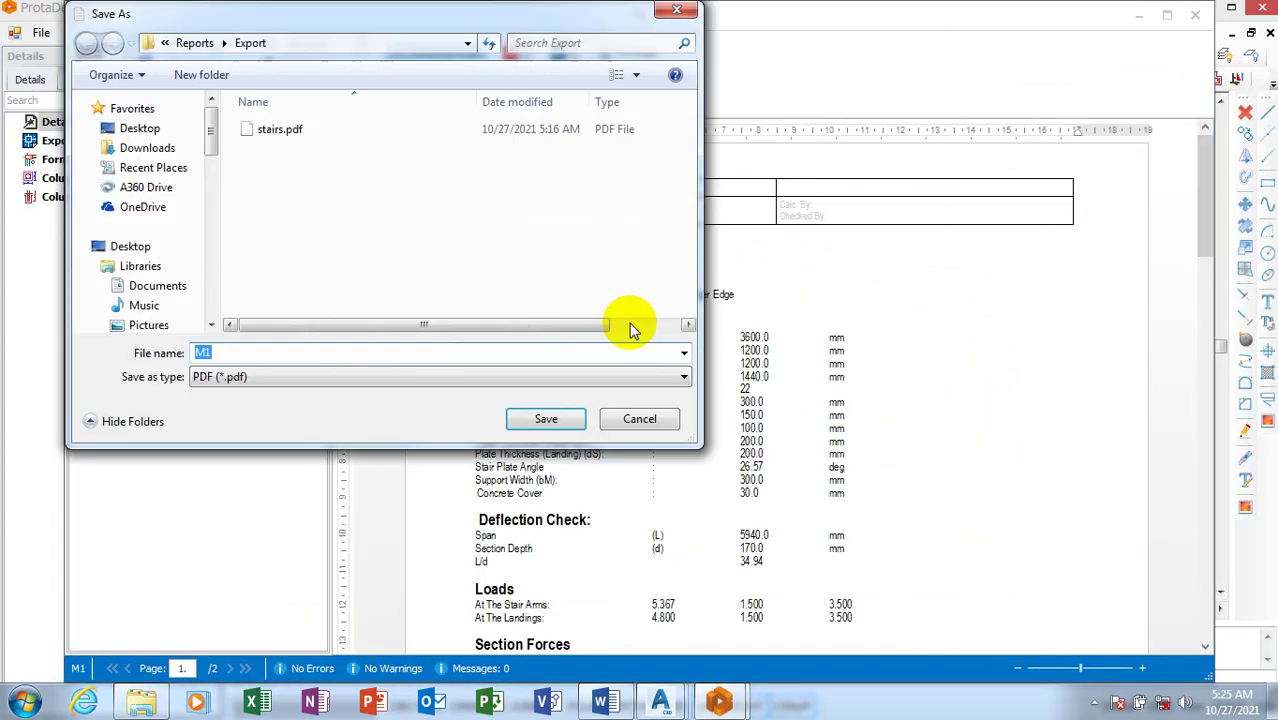
click(546, 420)
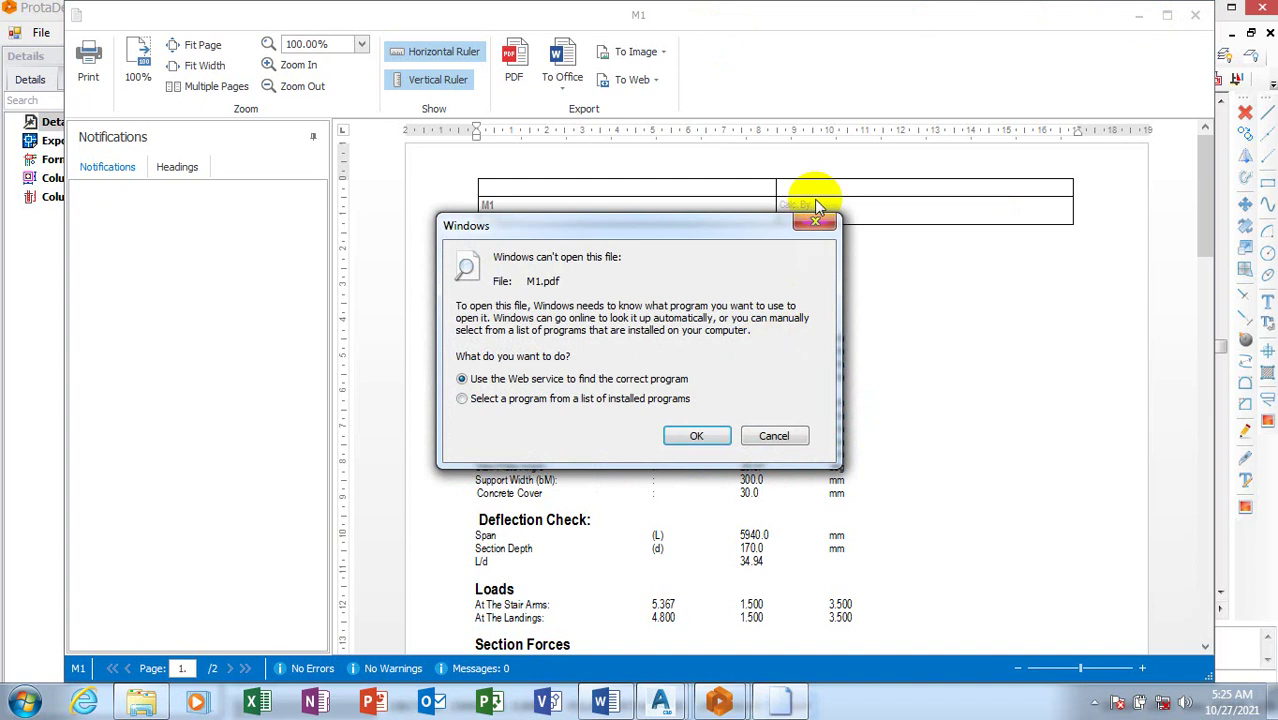
click(810, 222)
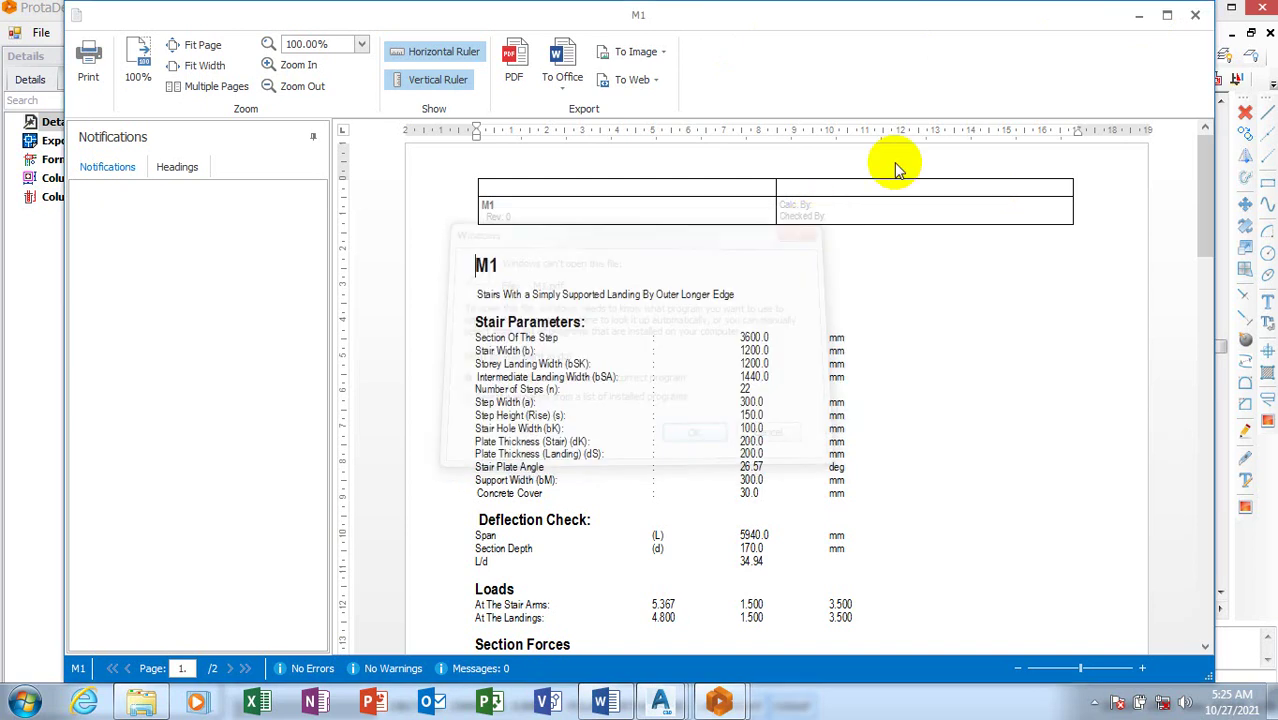
click(1139, 15)
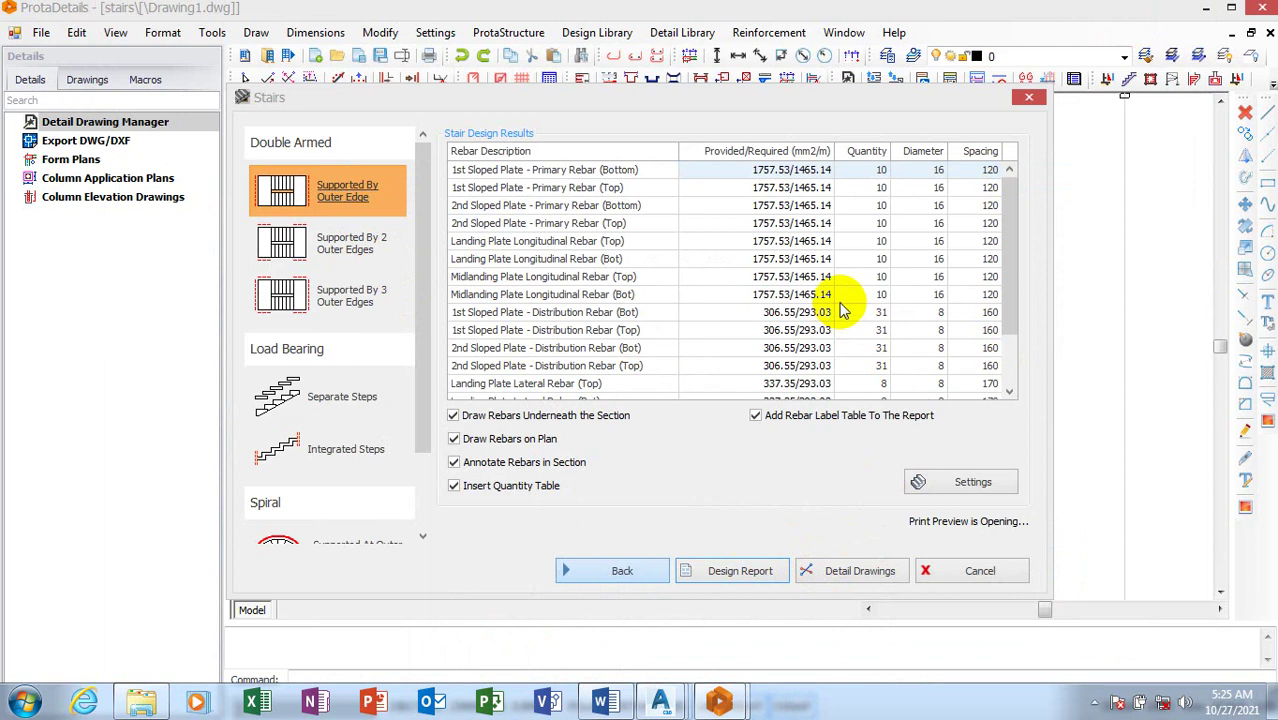
click(840, 584)
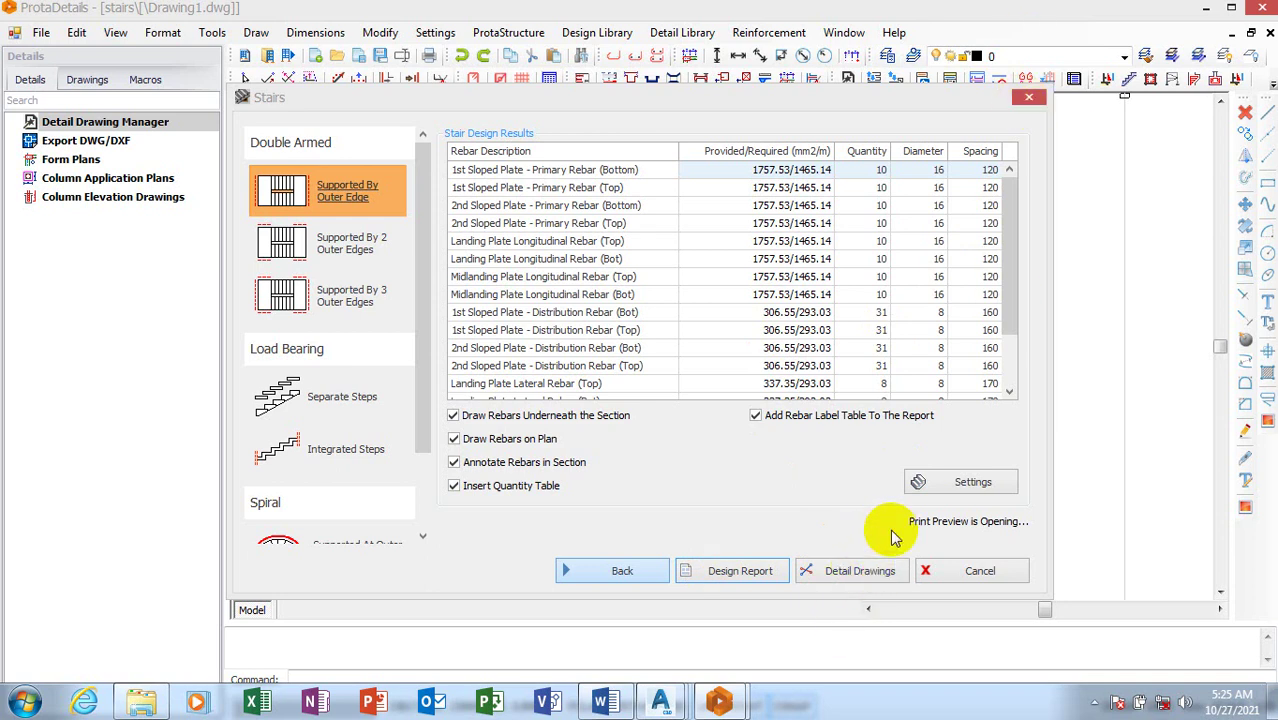
click(835, 233)
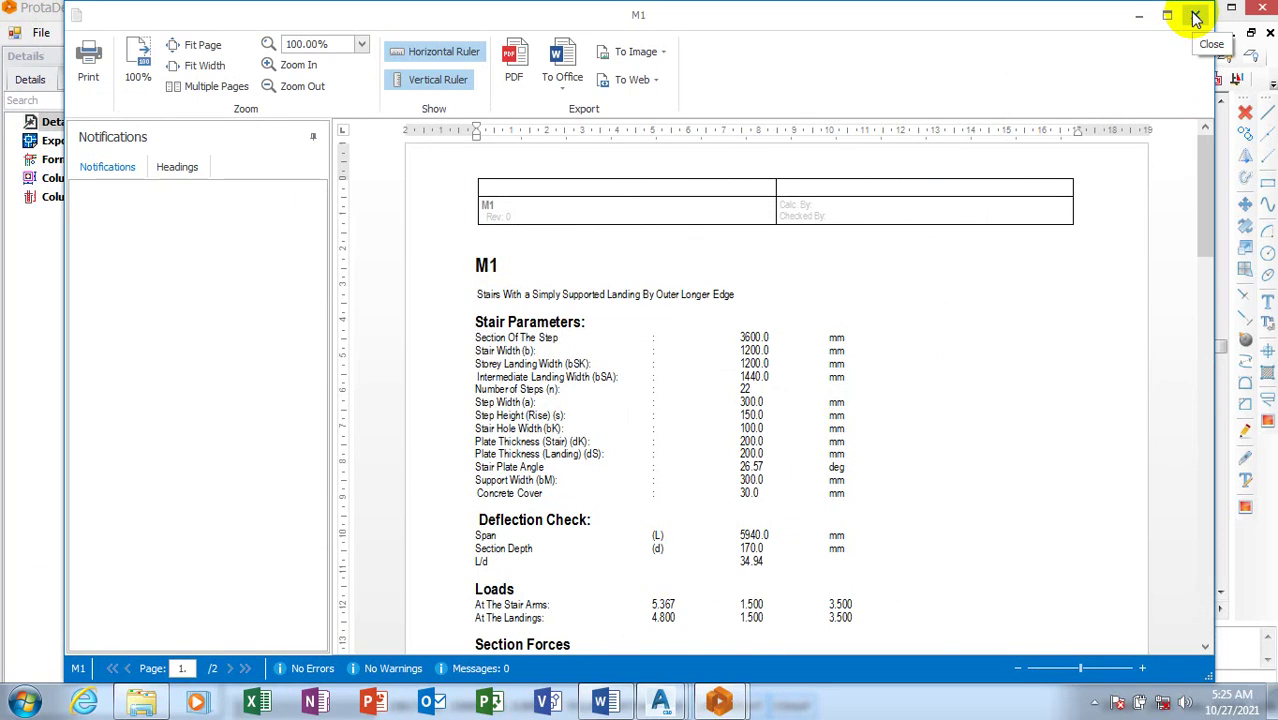
click(1195, 17)
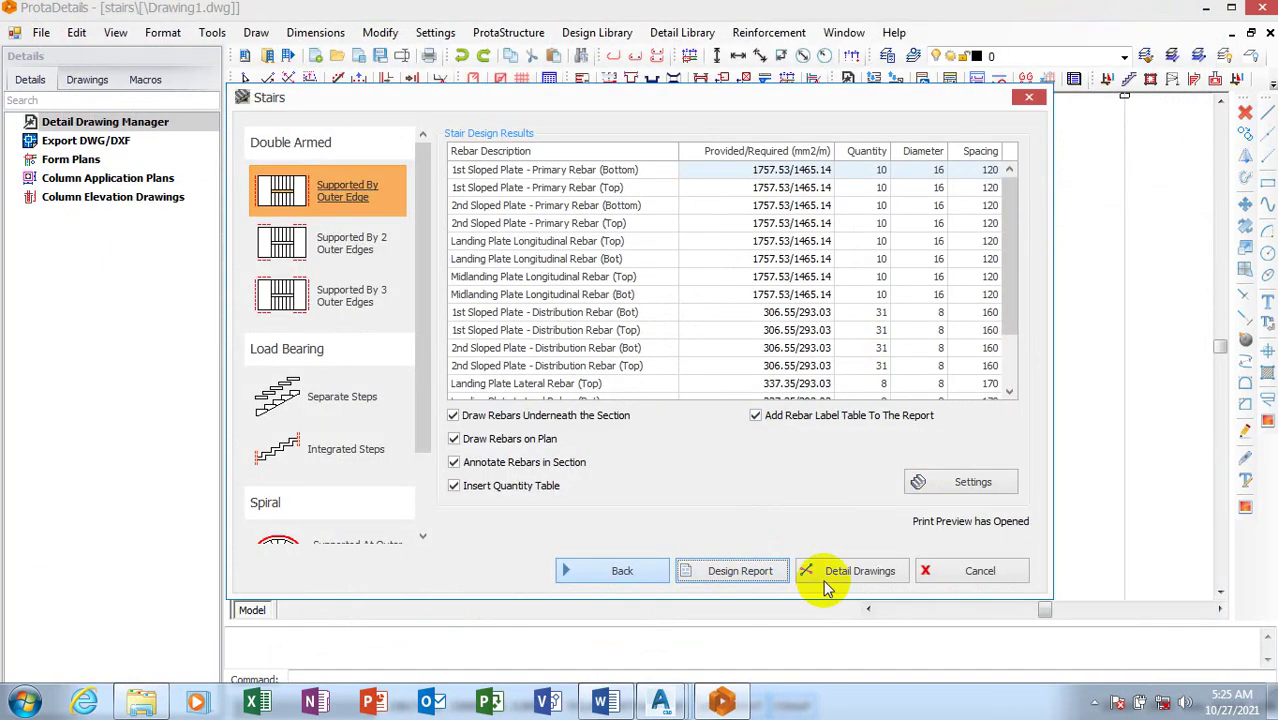
click(836, 571)
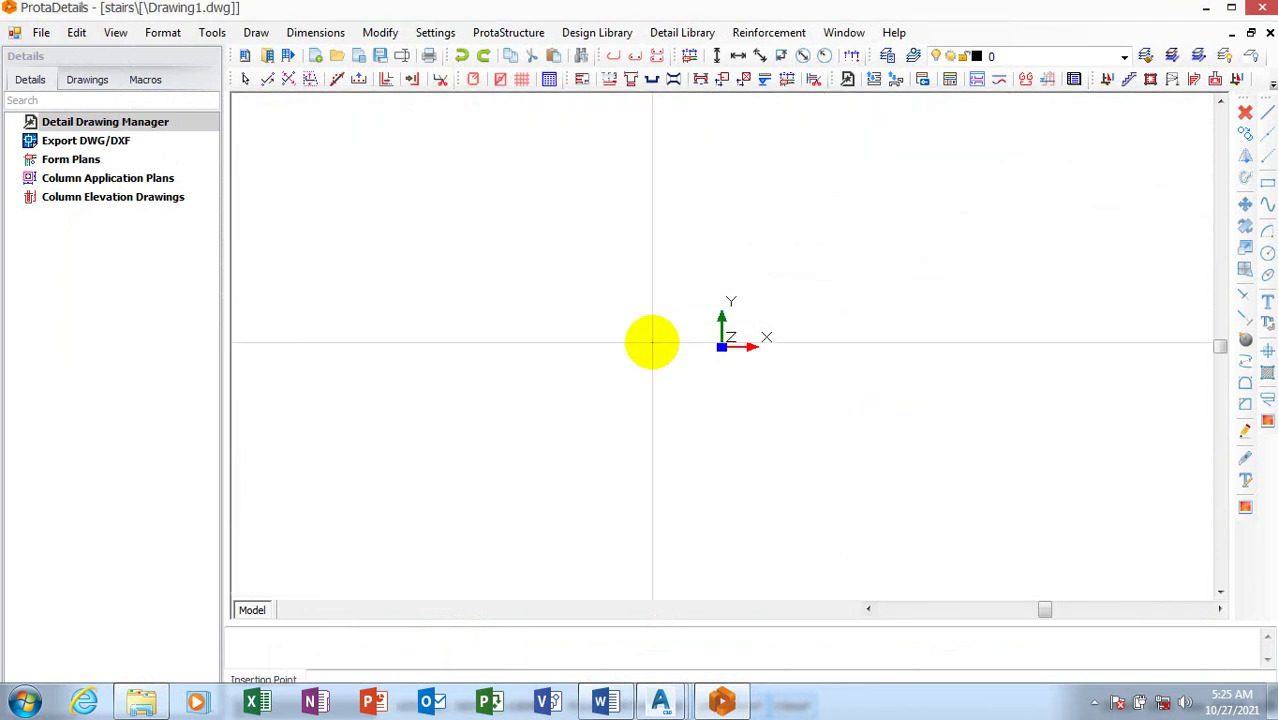
Place the stair plan, sections and rebar table at an insertion point and zoom out.
click(652, 343)
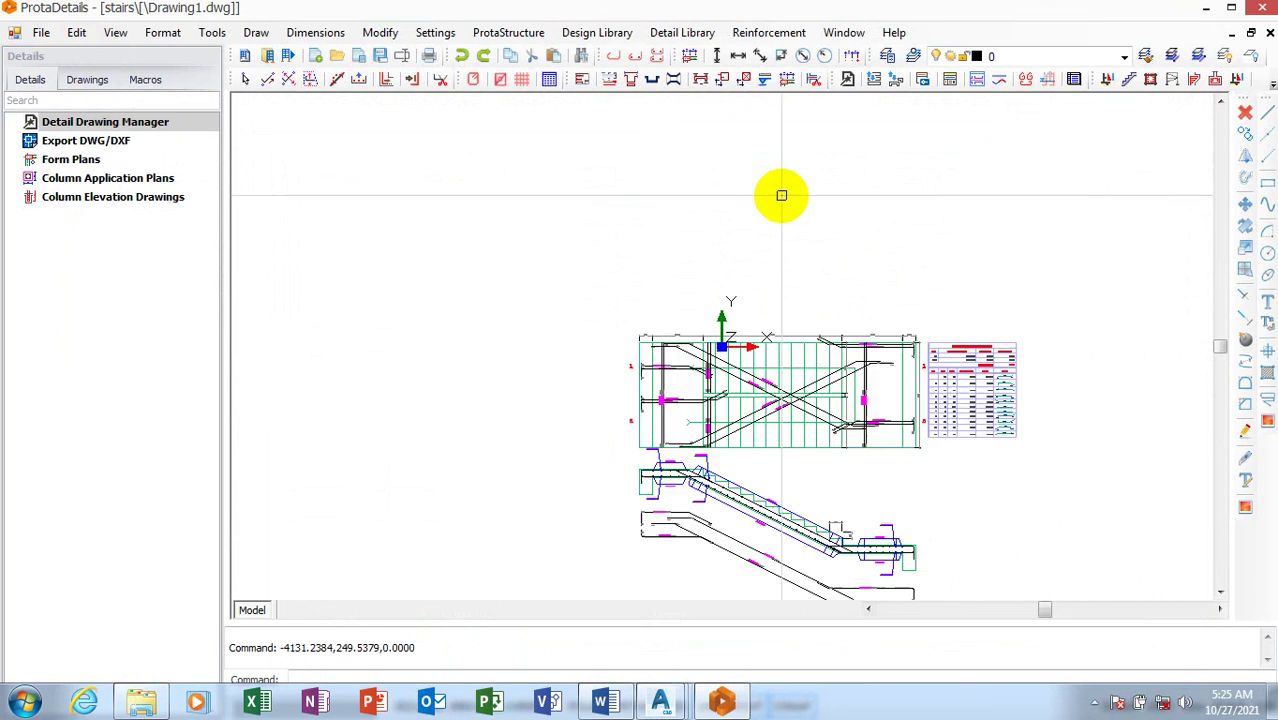
scroll(699, 371, down, 1)
scroll(740, 370, down, 2)
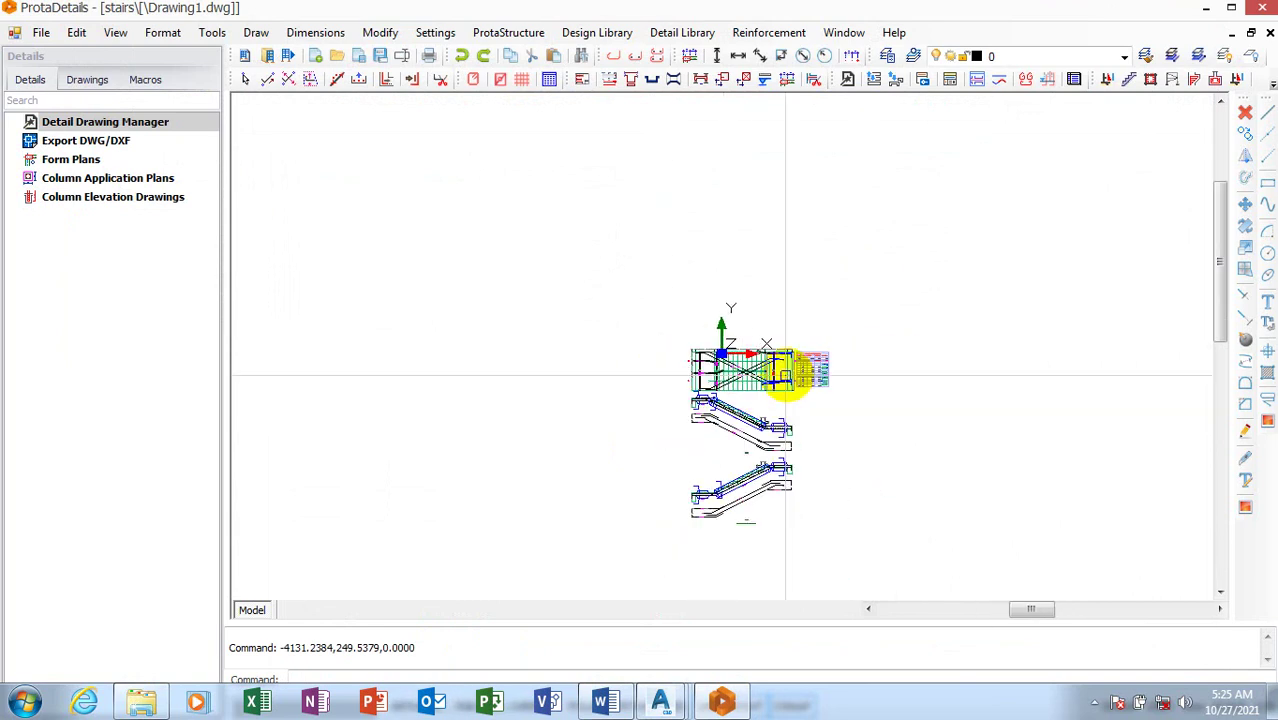
mouse_move(660, 702)
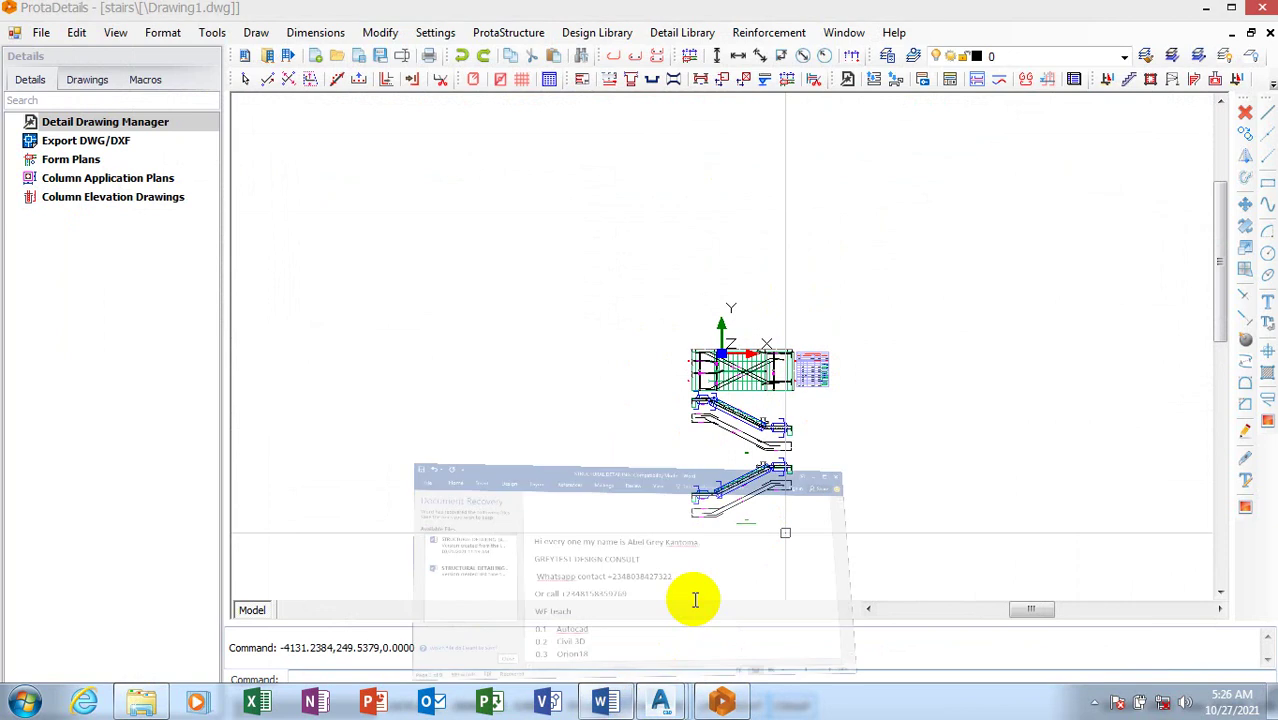
Bring the Word STRUCTURAL DETAILING document forward and set the caret after 'Vray'.
click(650, 668)
scroll(845, 428, down, 2)
scroll(840, 450, down, 5)
scroll(828, 465, up, 1)
click(773, 479)
Add 'Make sure you like, share and subscribe' below Vray, fix typos, and minimize Word.
key(Return)
key(Return)
key(Return)
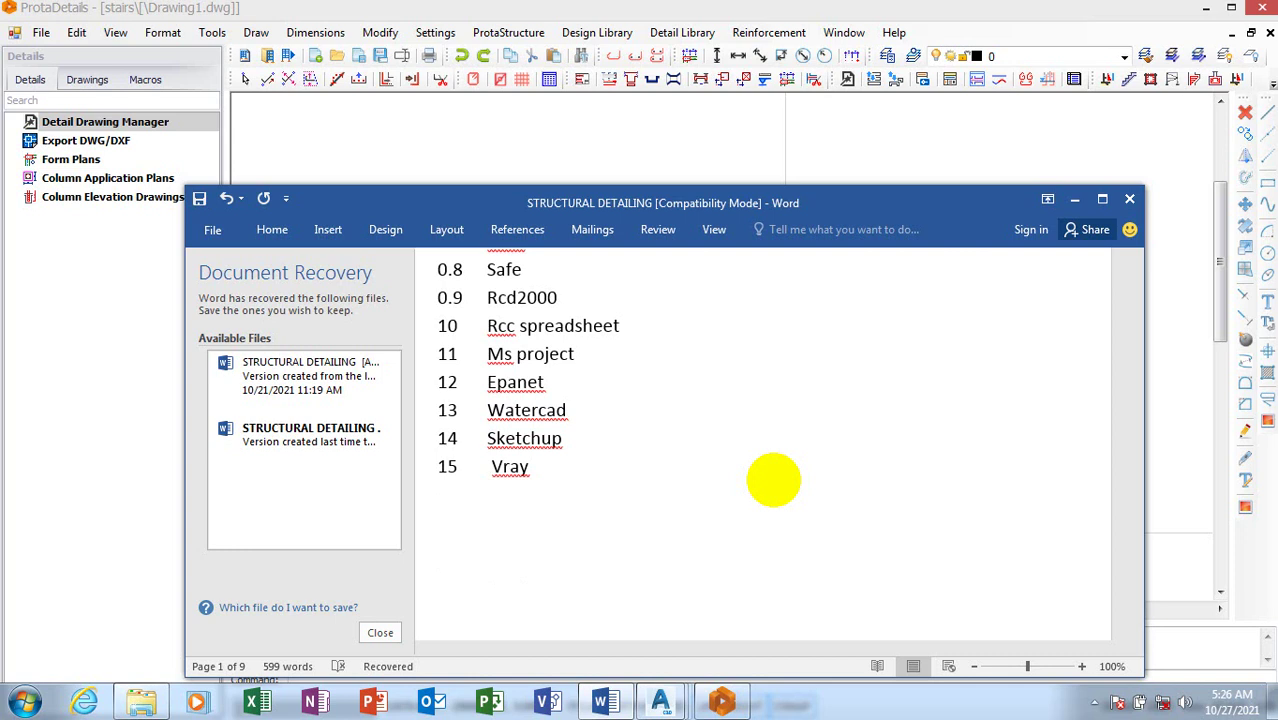
text(Make sur)
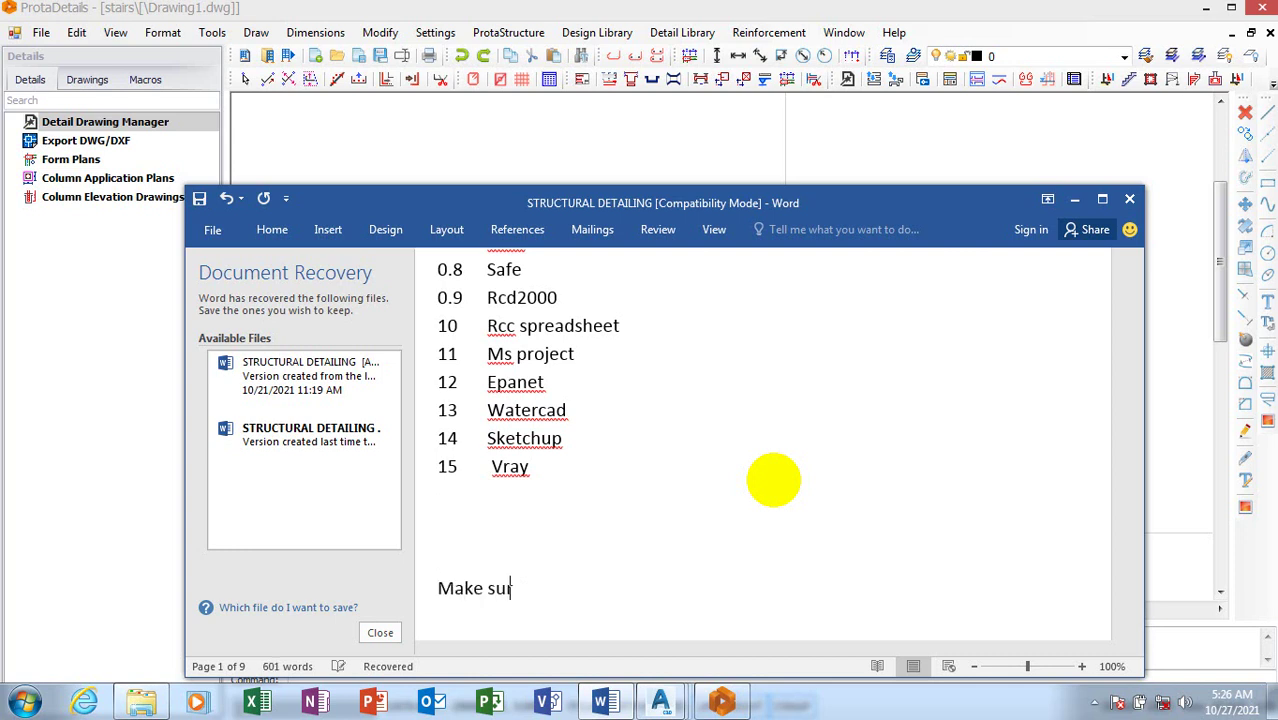
text(emn)
key(BackSpace)
key(BackSpace)
key(BackSpace)
text(you like,)
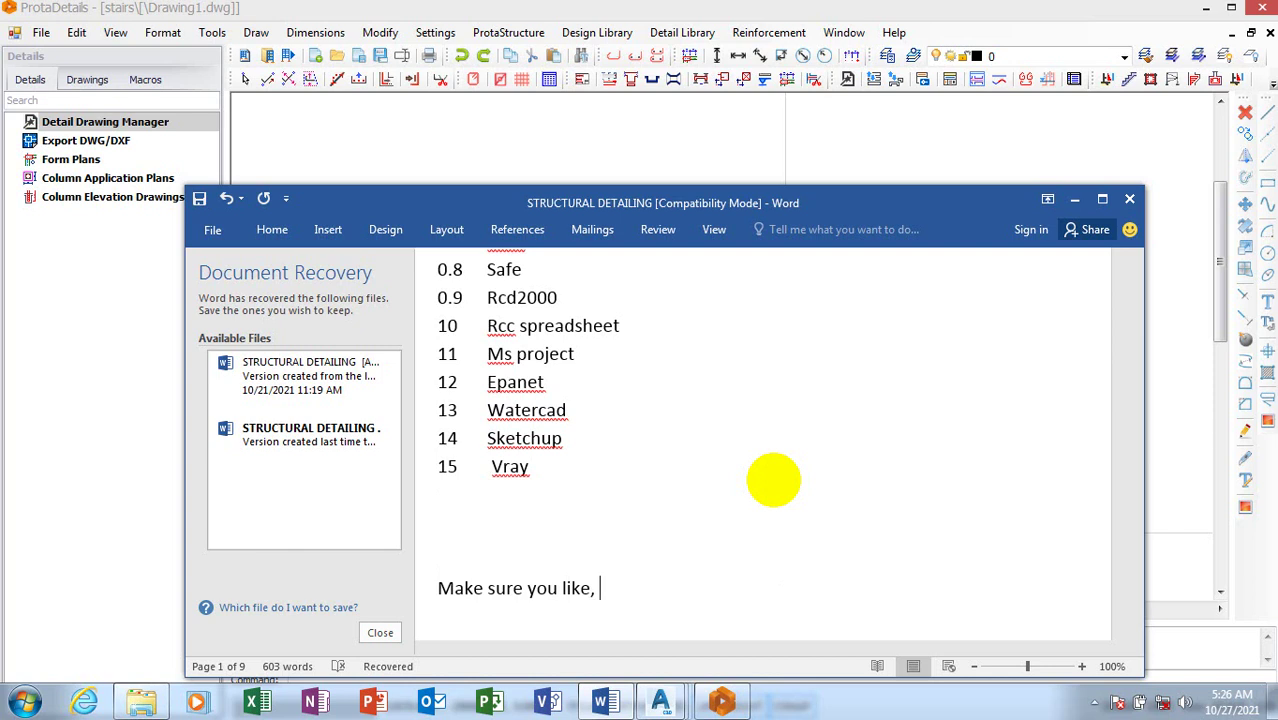
text(hare a)
text(nd subscibe)
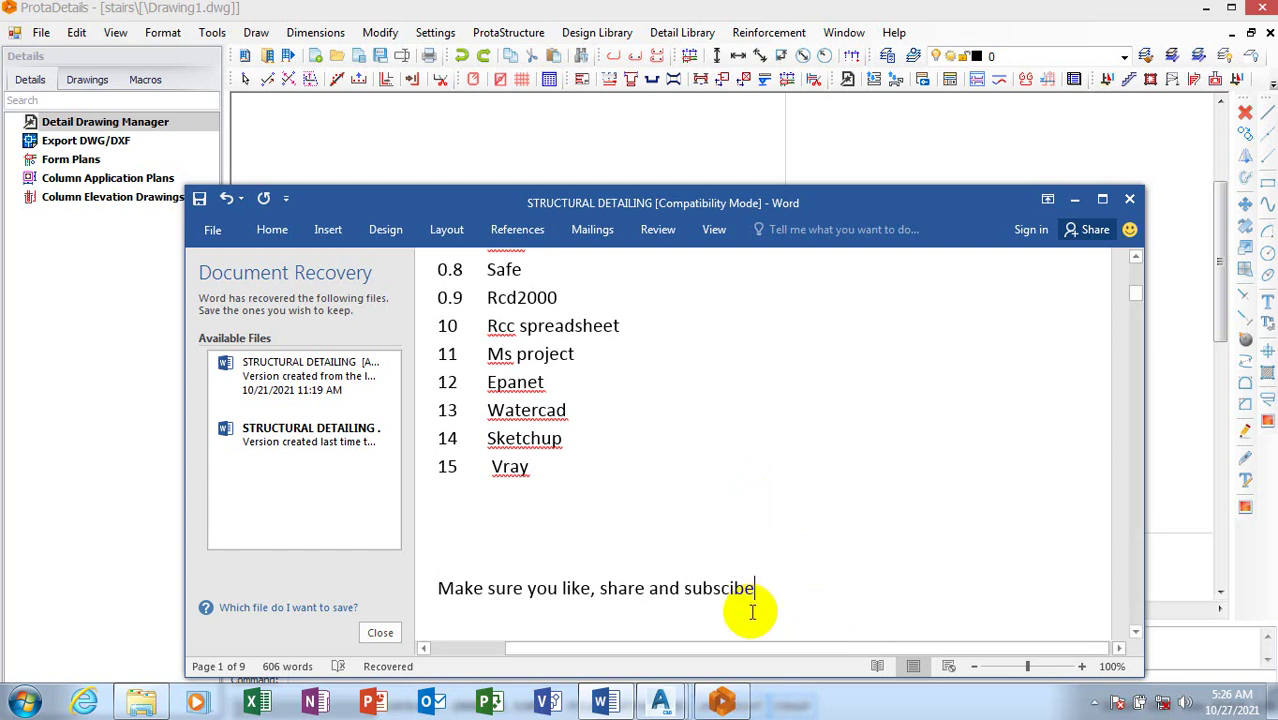
click(727, 588)
text(r)
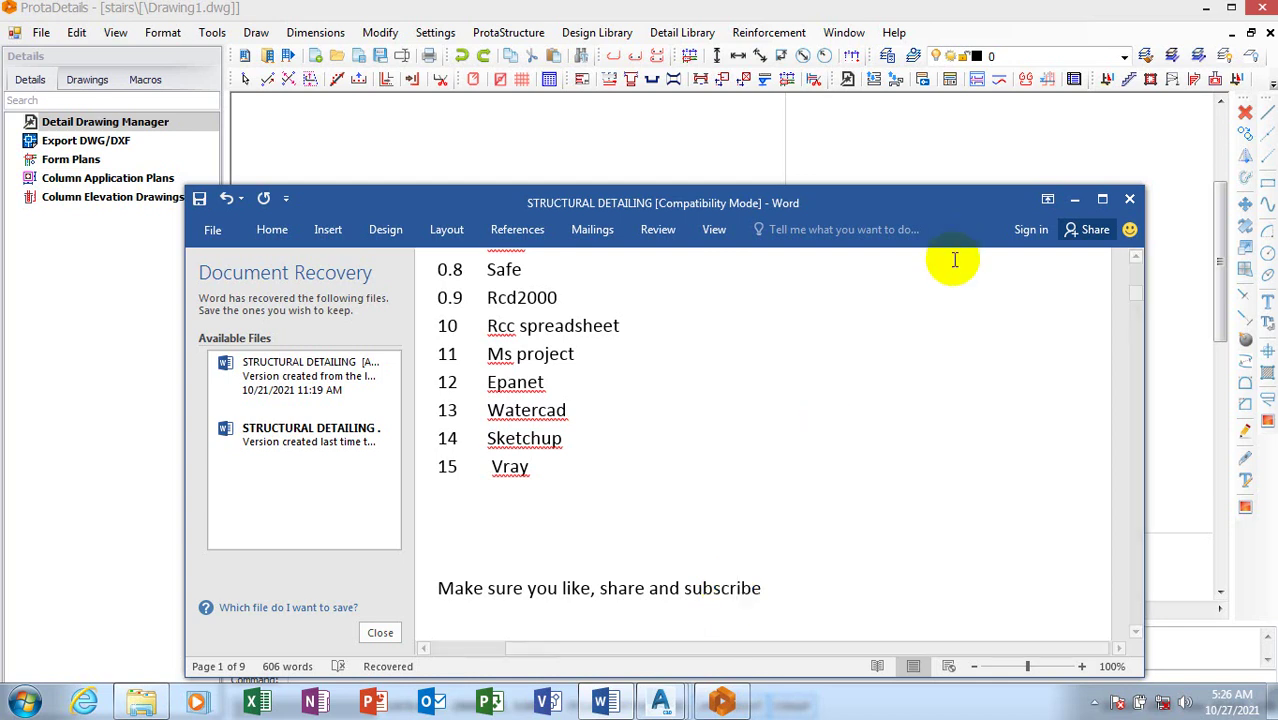
click(1075, 200)
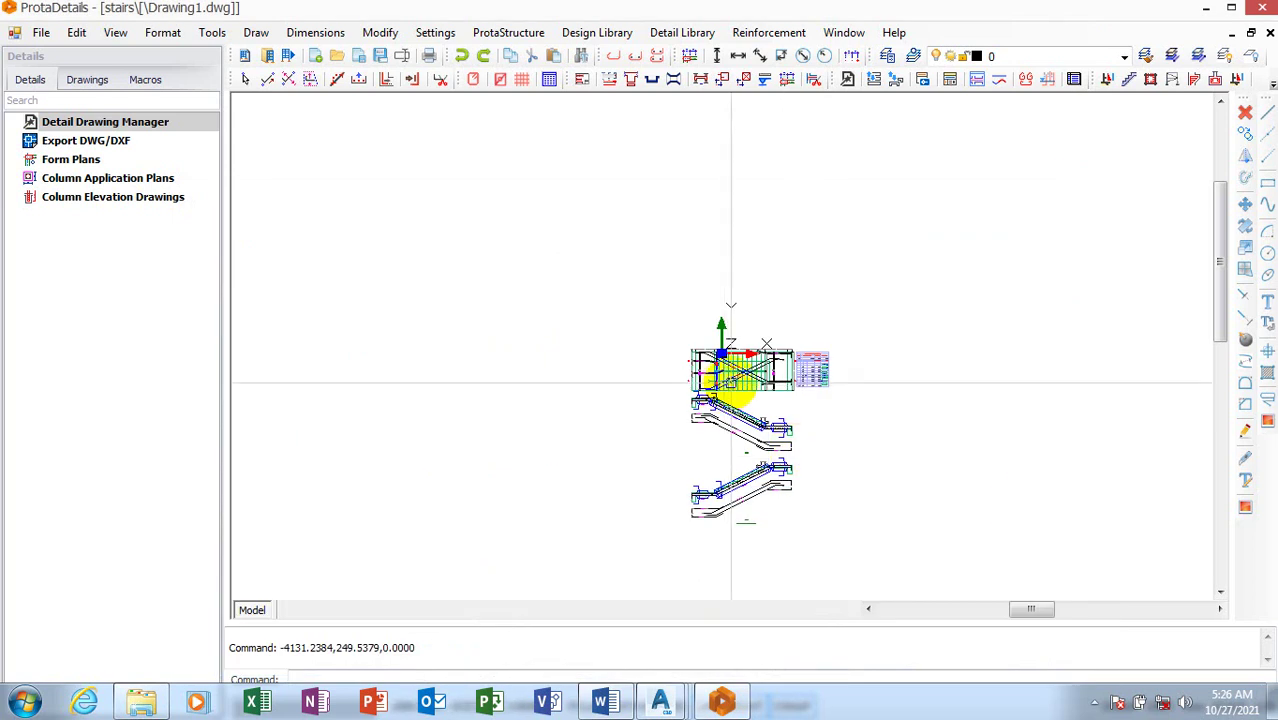
Export Drawing1.dwg as a DWG2010 file via Export to DWG/DXF.
scroll(785, 445, up, 2)
scroll(768, 402, up, 2)
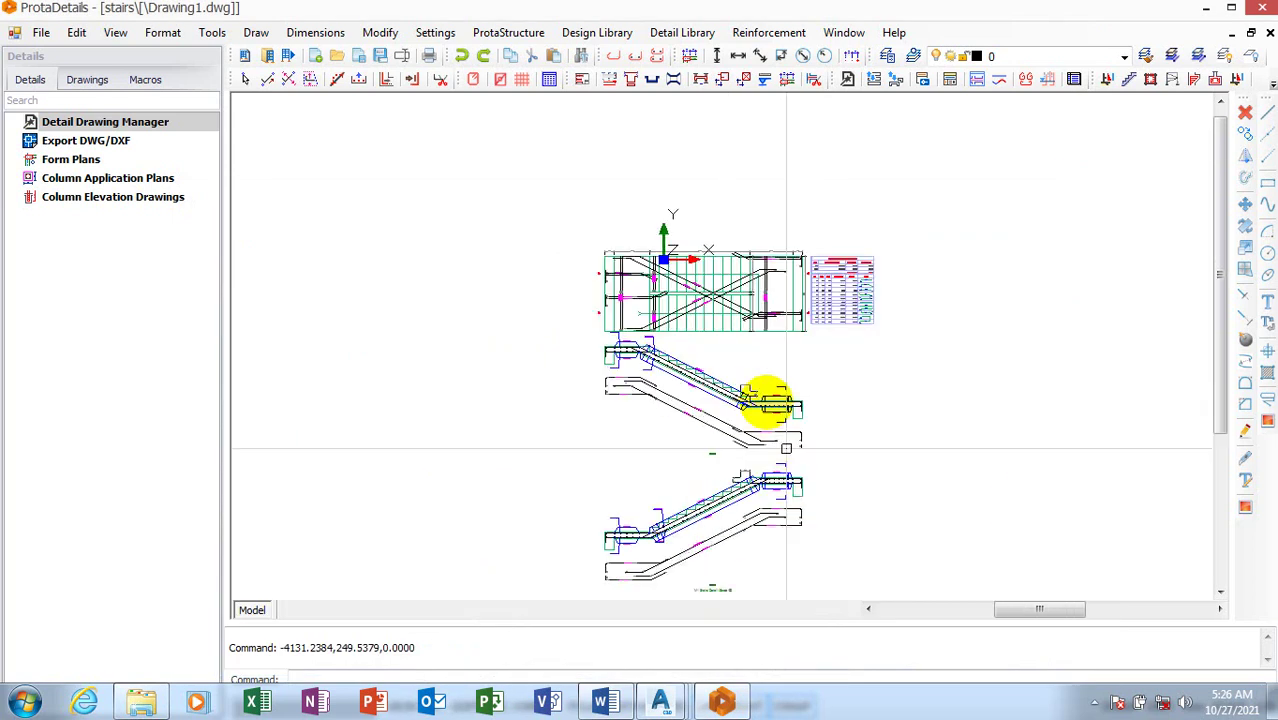
click(42, 33)
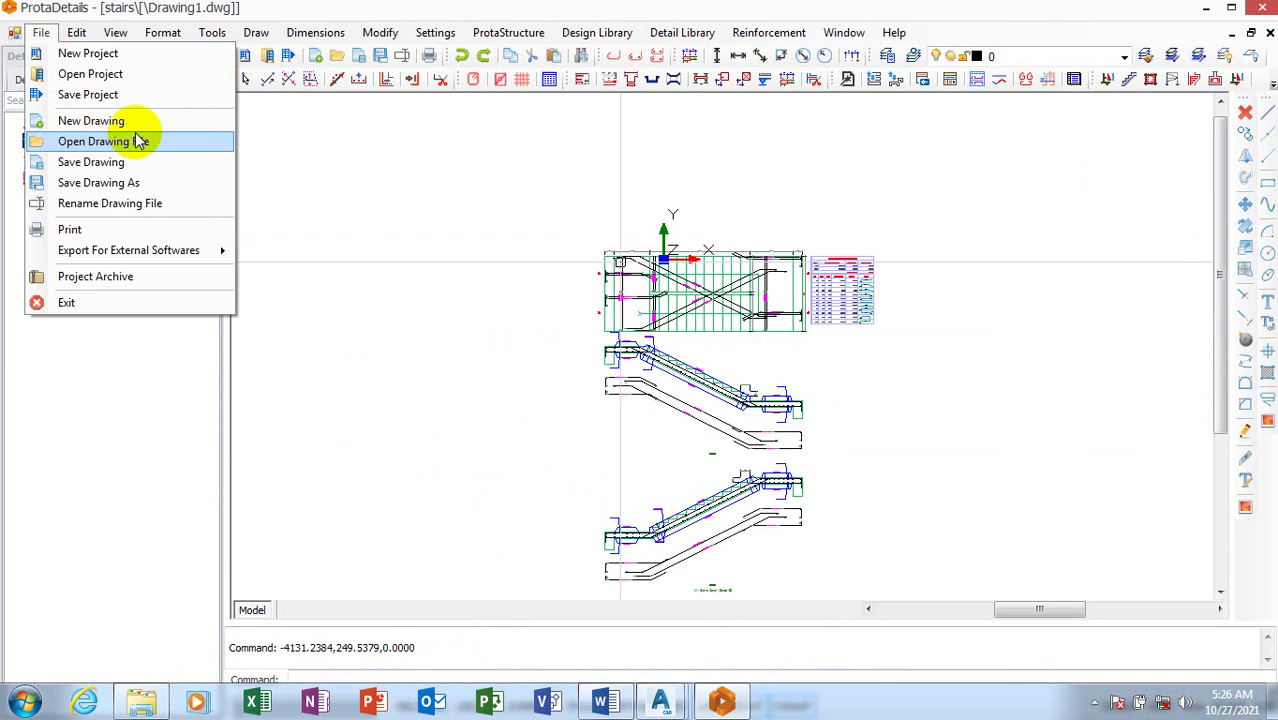
mouse_move(128, 250)
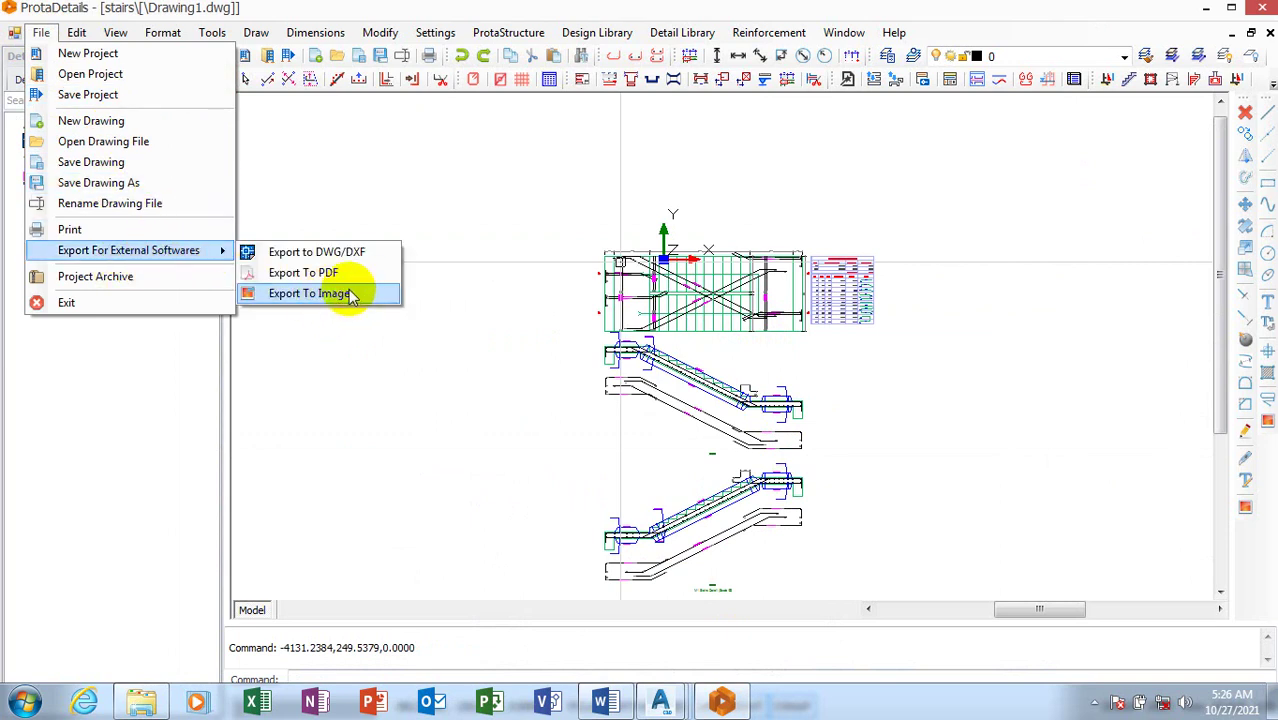
click(340, 252)
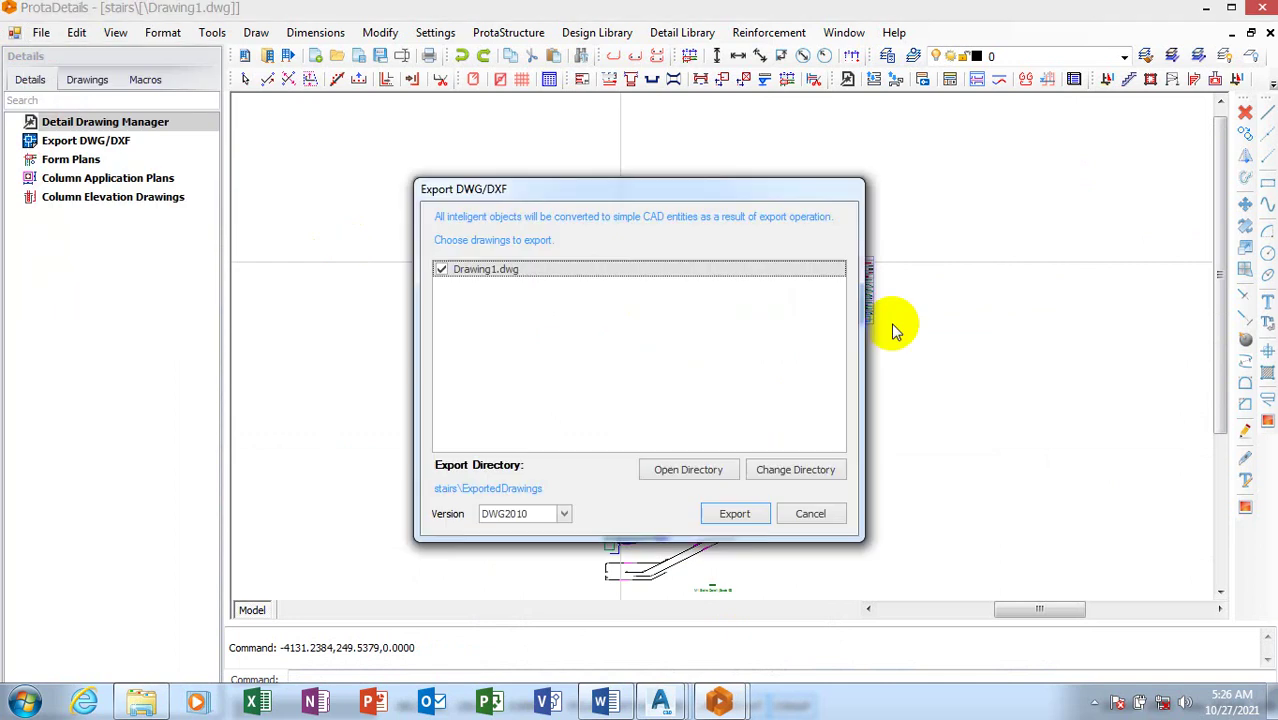
click(734, 516)
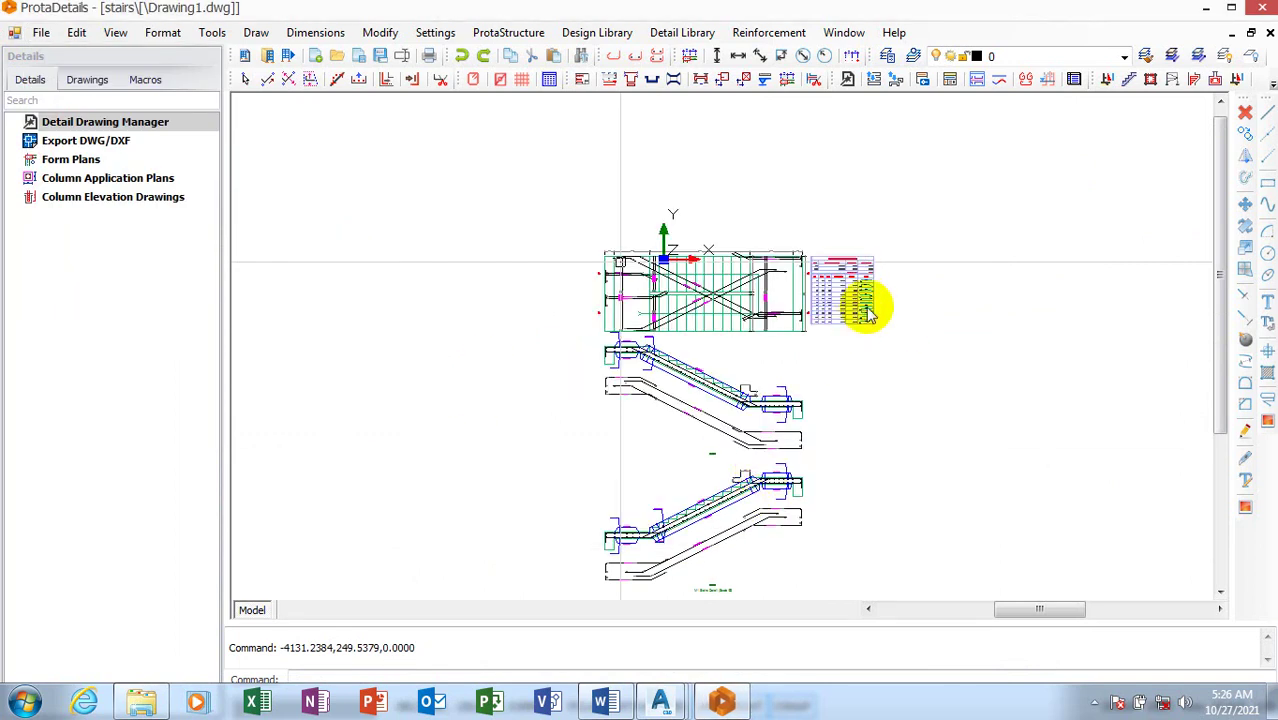